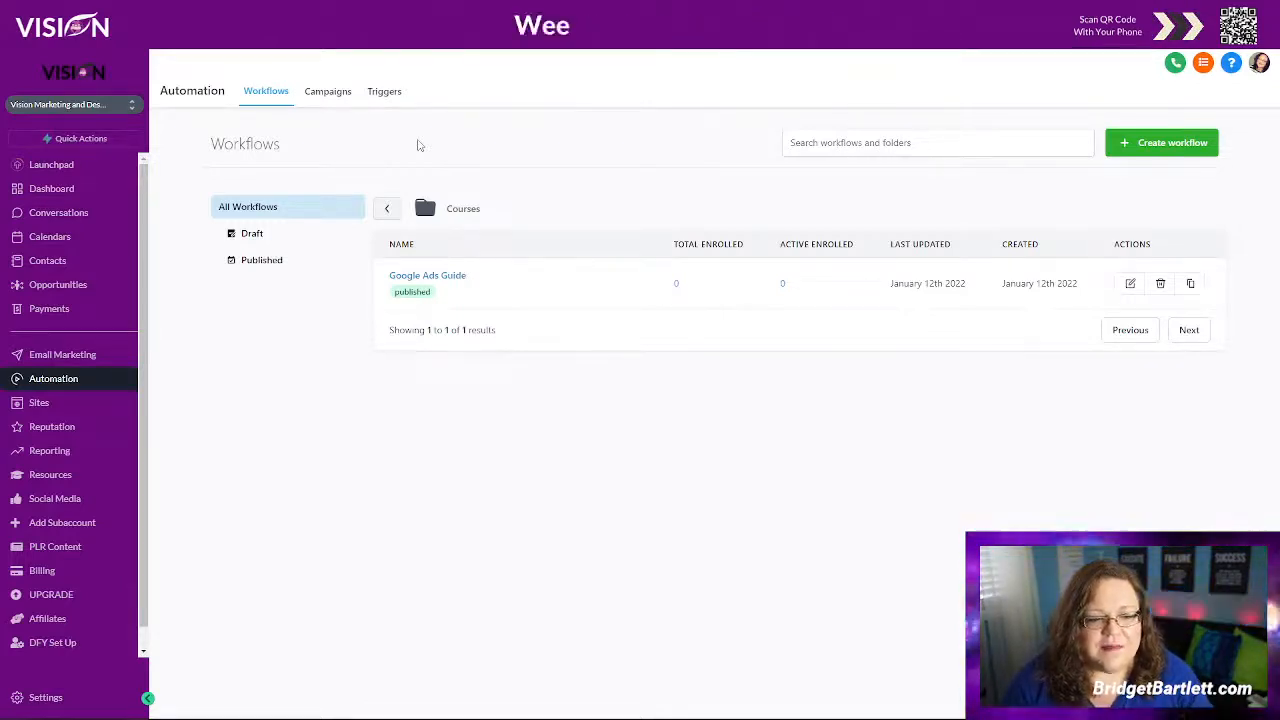
# Step: Open the Google Ads Guide workflow from the Courses folder
pyautogui.click(389, 209)
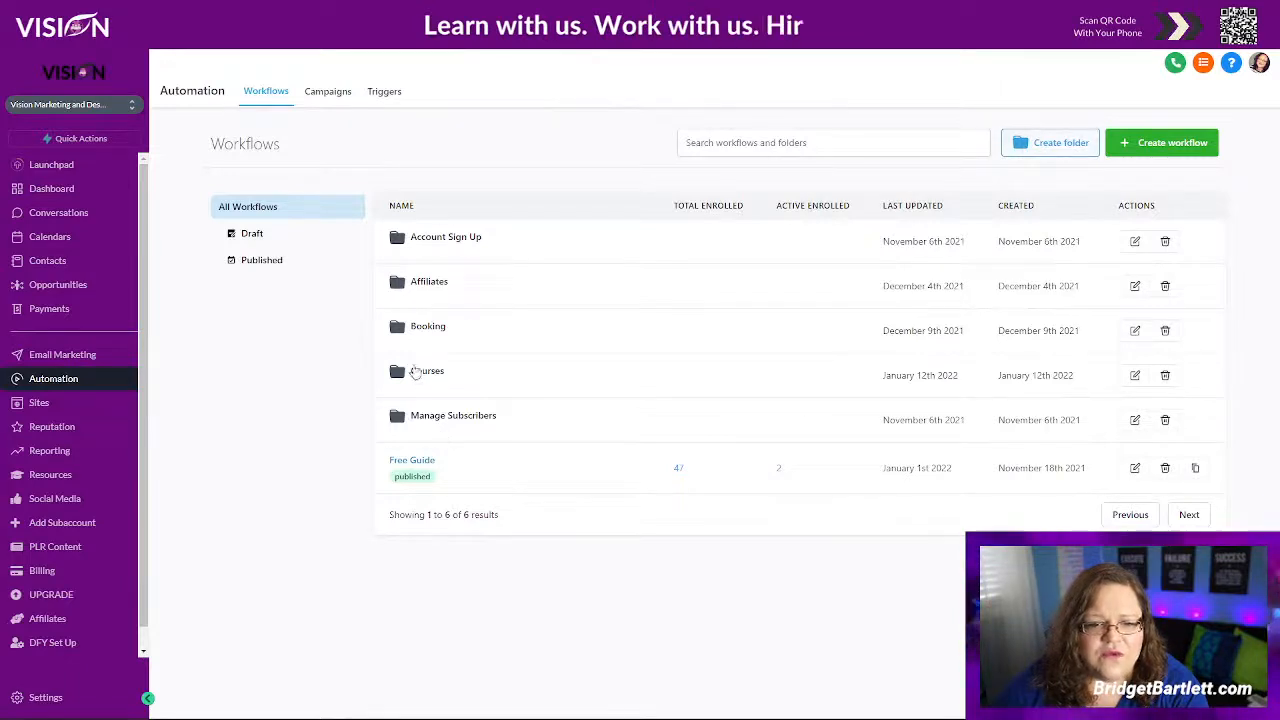
pyautogui.click(417, 373)
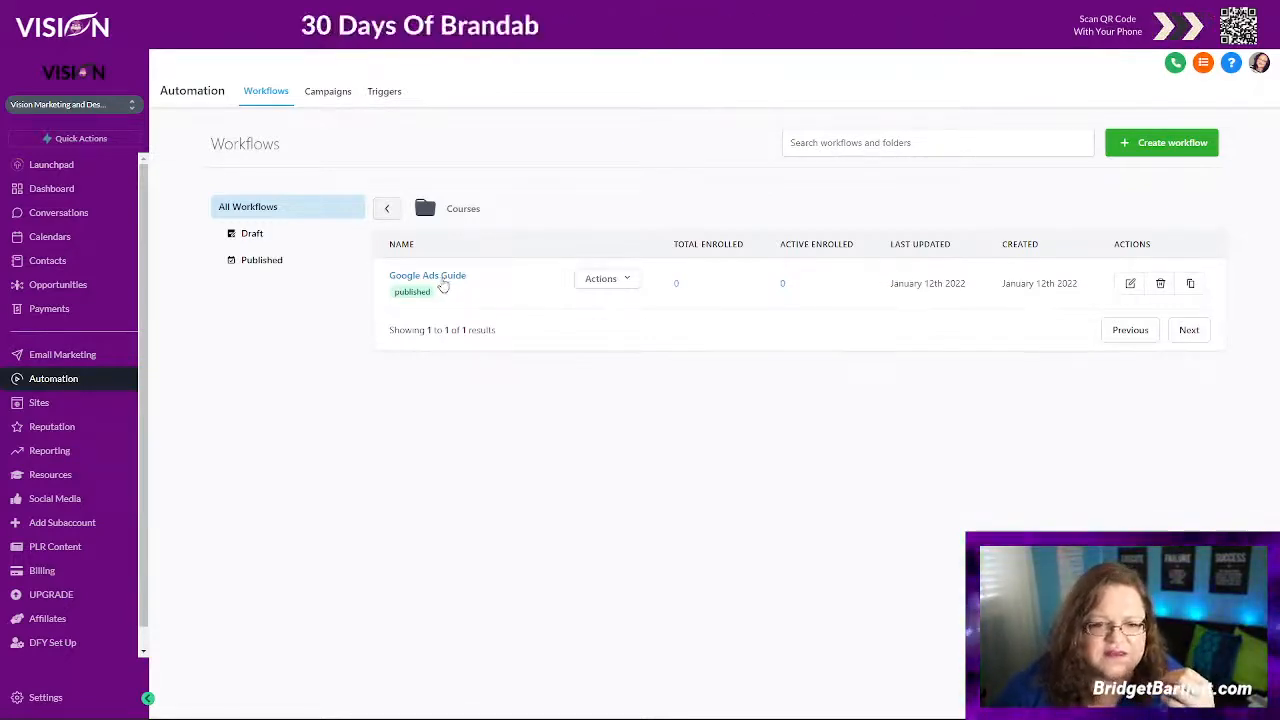
pyautogui.click(437, 281)
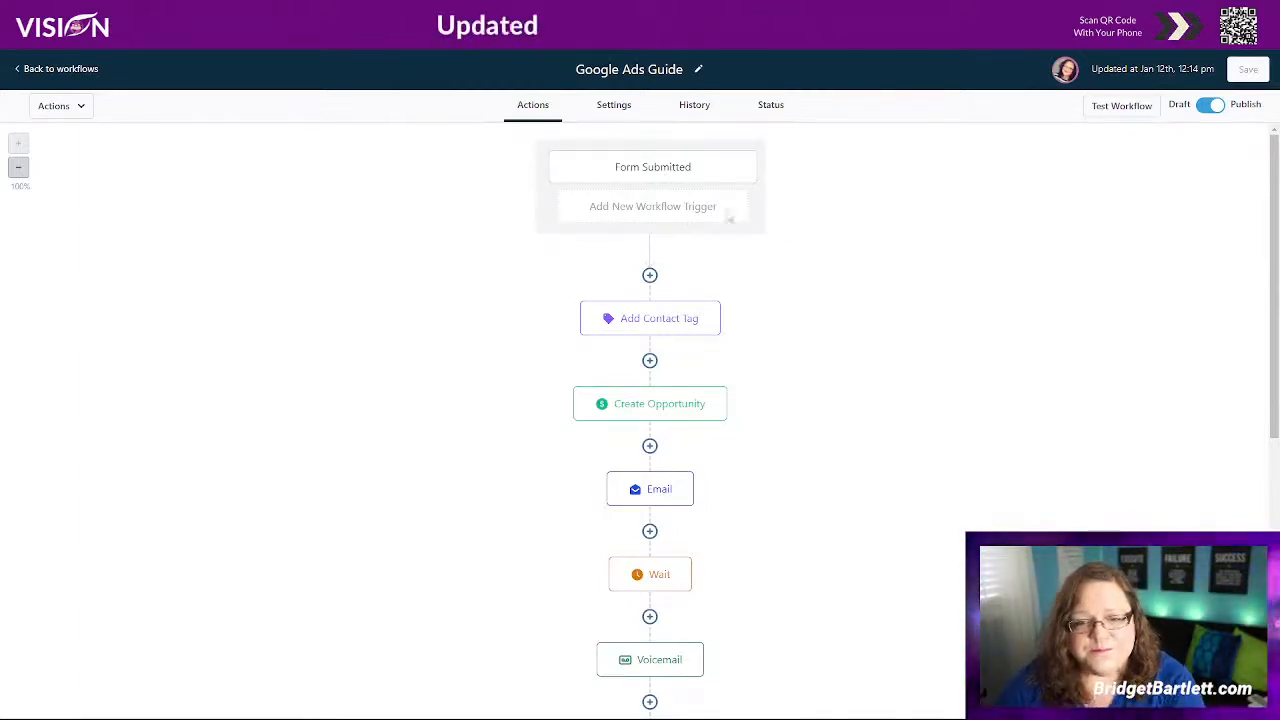
# Step: Open the Form Submitted trigger and examine the available workflow trigger types and the list of triggers
pyautogui.click(651, 166)
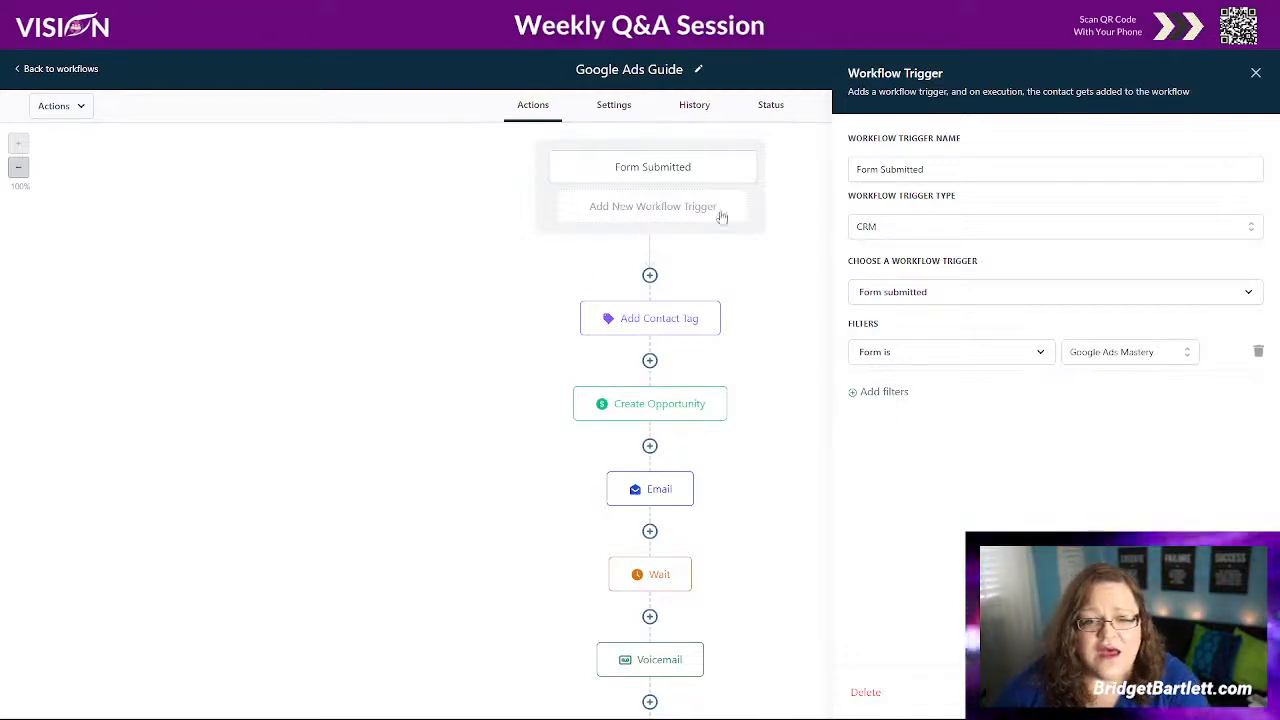
pyautogui.click(868, 228)
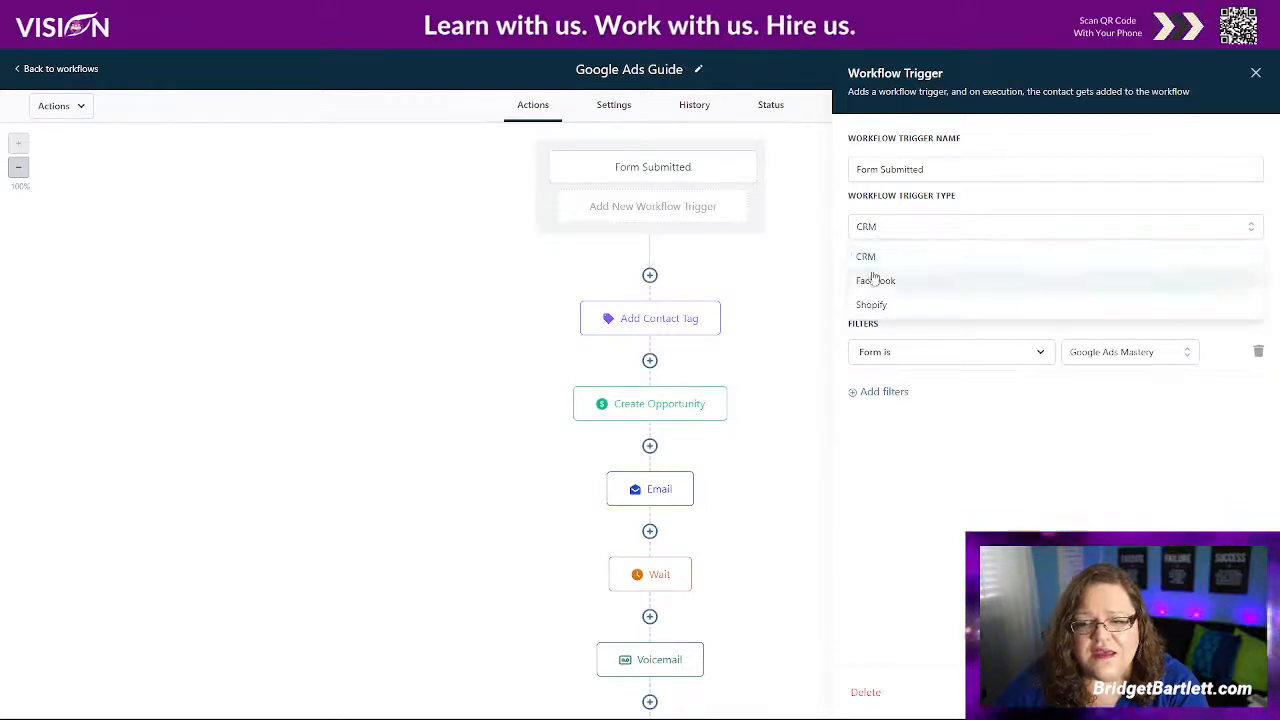
pyautogui.click(914, 202)
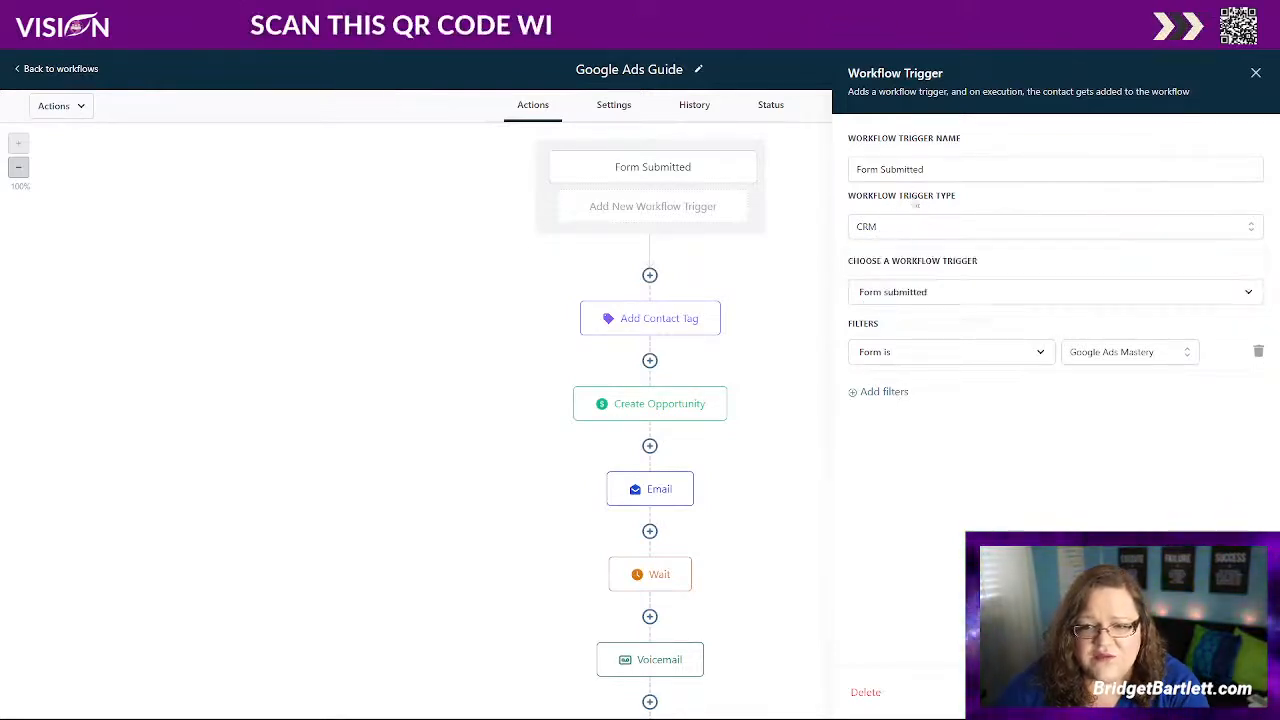
pyautogui.click(928, 292)
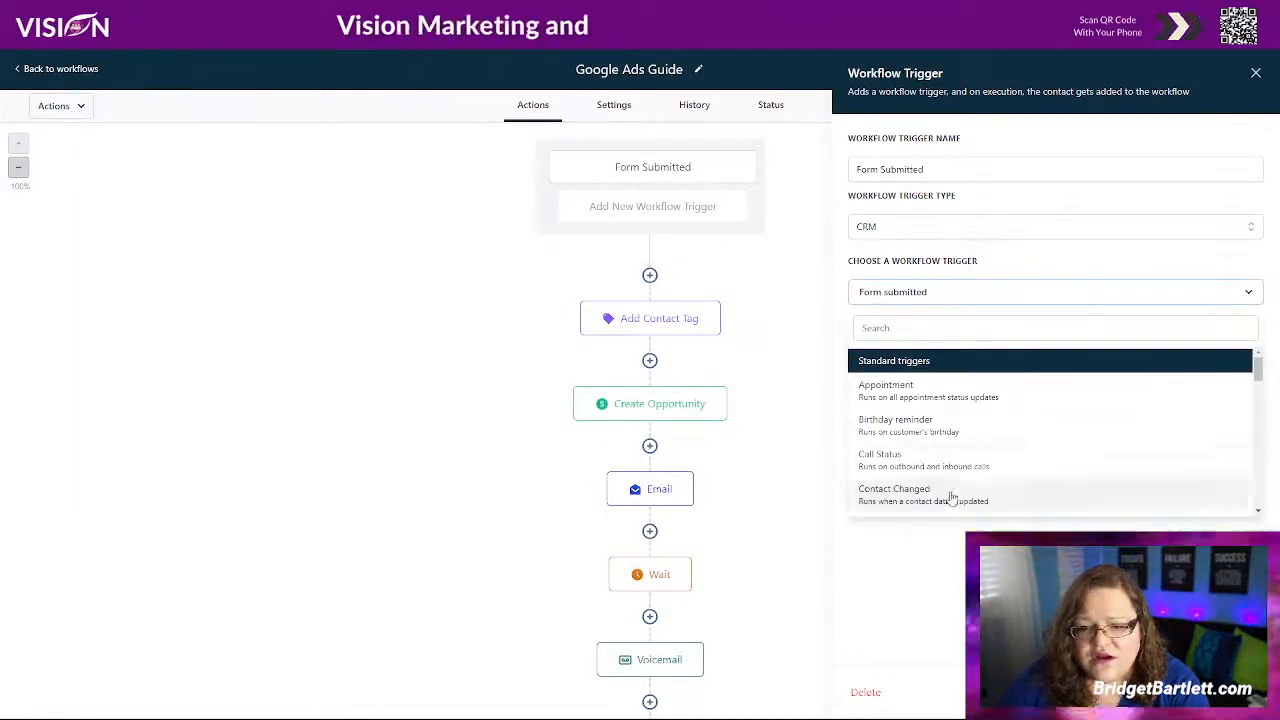
pyautogui.scroll(-10, 955, 480)
pyautogui.scroll(-3, 986, 457)
pyautogui.scroll(15, 986, 463)
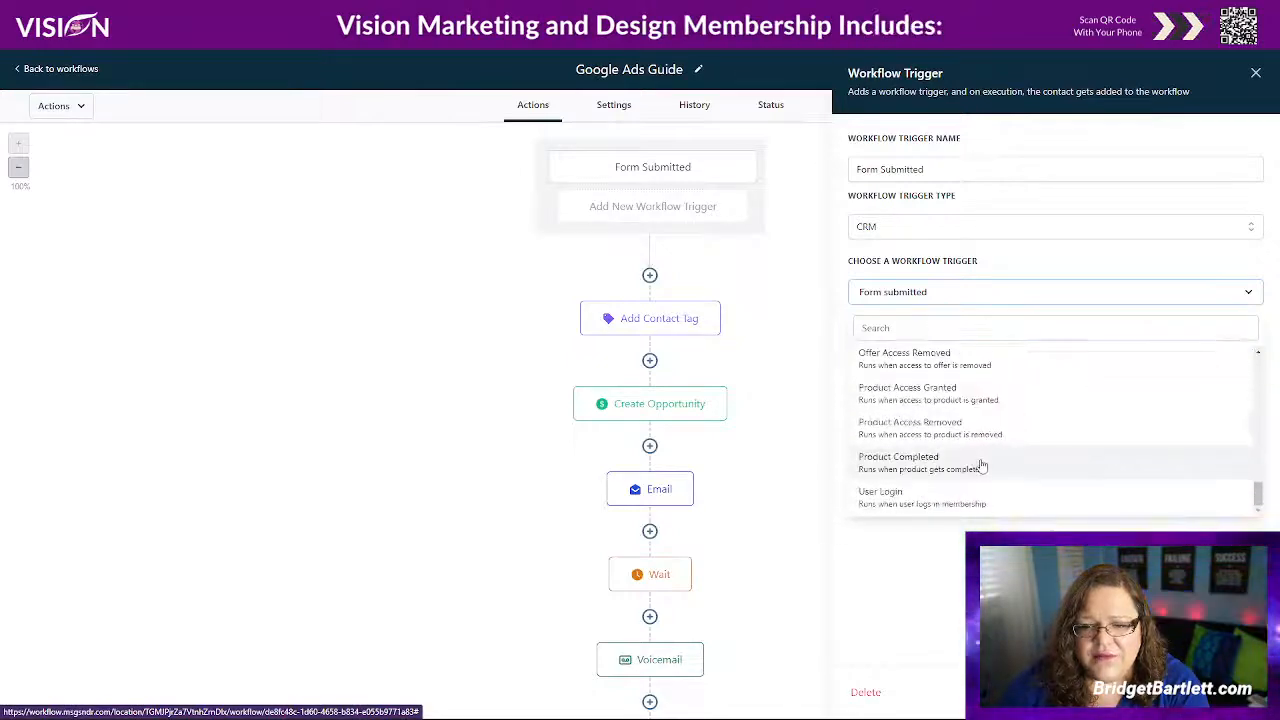
pyautogui.click(930, 270)
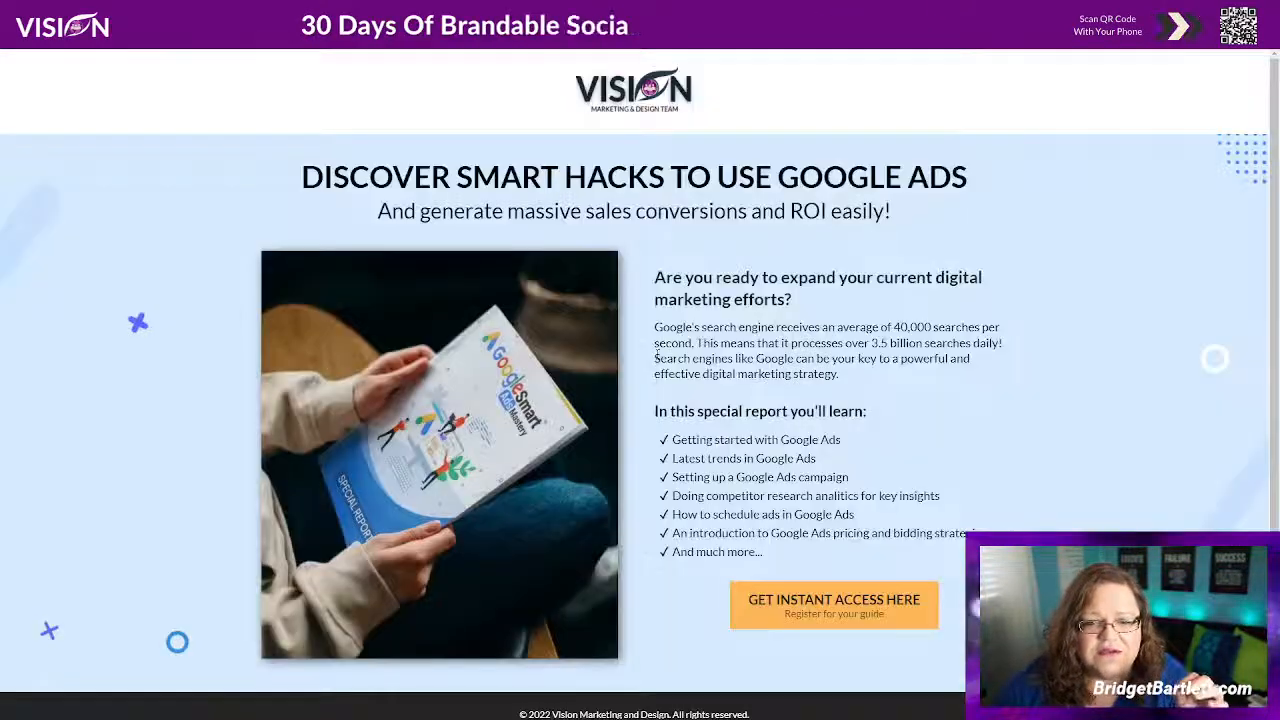
# Step: Check the landing page's instant-access registration, examine the forms available in the trigger's form filter, and close the trigger
pyautogui.click(832, 612)
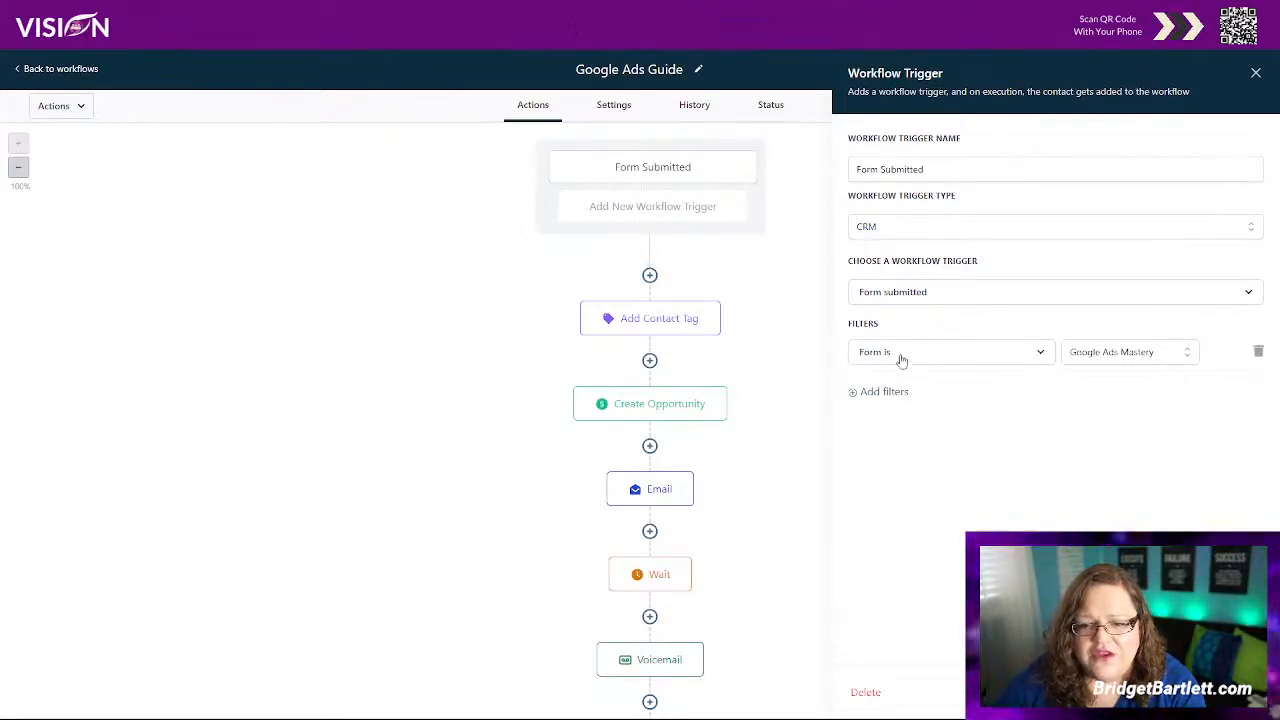
pyautogui.click(1113, 355)
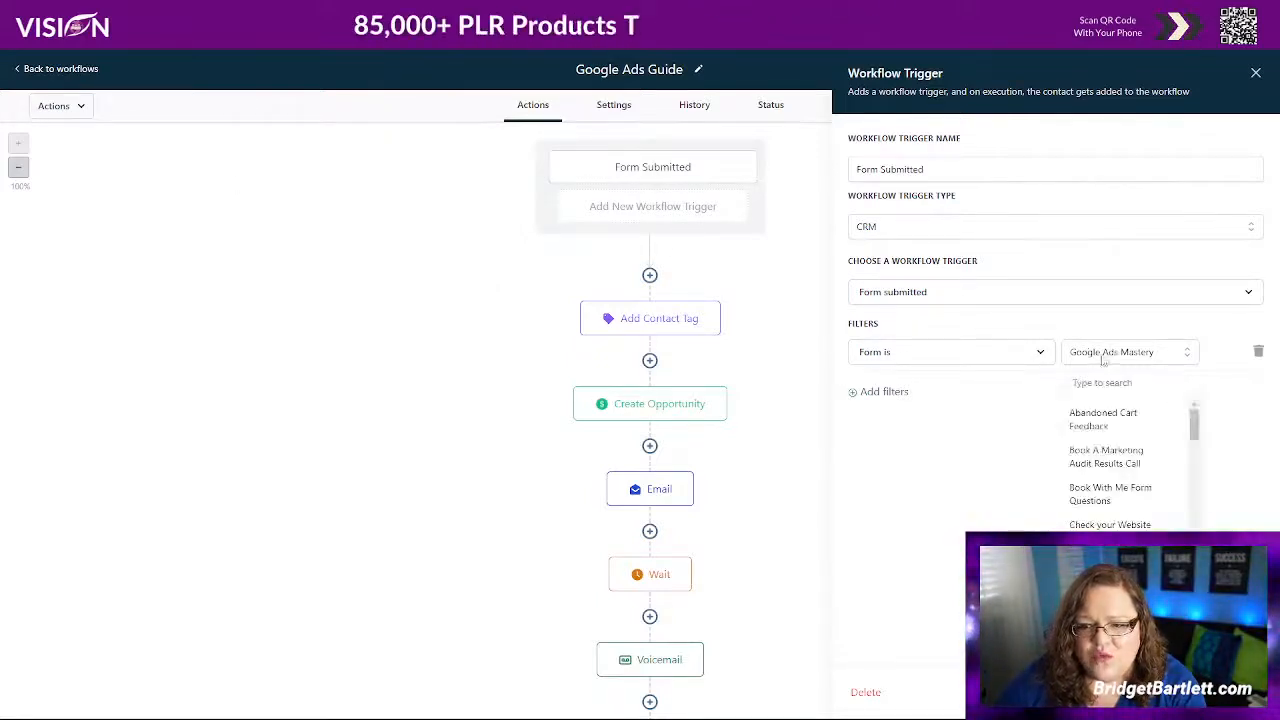
pyautogui.scroll(-5, 1105, 478)
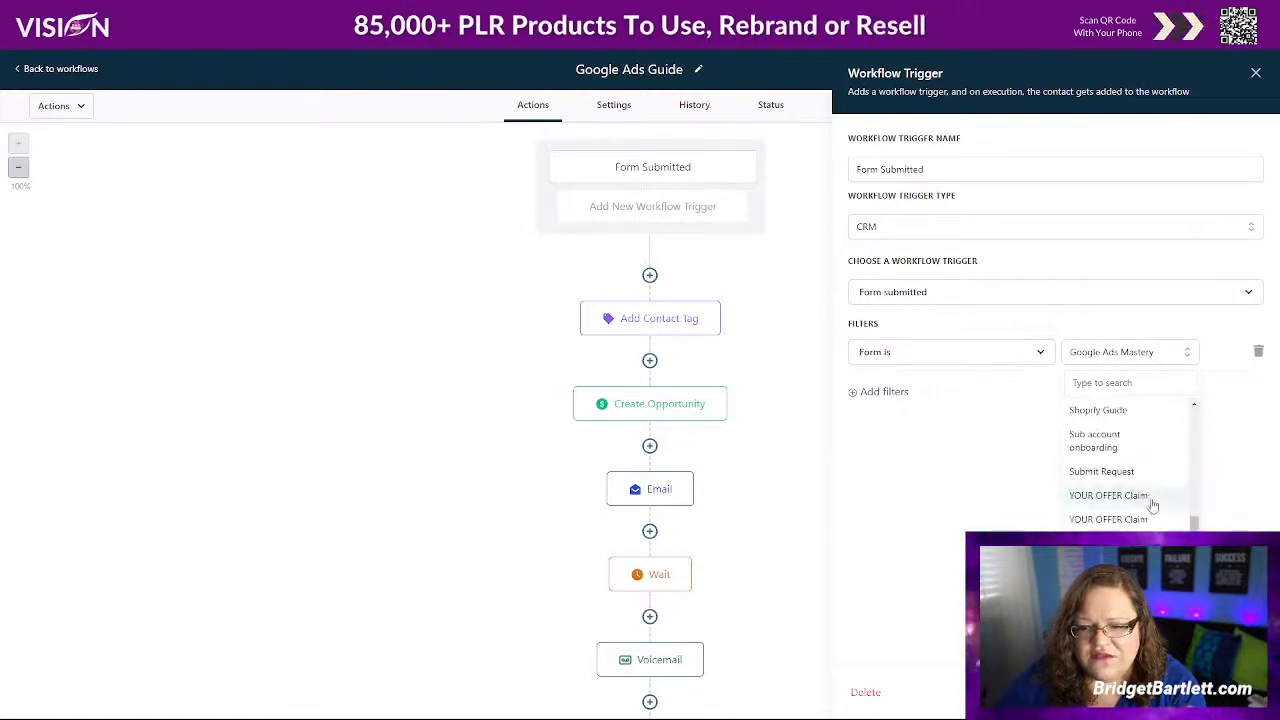
pyautogui.scroll(5, 1100, 460)
pyautogui.click(1081, 323)
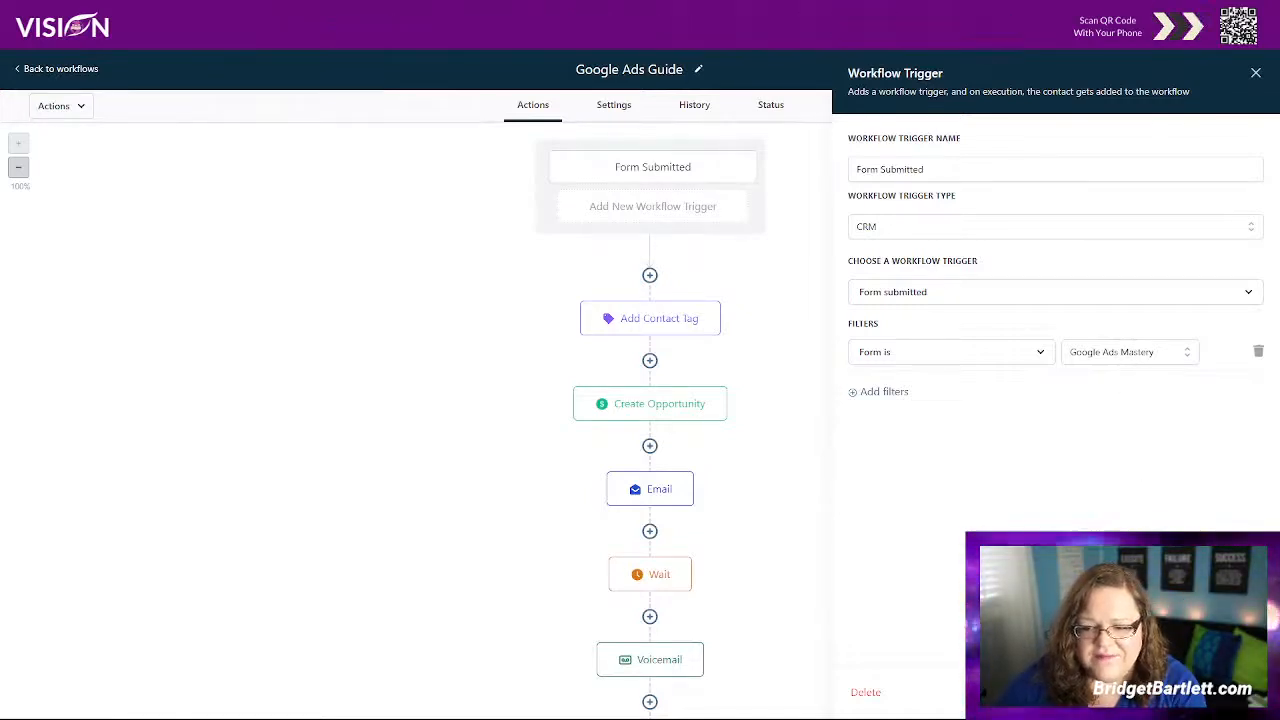
pyautogui.click(1128, 692)
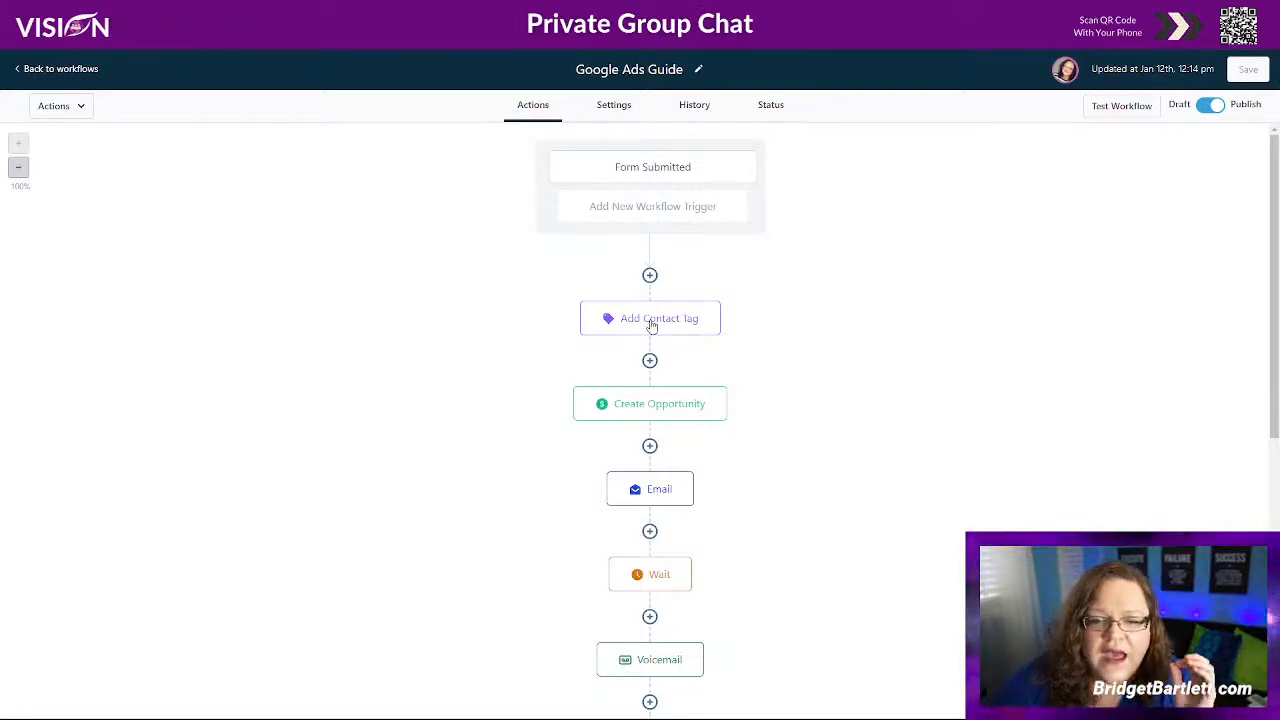
# Step: Open the Add Contact Tag action and browse the existing tags that can be assigned
pyautogui.click(651, 324)
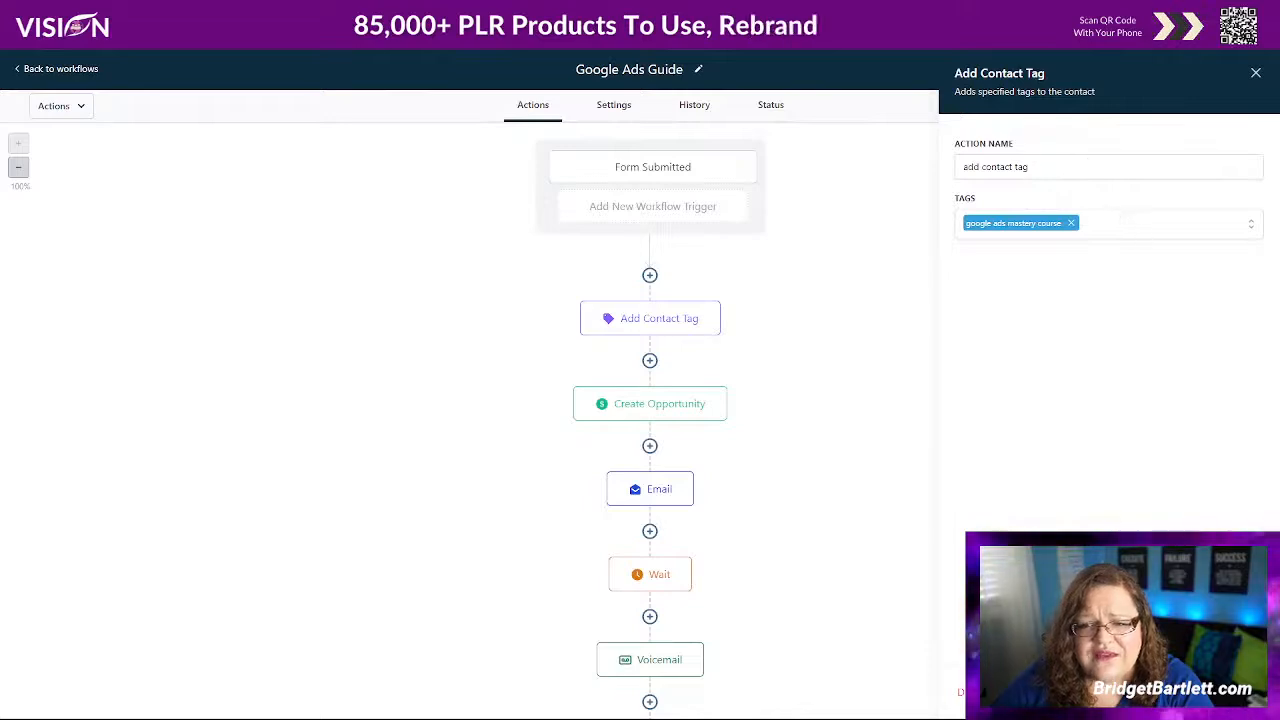
pyautogui.click(1110, 232)
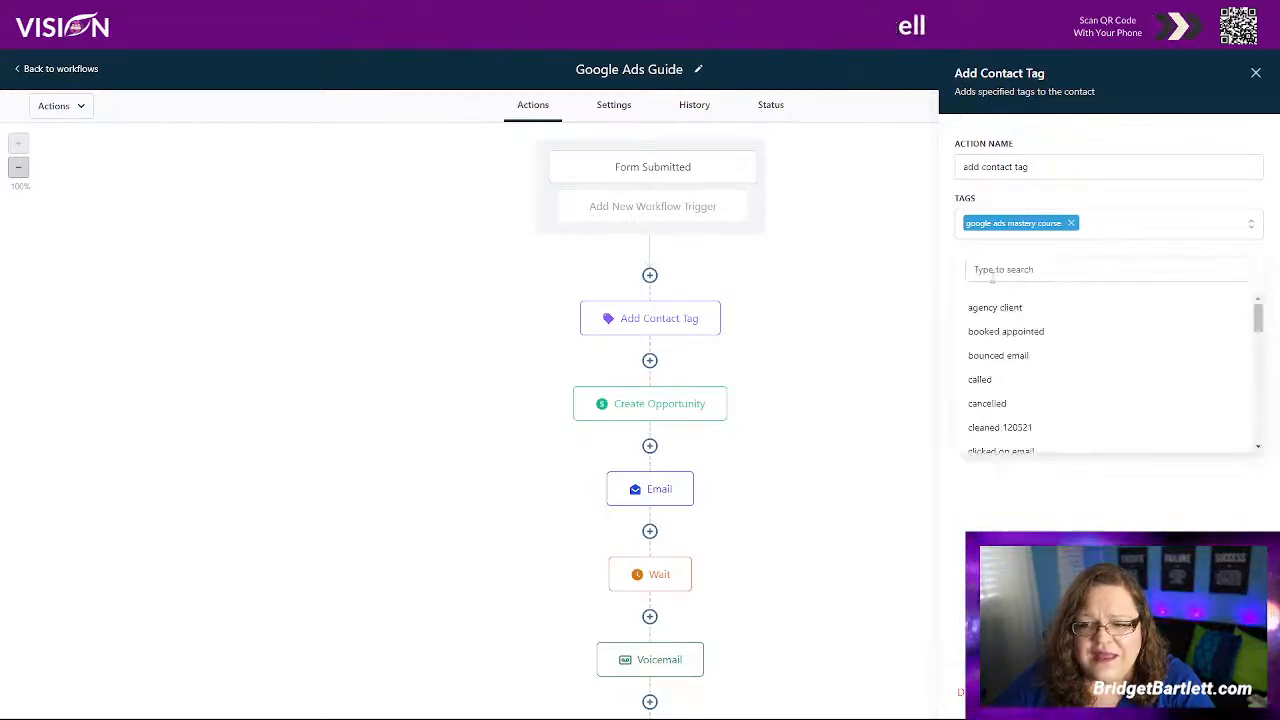
pyautogui.scroll(-10, 1045, 375)
pyautogui.scroll(10, 1055, 385)
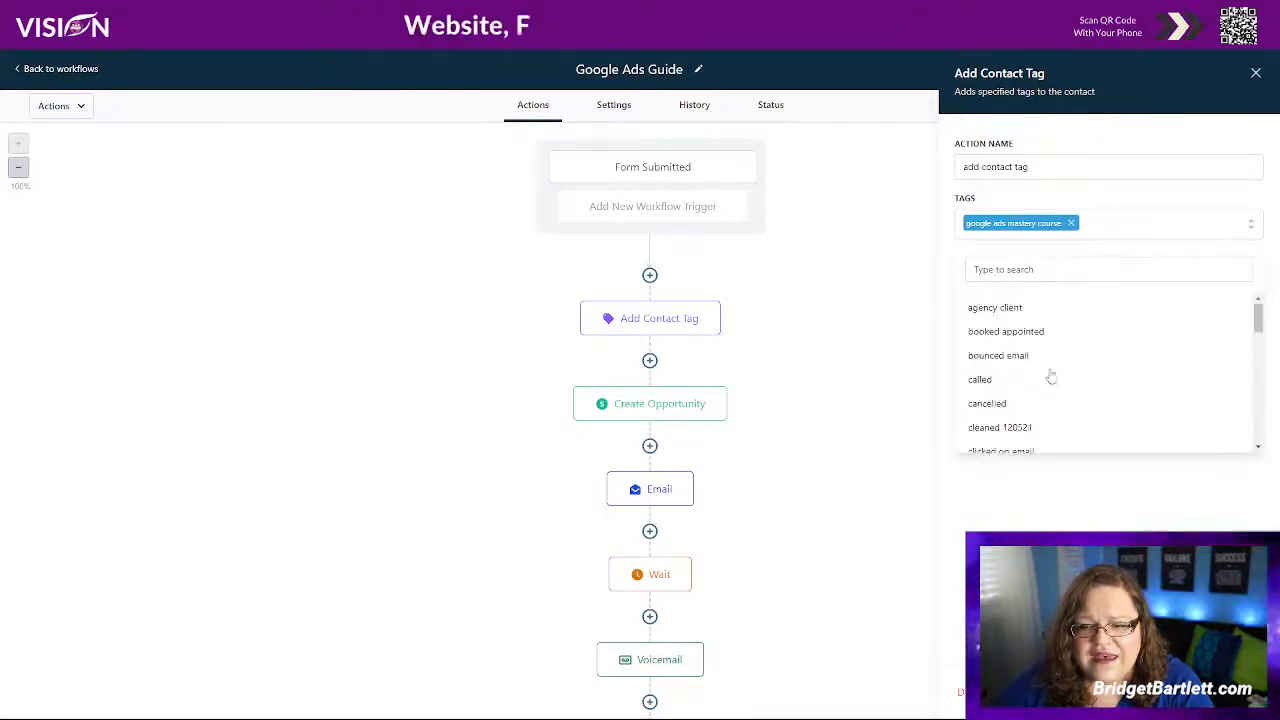
# Step: Try the placeholder text "hsfgh" as a new tag name and leave the Add Contact Tag action
pyautogui.click(1014, 268)
pyautogui.write('hsfghi')
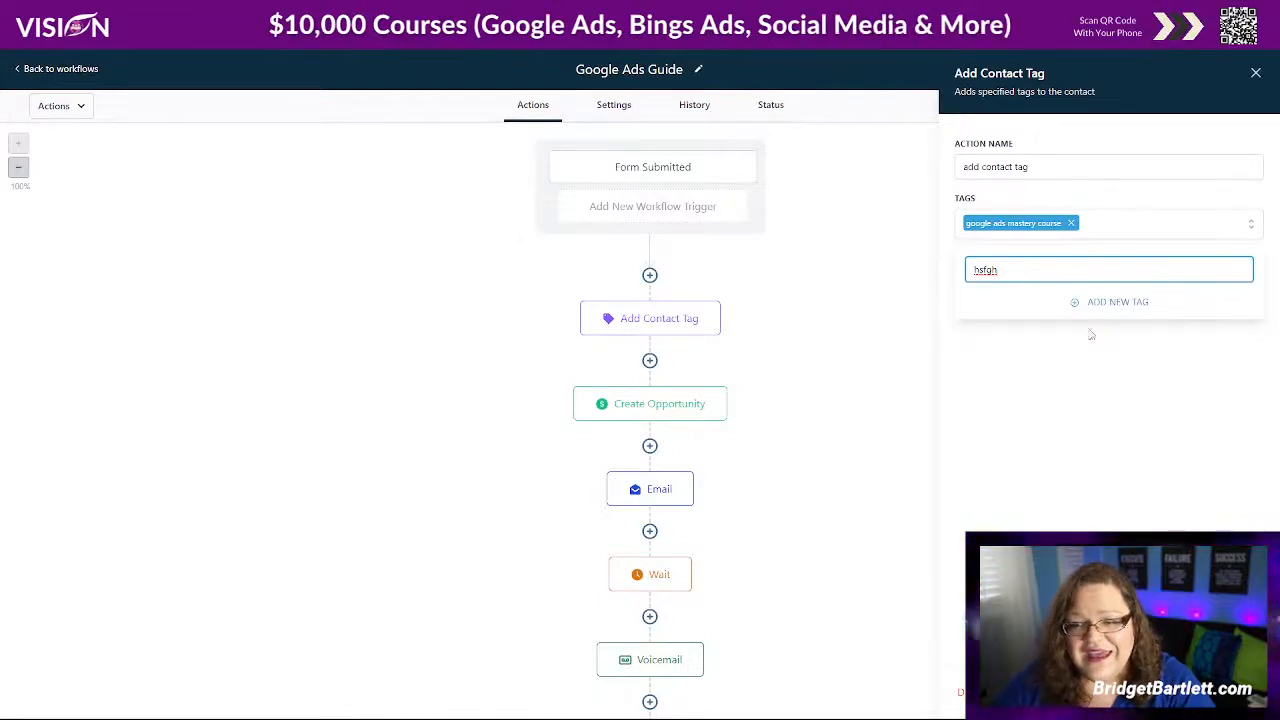
pyautogui.moveTo(1120, 717)
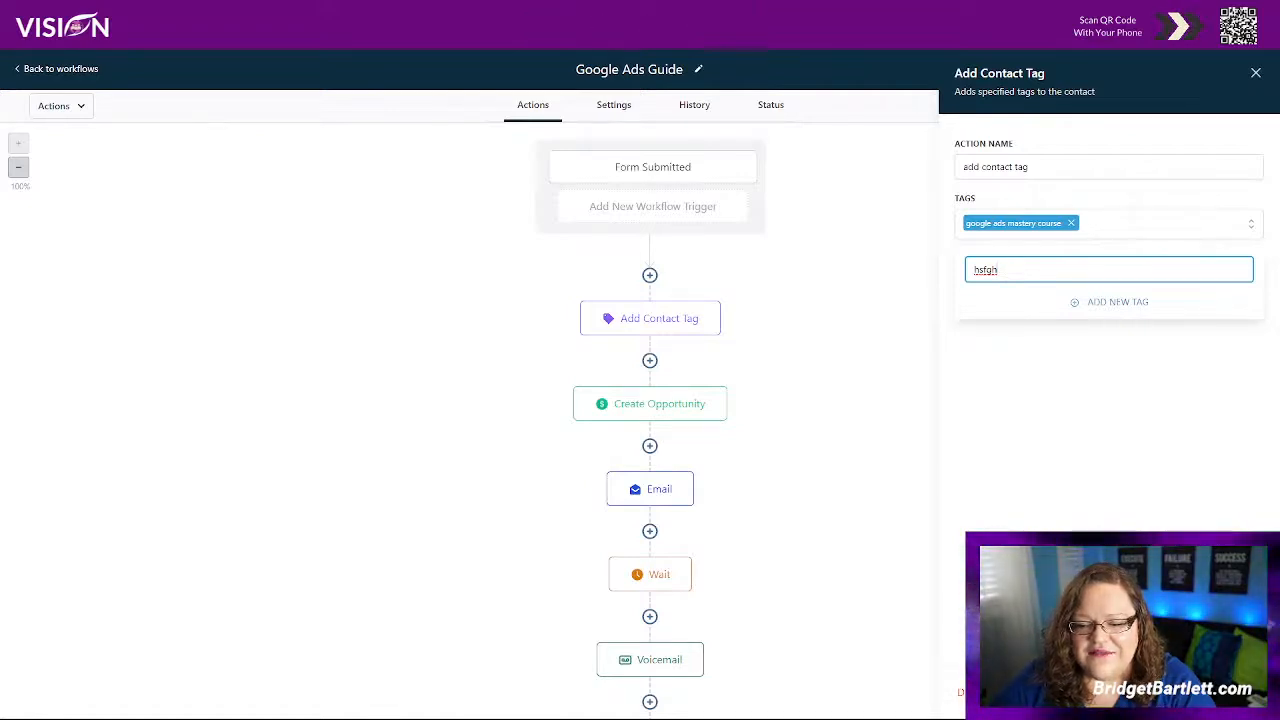
pyautogui.click(1132, 692)
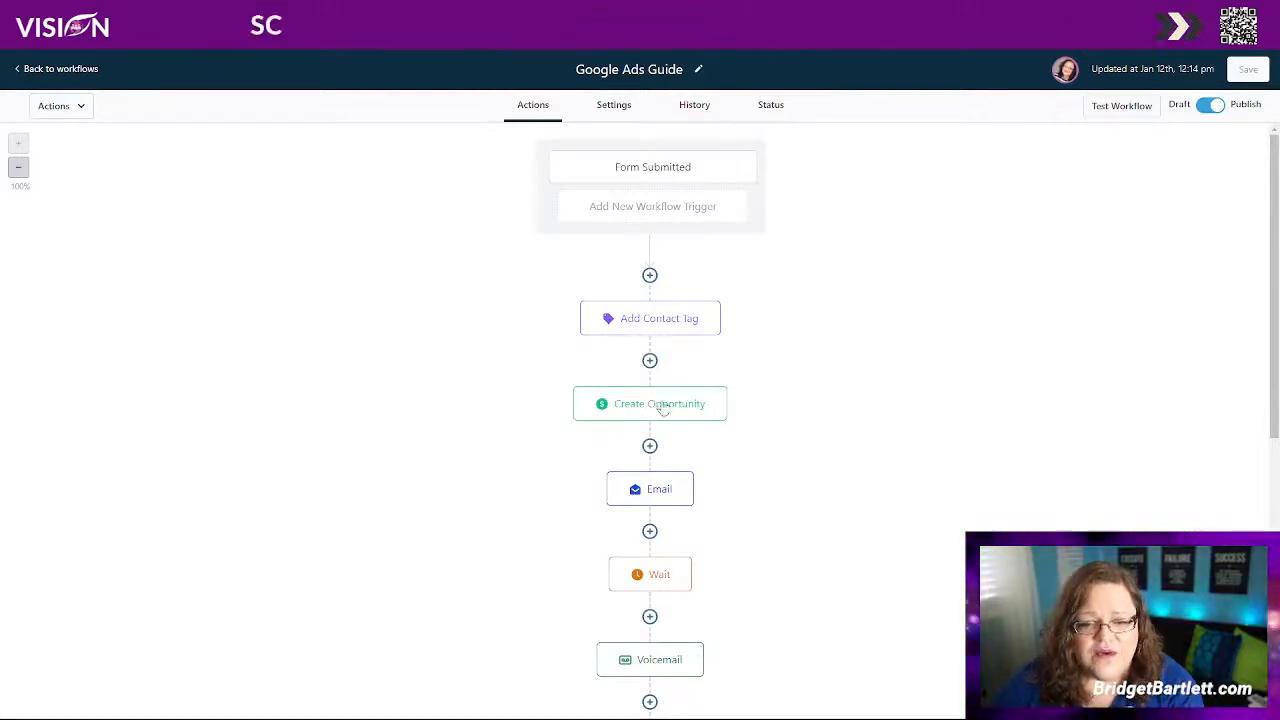
# Step: Browse the actions that can be inserted between Add Contact Tag and Create Opportunity, and close the list without choosing one
pyautogui.click(662, 406)
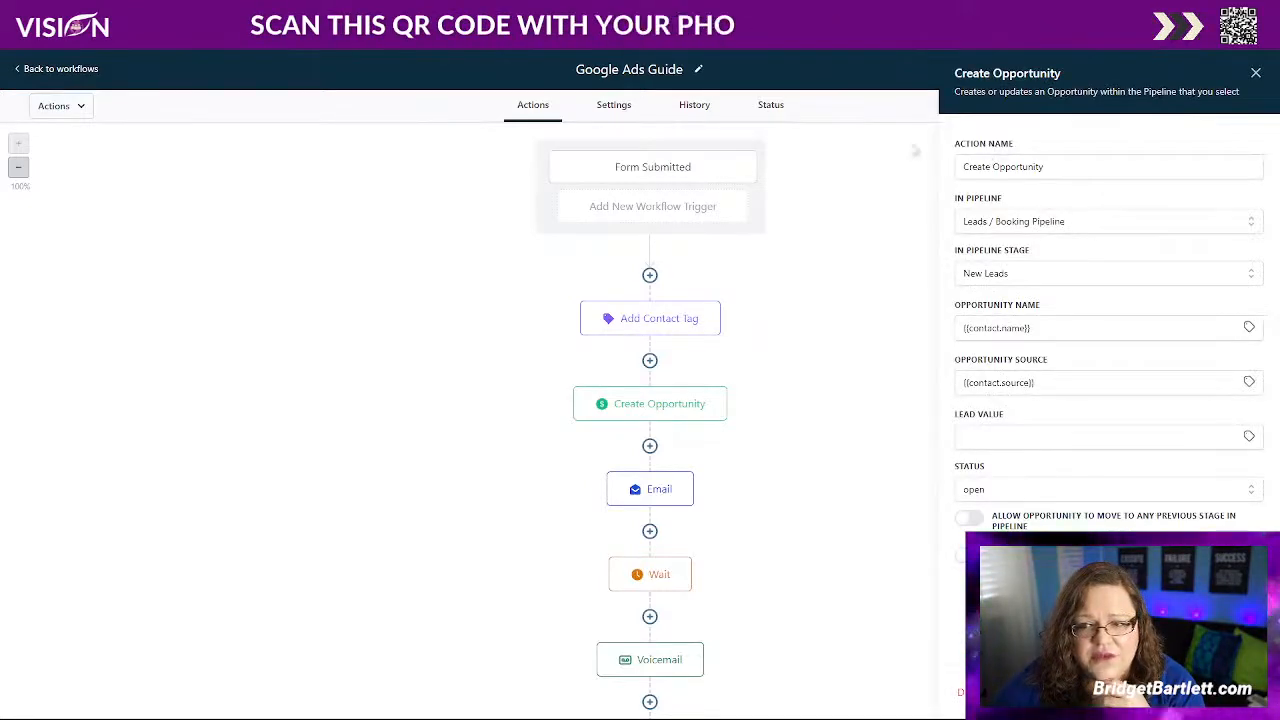
pyautogui.click(650, 360)
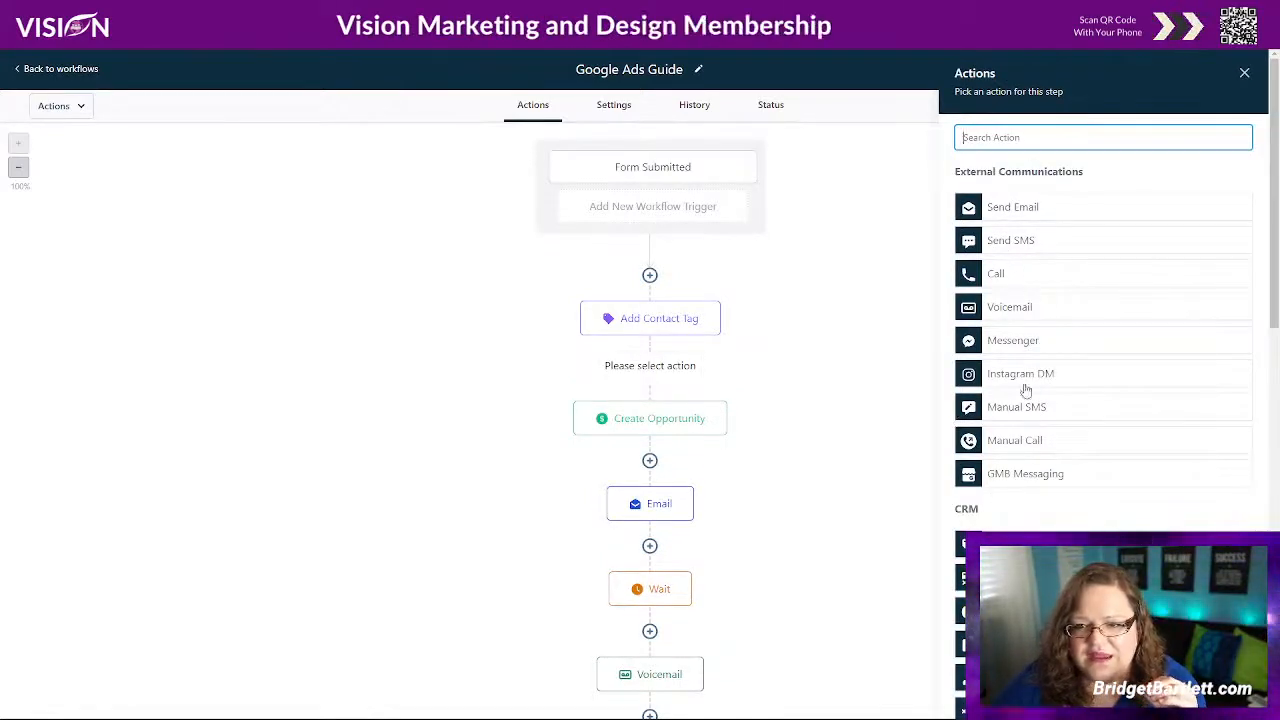
pyautogui.scroll(-2, 1050, 480)
pyautogui.scroll(-3, 1052, 482)
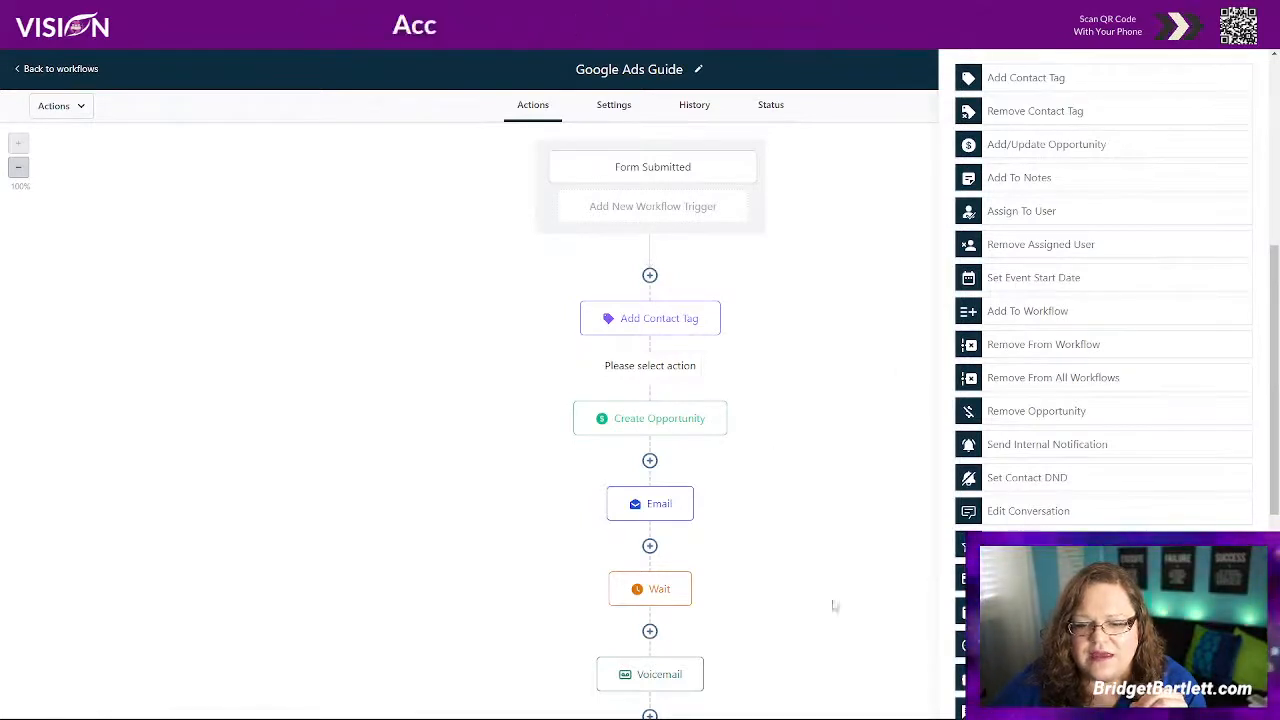
pyautogui.scroll(5, 1125, 370)
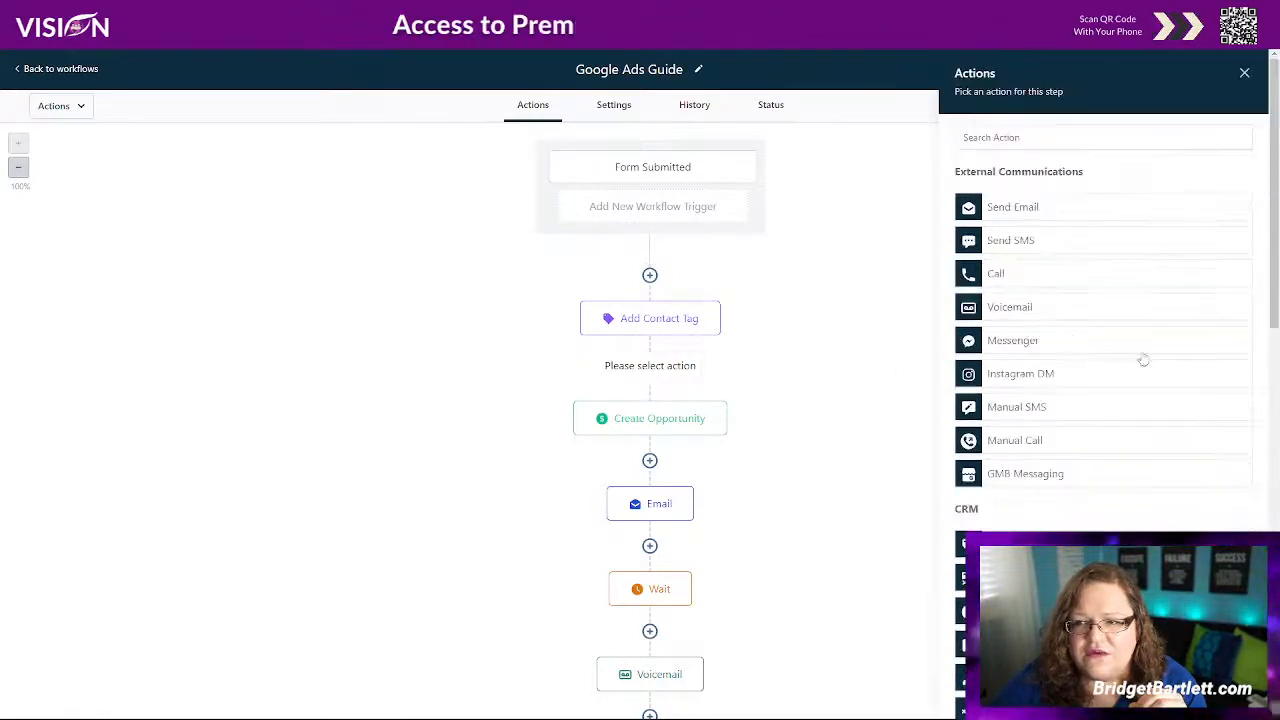
pyautogui.click(1245, 74)
# Step: Open the Create Opportunity action and review the available pipelines and the stages of the Leads / Booking Pipeline
pyautogui.click(646, 405)
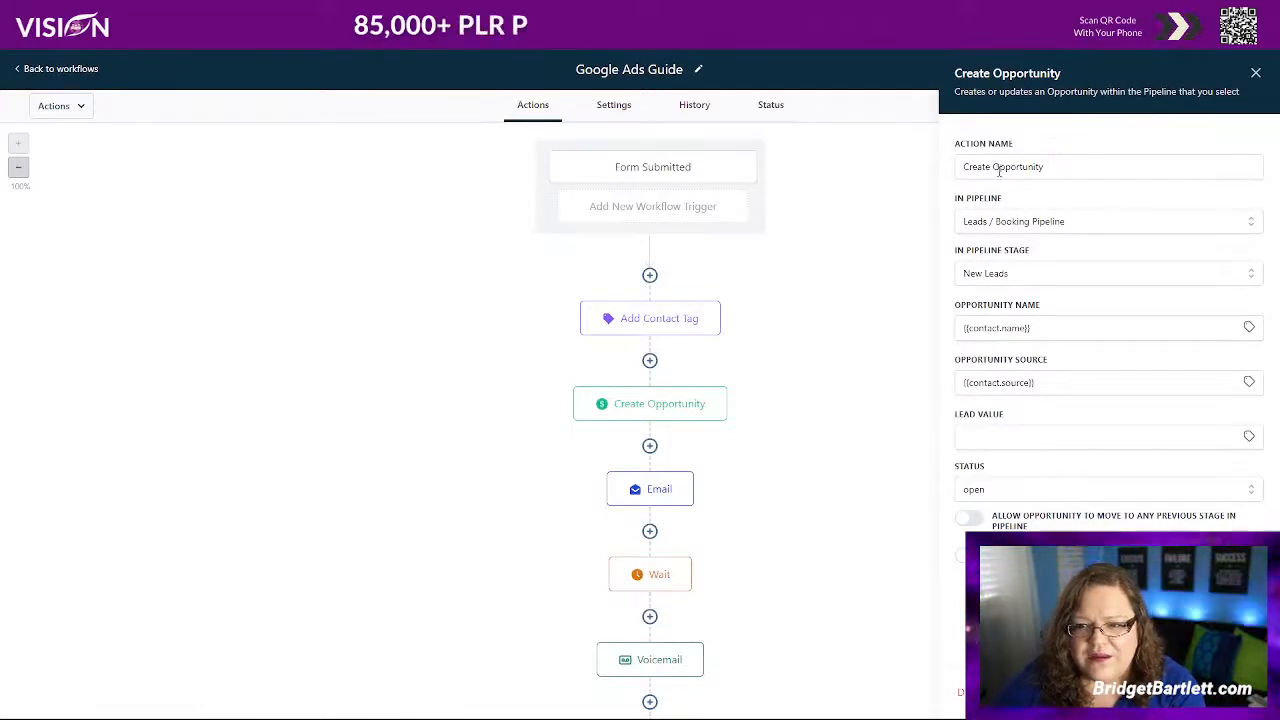
pyautogui.click(1008, 222)
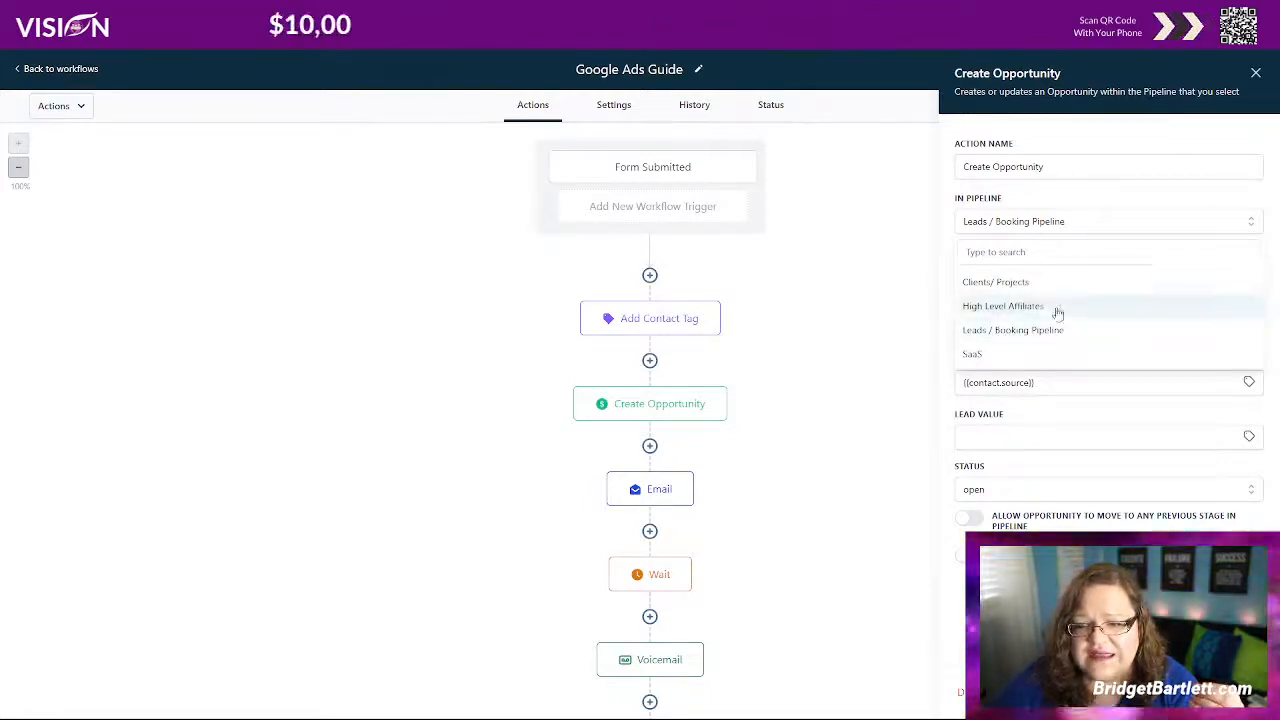
pyautogui.click(1069, 197)
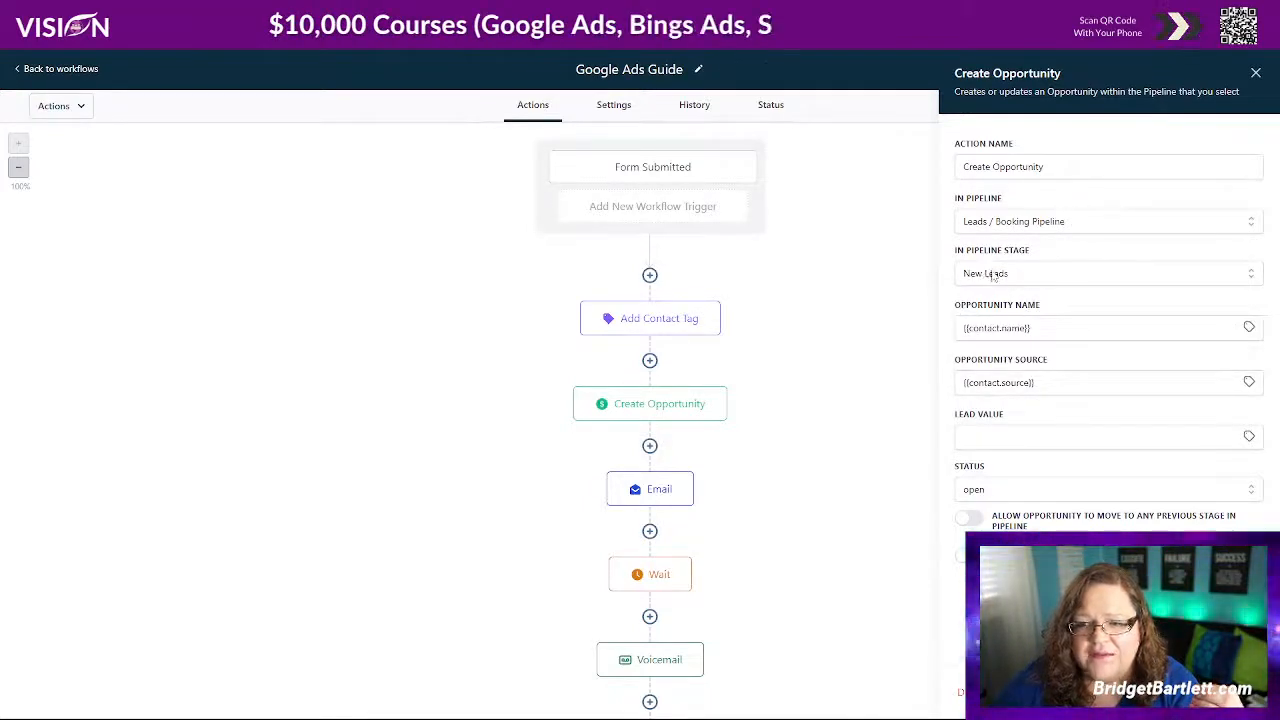
pyautogui.click(1066, 266)
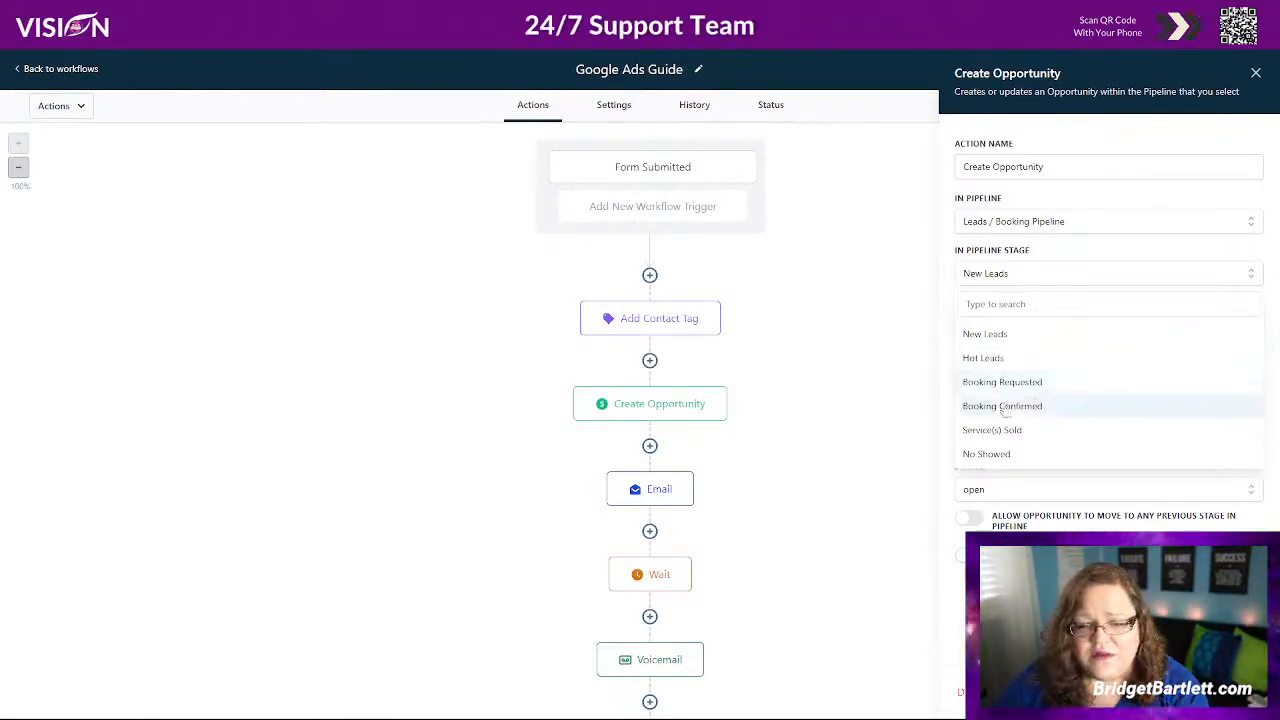
pyautogui.click(1053, 252)
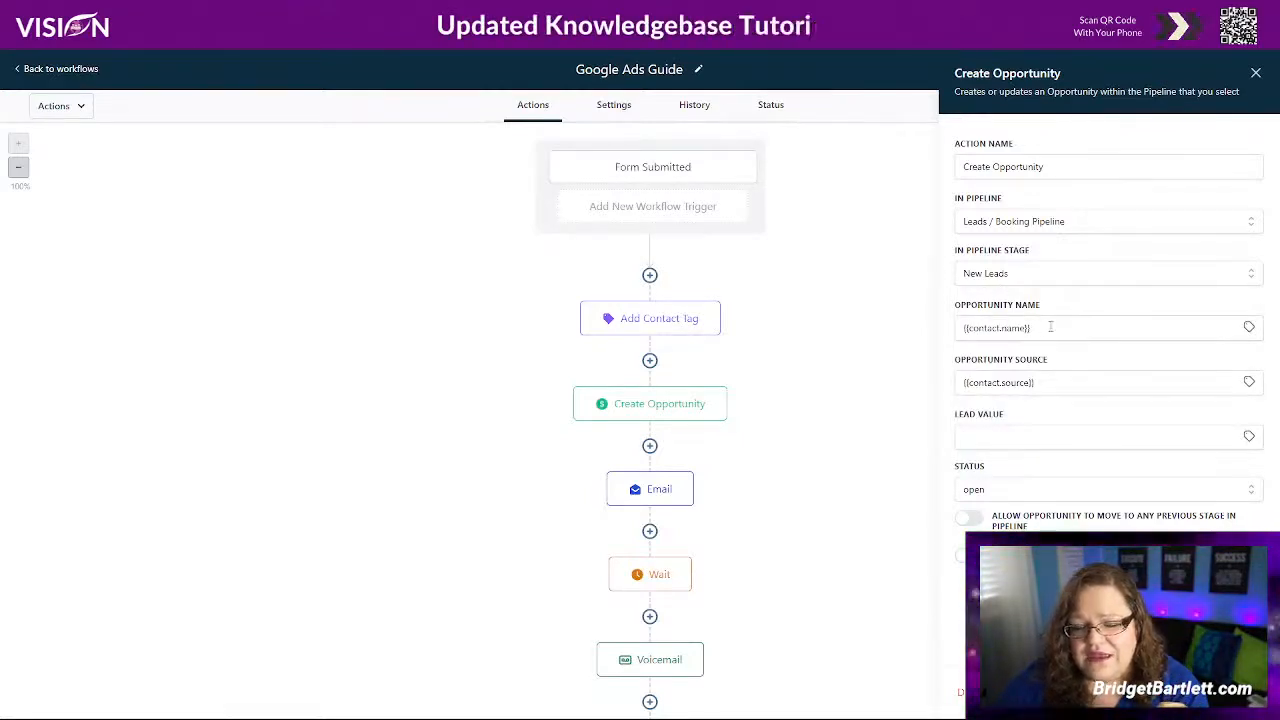
# Step: Examine the custom values available for the opportunity name, including the Contact fields, and close the list
pyautogui.click(1050, 327)
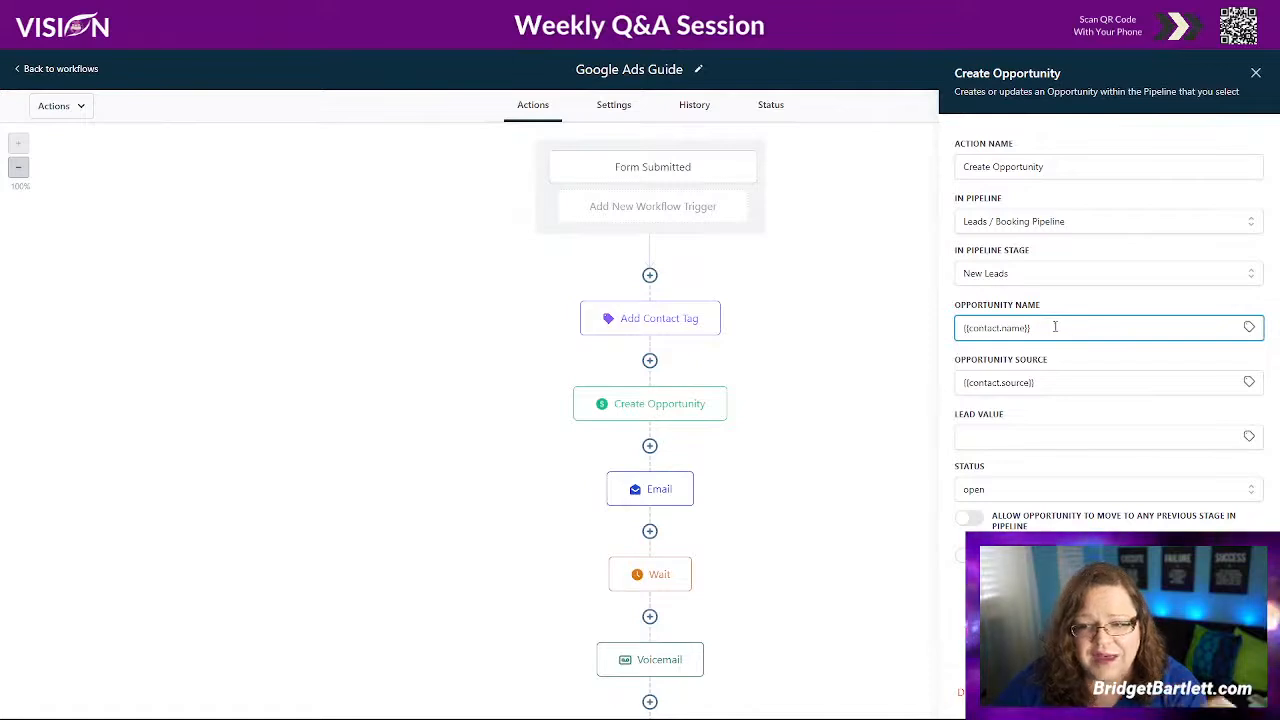
pyautogui.click(1249, 328)
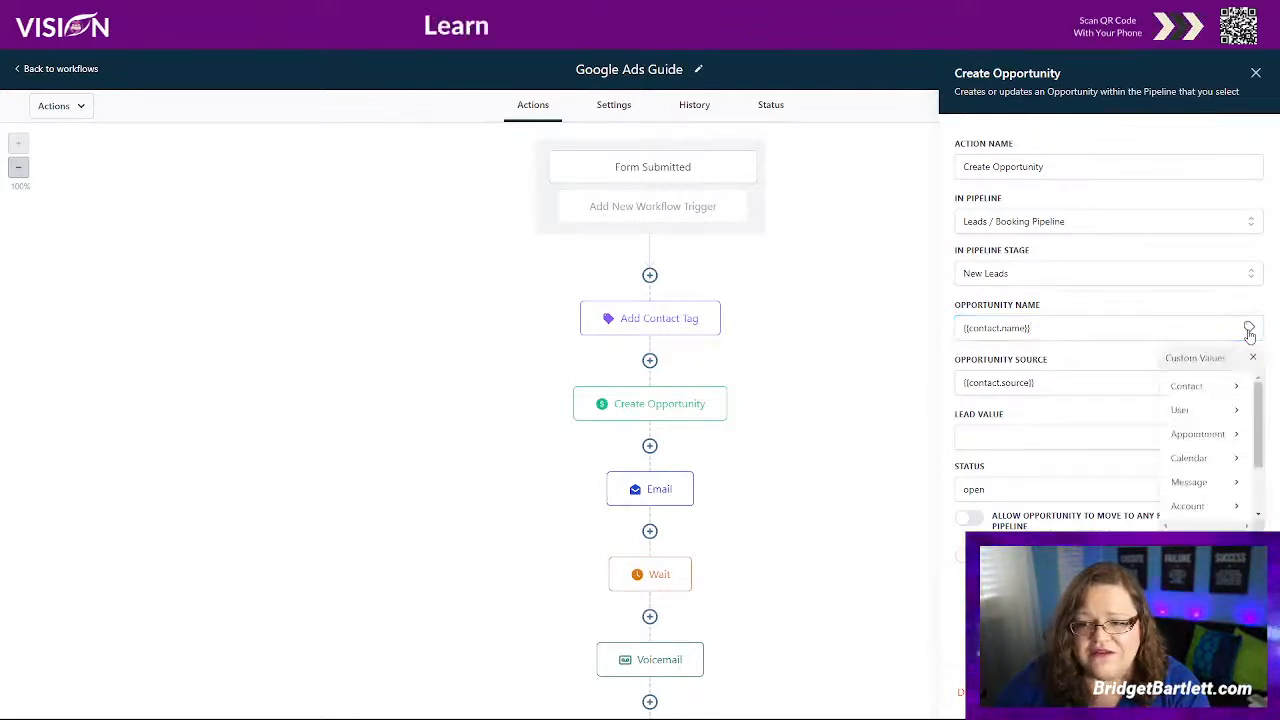
pyautogui.click(1188, 392)
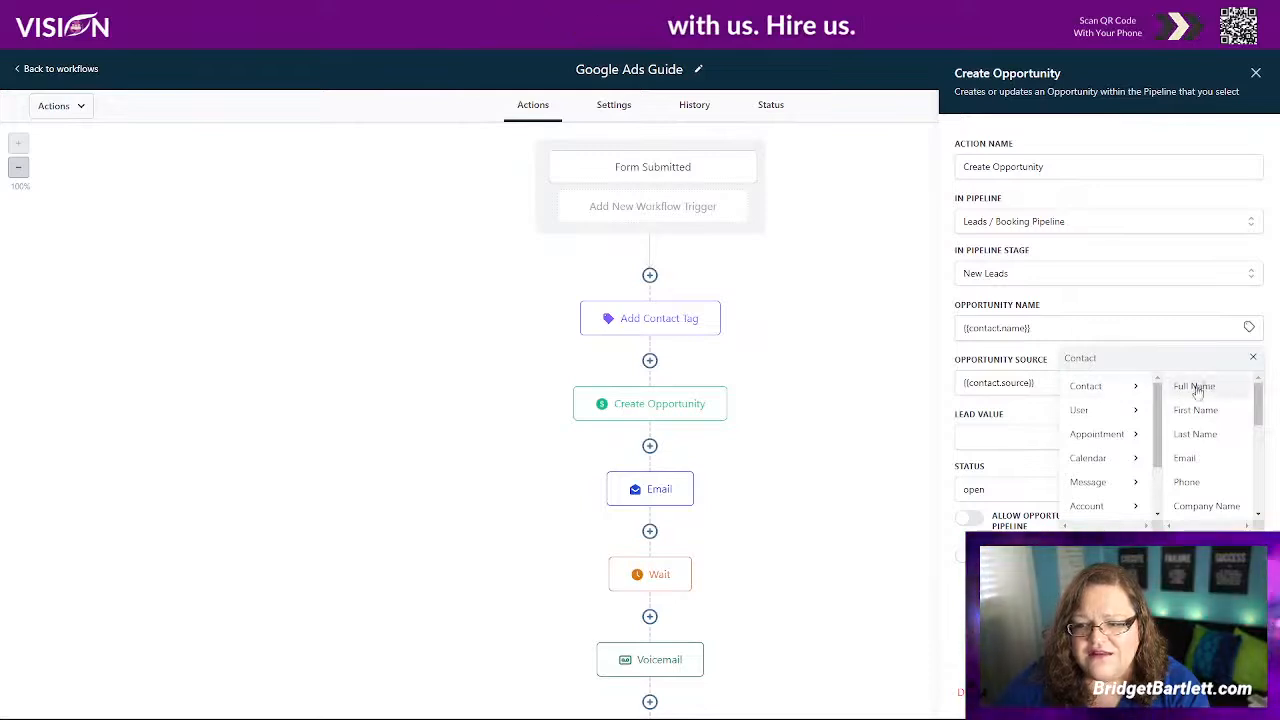
pyautogui.scroll(-1, 1195, 465)
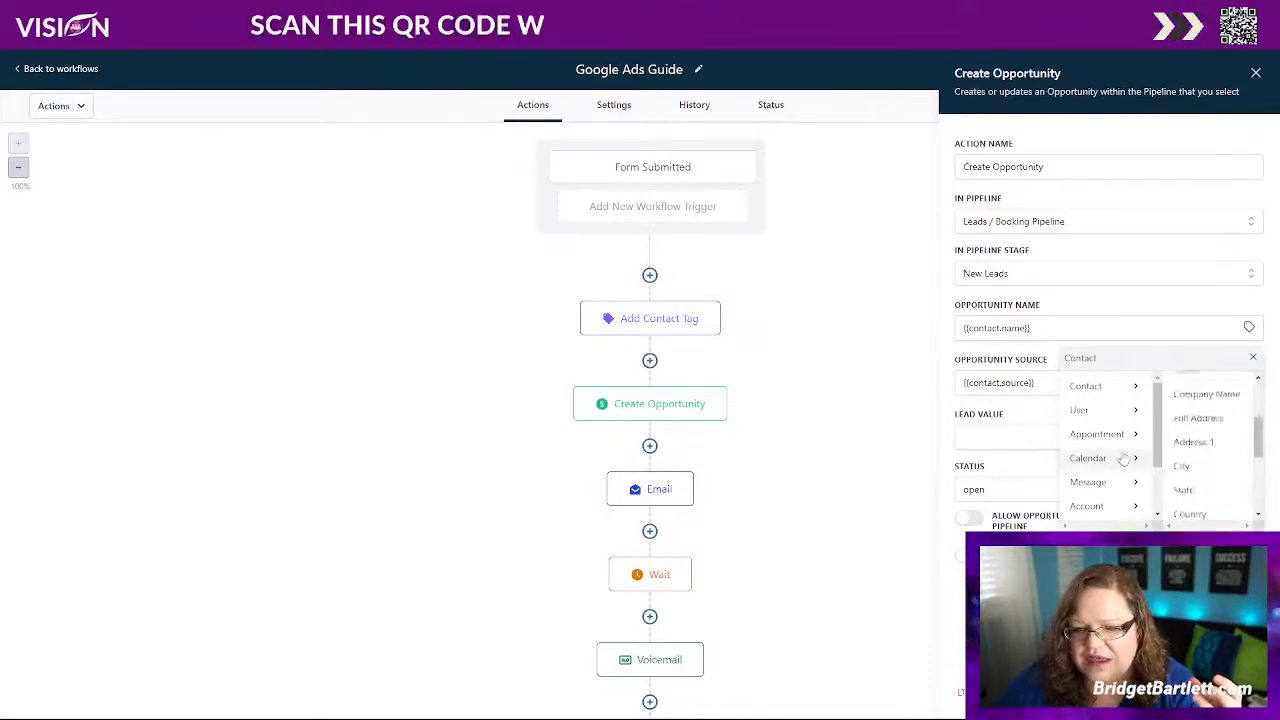
pyautogui.scroll(-2, 1137, 457)
pyautogui.scroll(-5, 1210, 450)
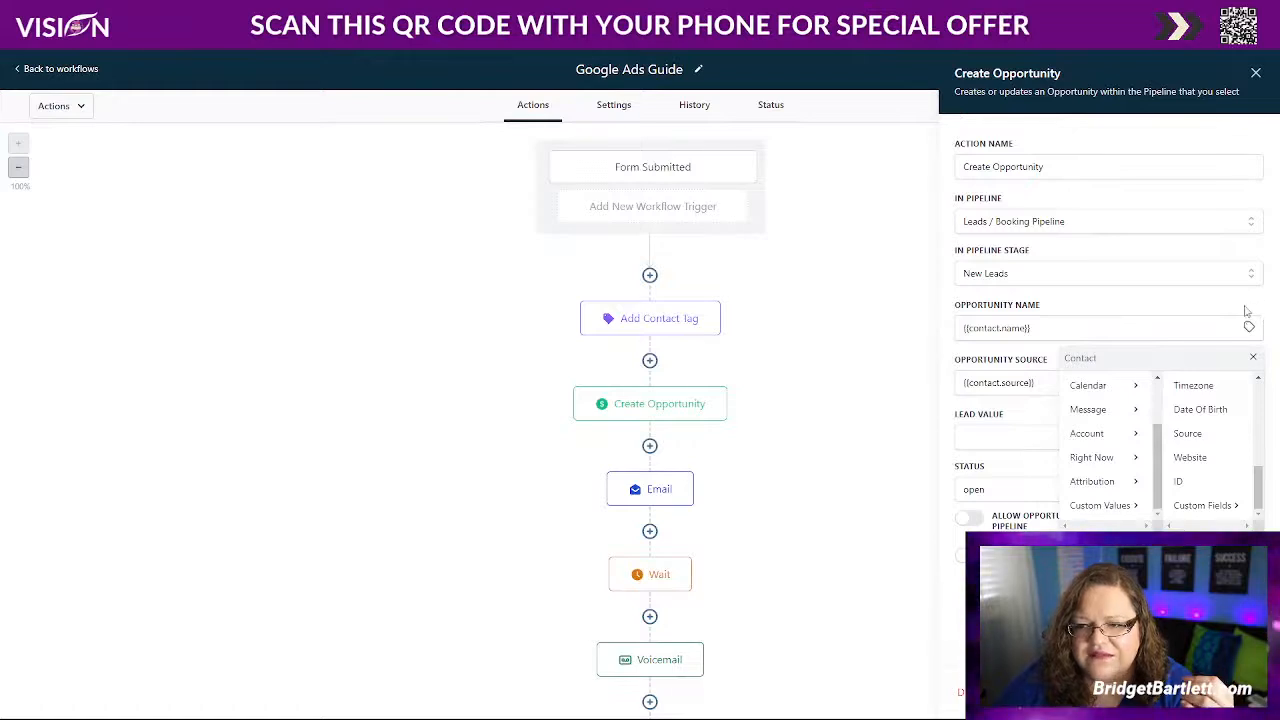
pyautogui.click(1253, 357)
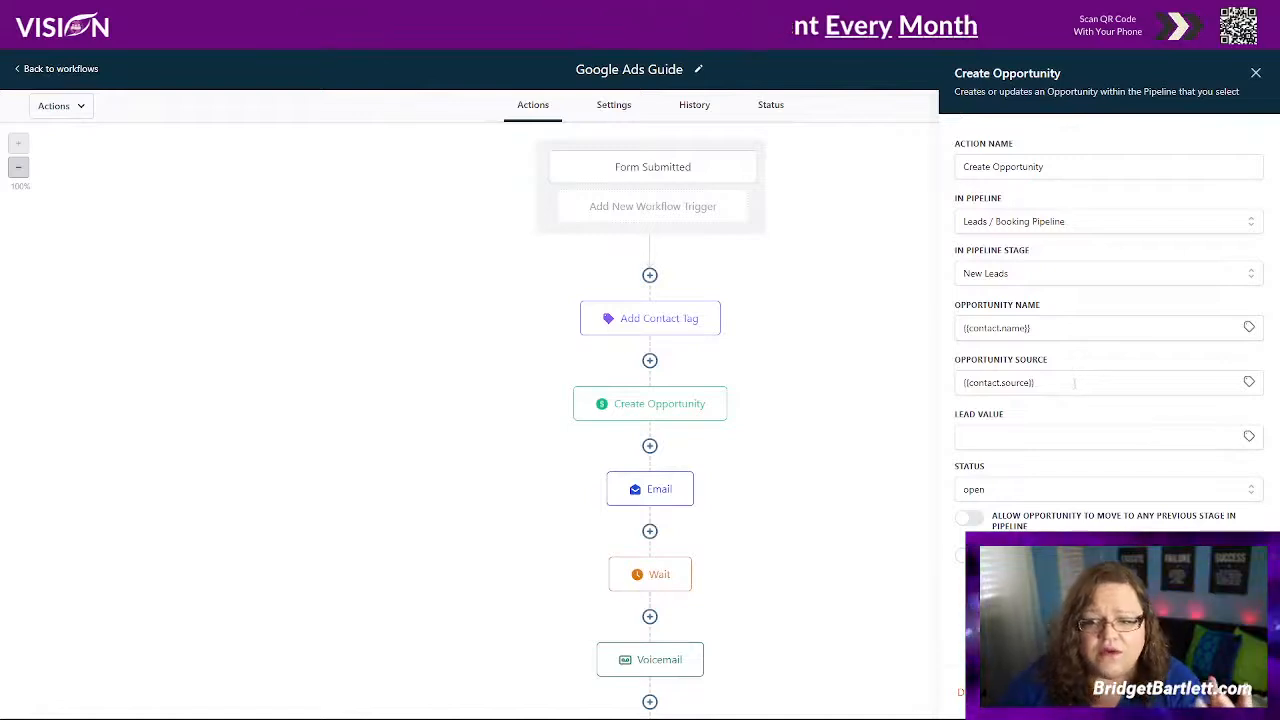
# Step: Examine the Contact custom values available for the opportunity source, and close the list
pyautogui.click(1250, 384)
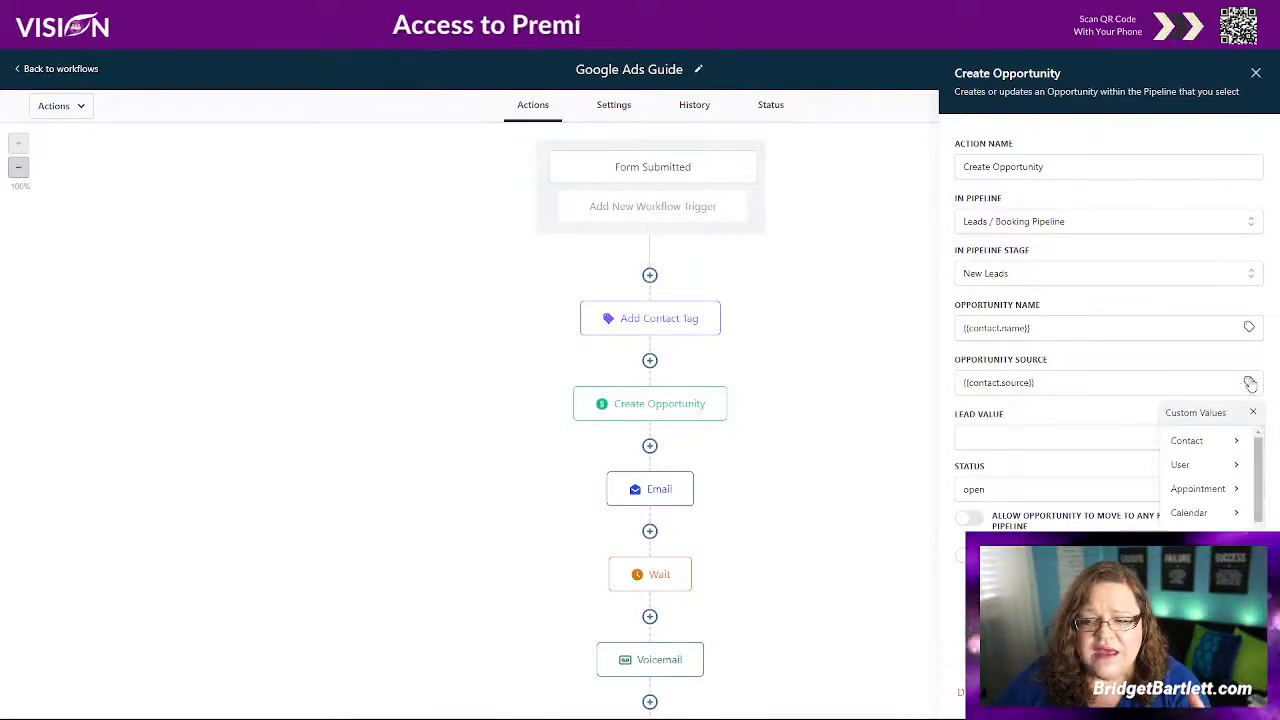
pyautogui.click(1188, 440)
pyautogui.scroll(-5, 1205, 475)
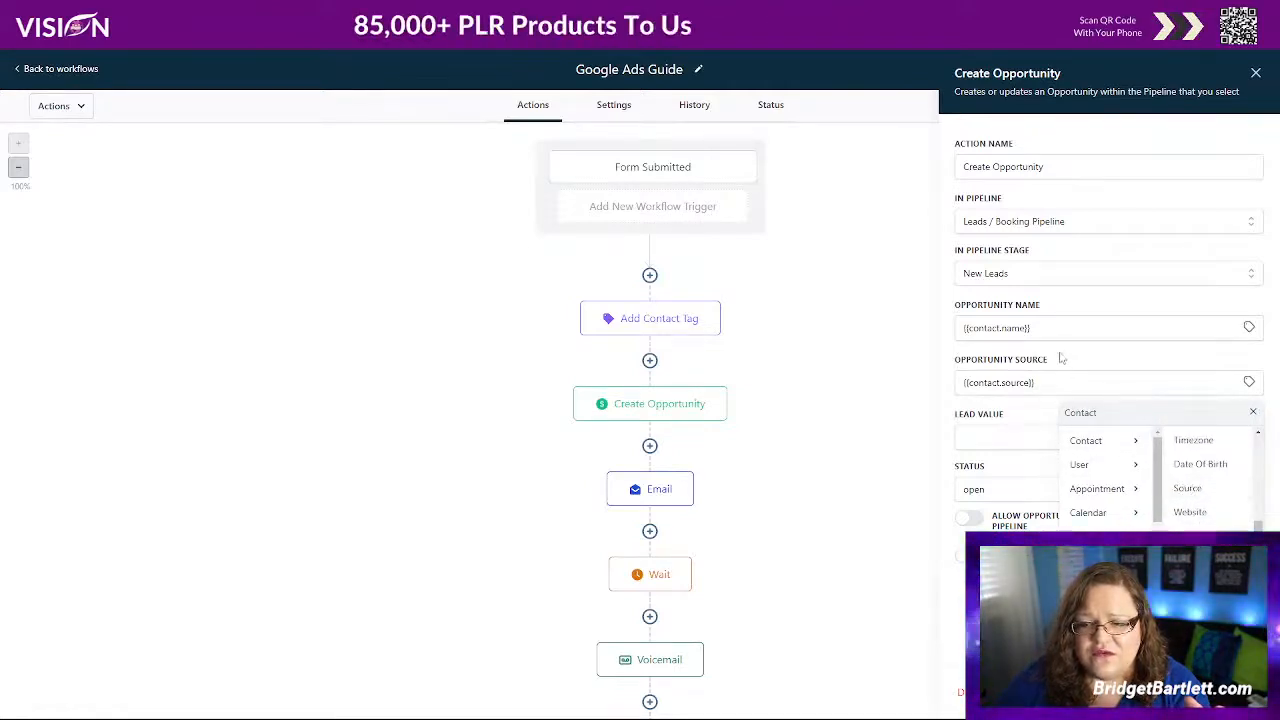
pyautogui.click(1254, 416)
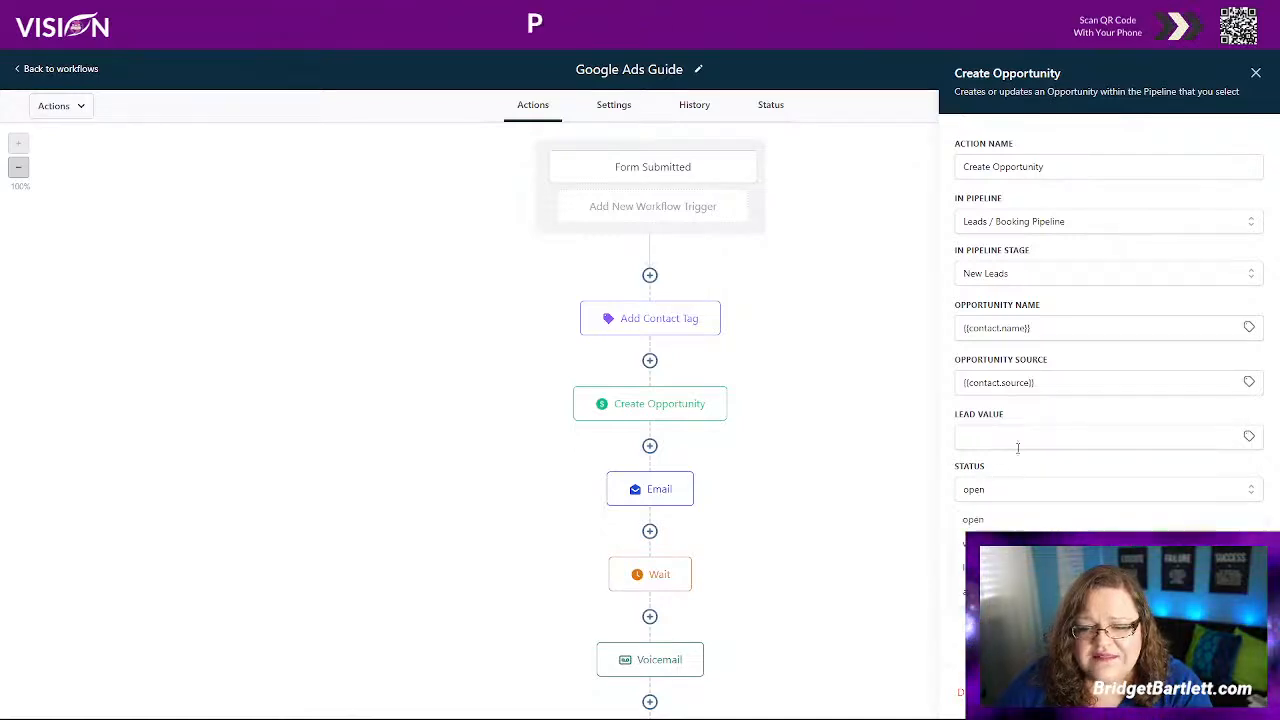
# Step: Check the status options of the Create Opportunity action, and leave it to look over the actions that follow in the workflow
pyautogui.click(1027, 493)
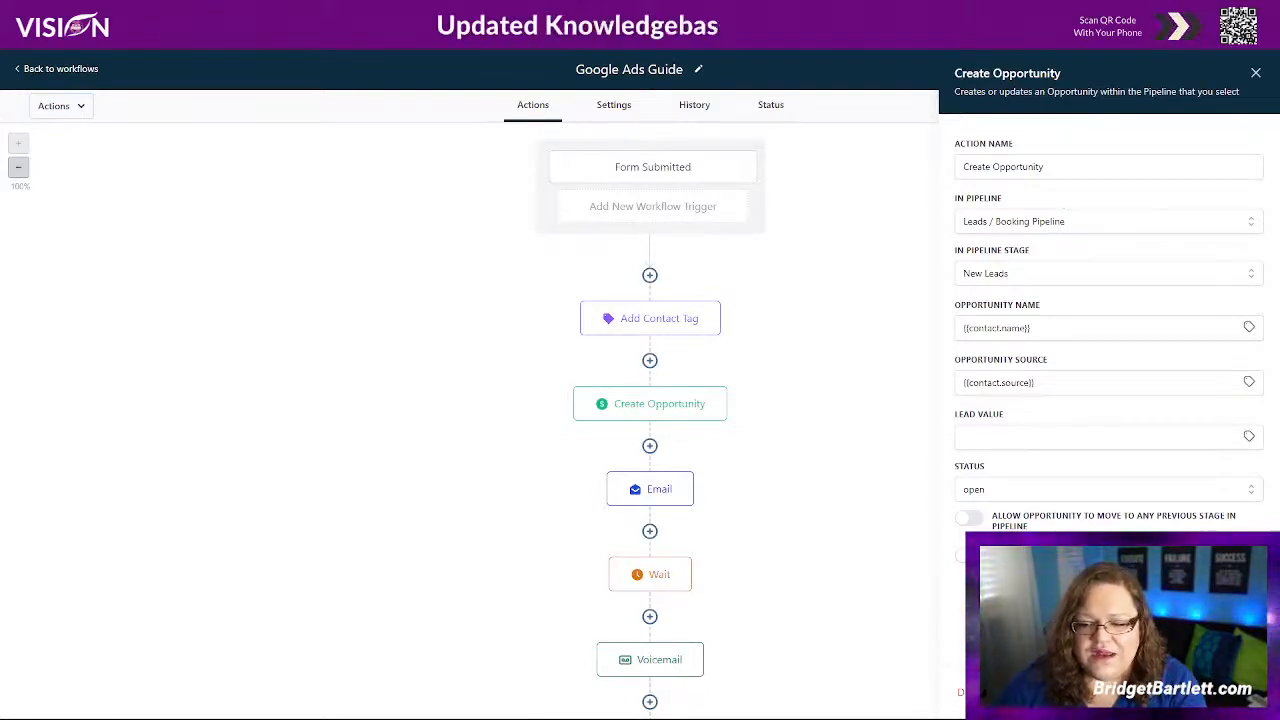
pyautogui.click(864, 374)
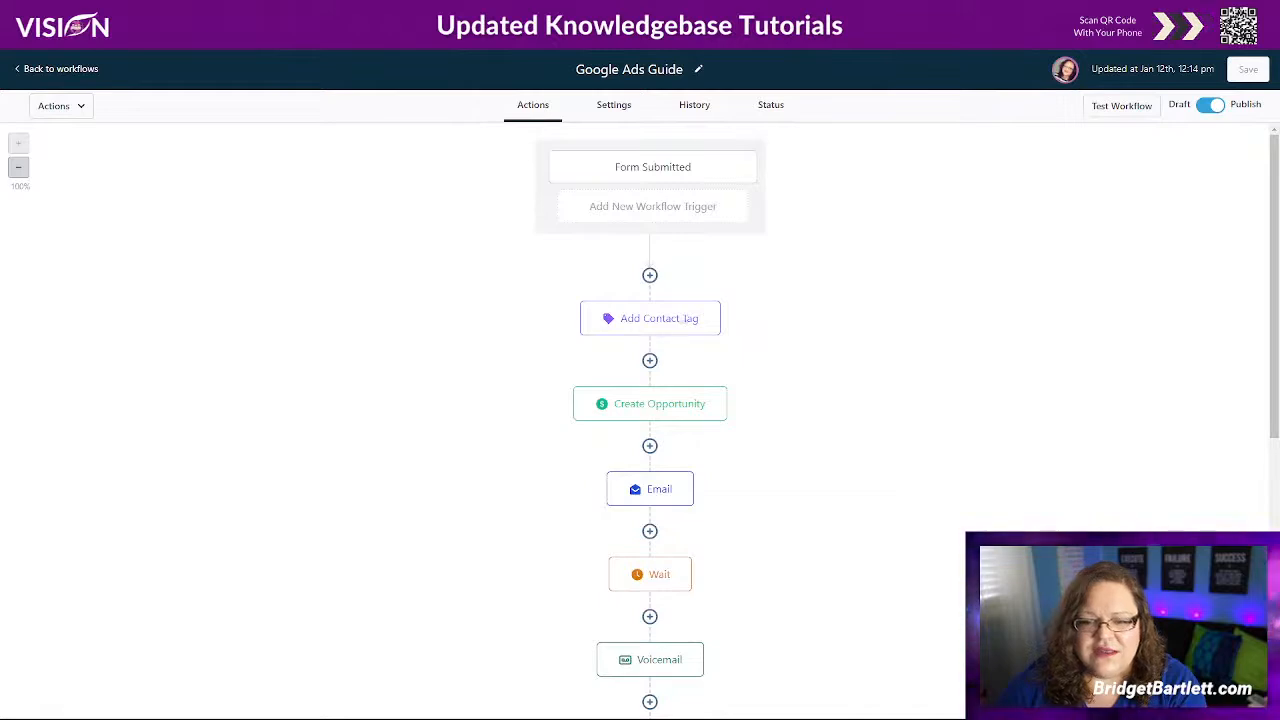
pyautogui.scroll(-2, 849, 437)
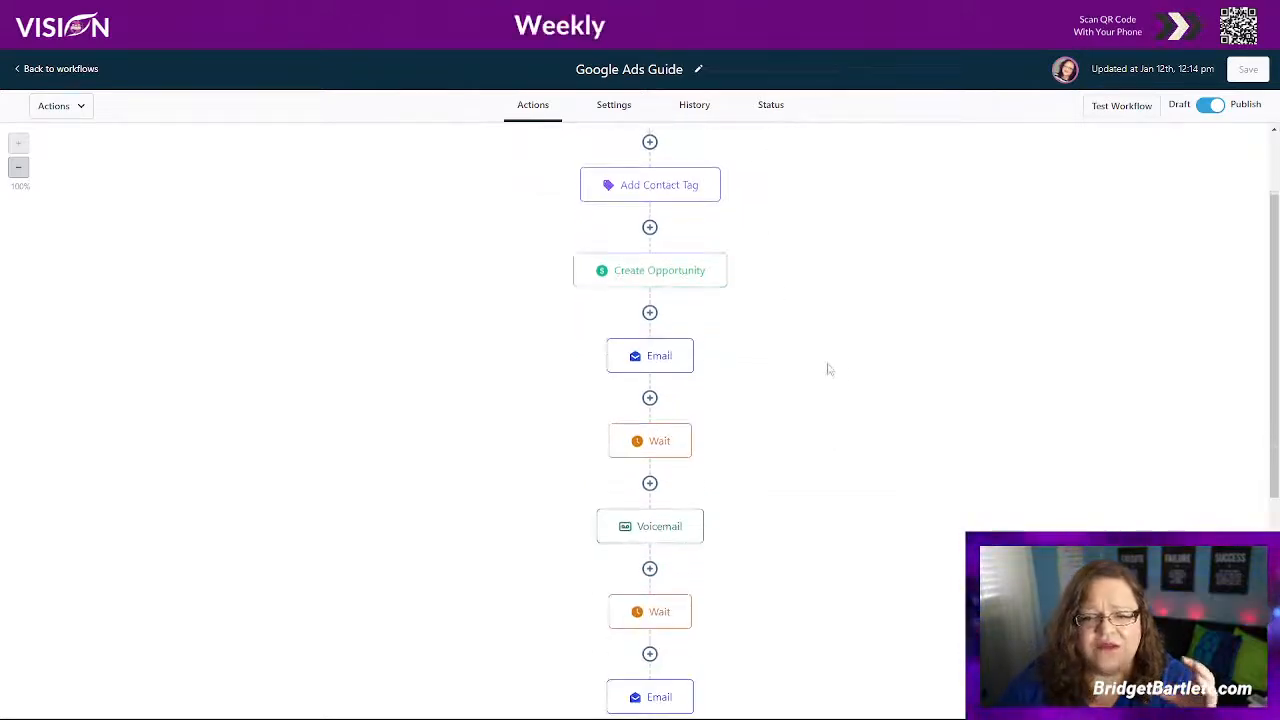
pyautogui.scroll(2, 829, 414)
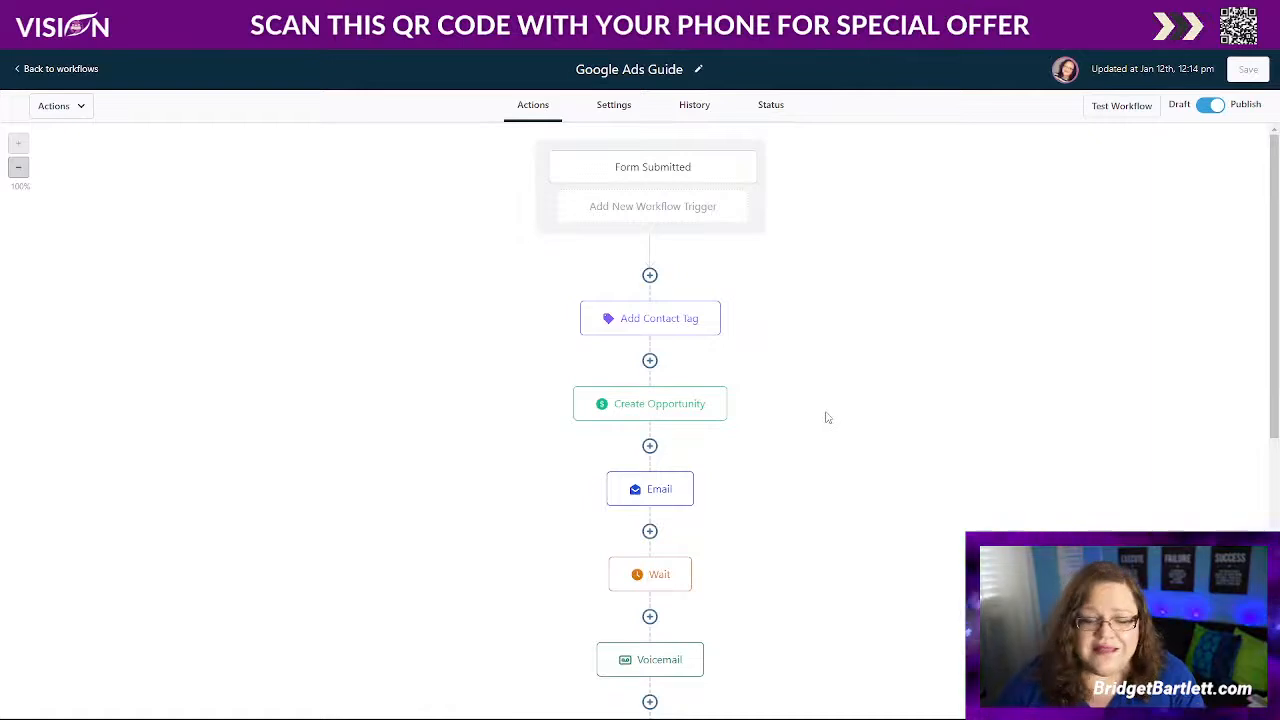
# Step: Browse the actions that can be inserted between Create Opportunity and the first Email, and close the list without choosing one
pyautogui.scroll(-1, 824, 418)
pyautogui.click(649, 379)
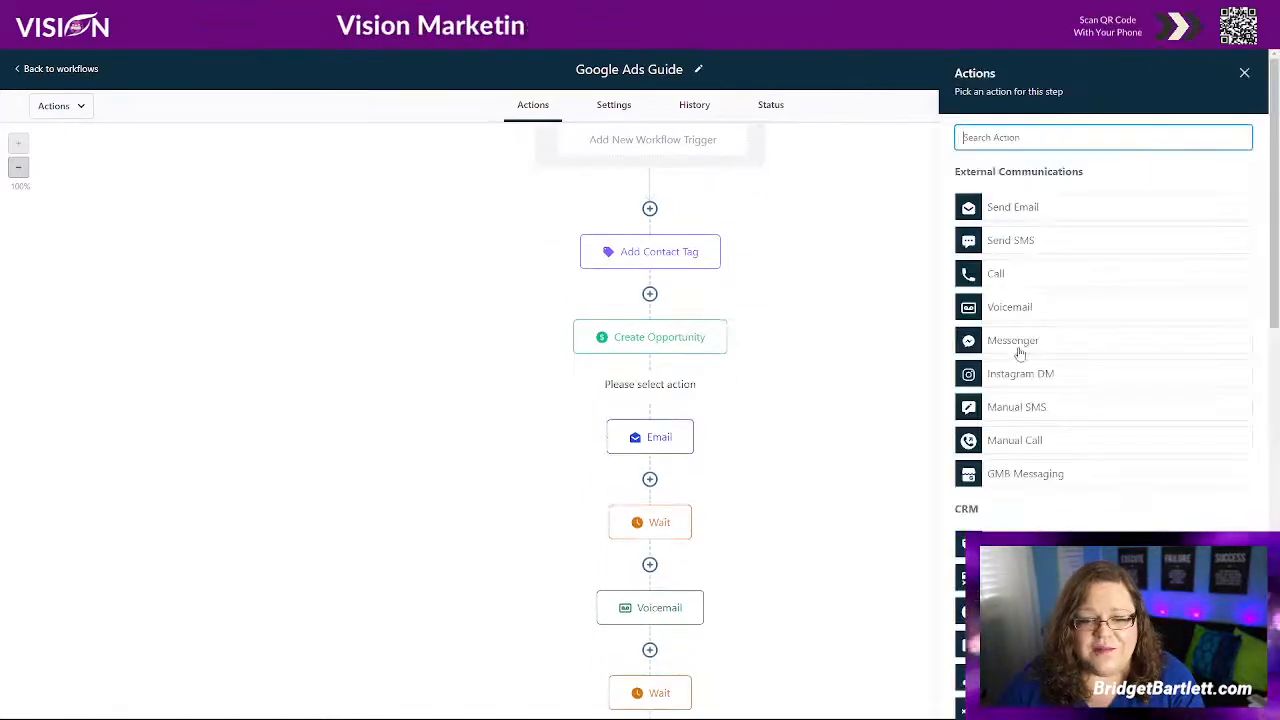
pyautogui.click(1246, 74)
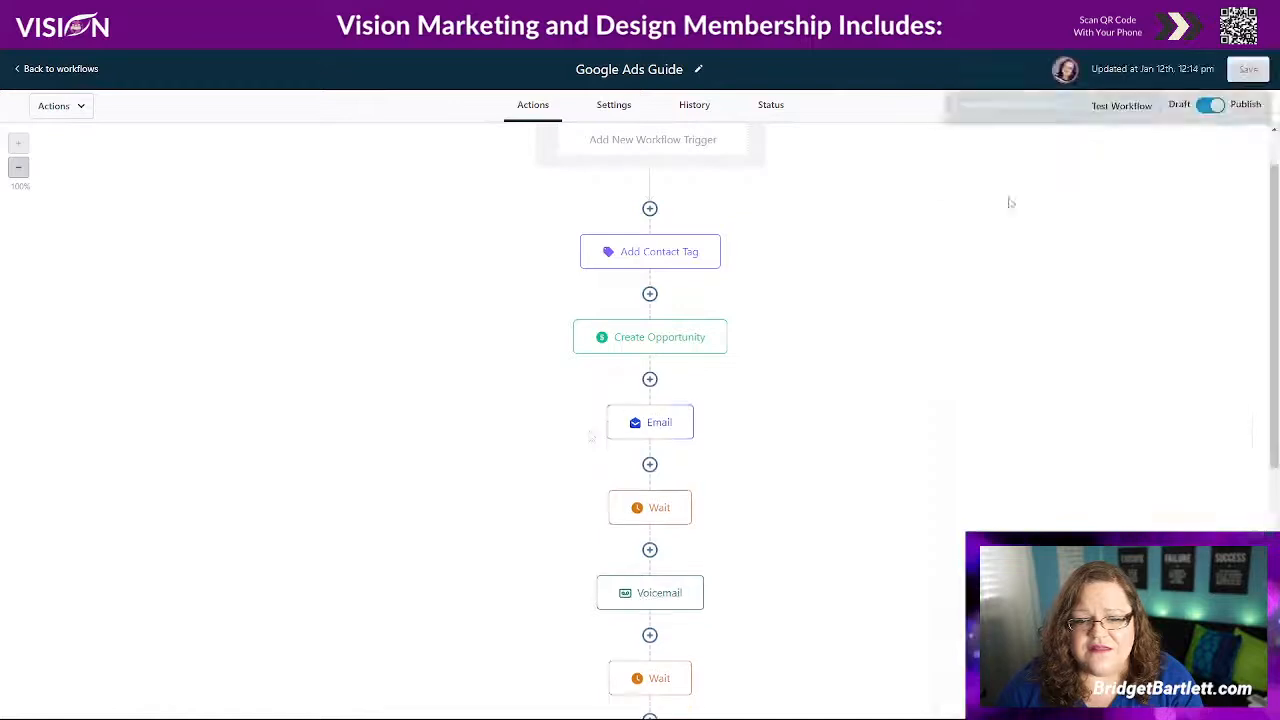
# Step: Open the first Email action, review its fields, and check the custom values available for the From Name
pyautogui.click(660, 422)
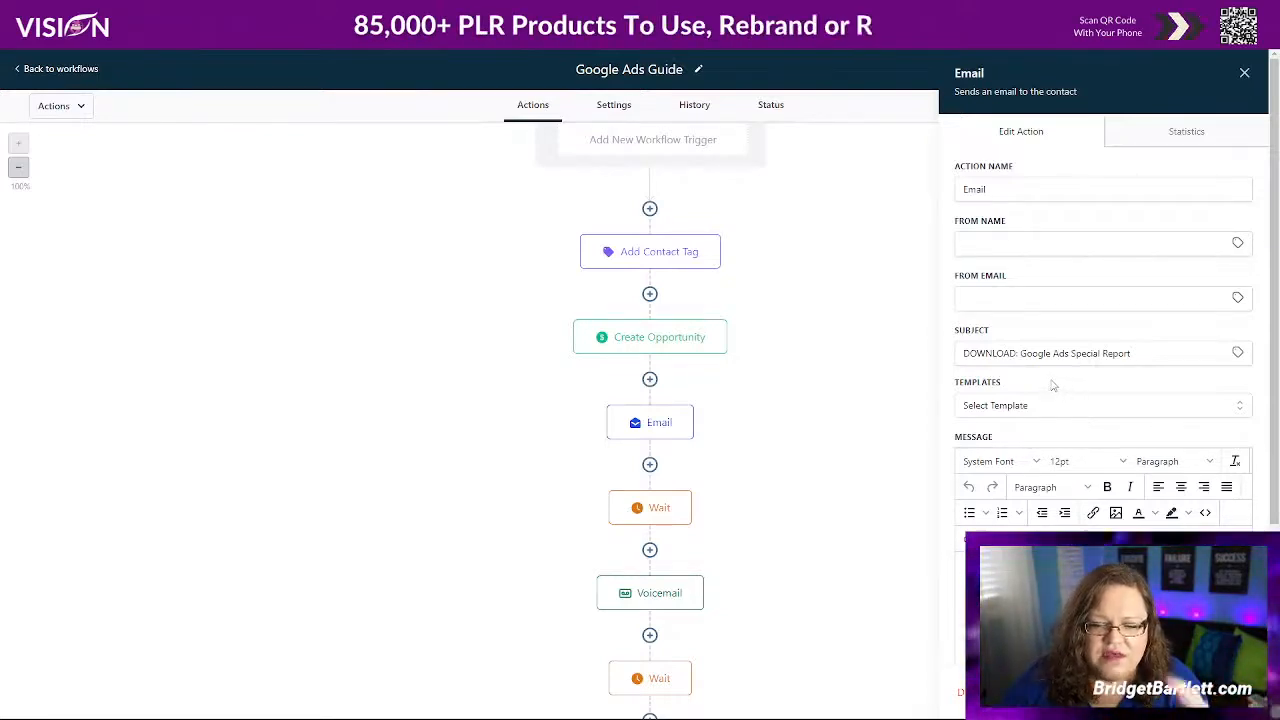
pyautogui.scroll(-1, 1053, 386)
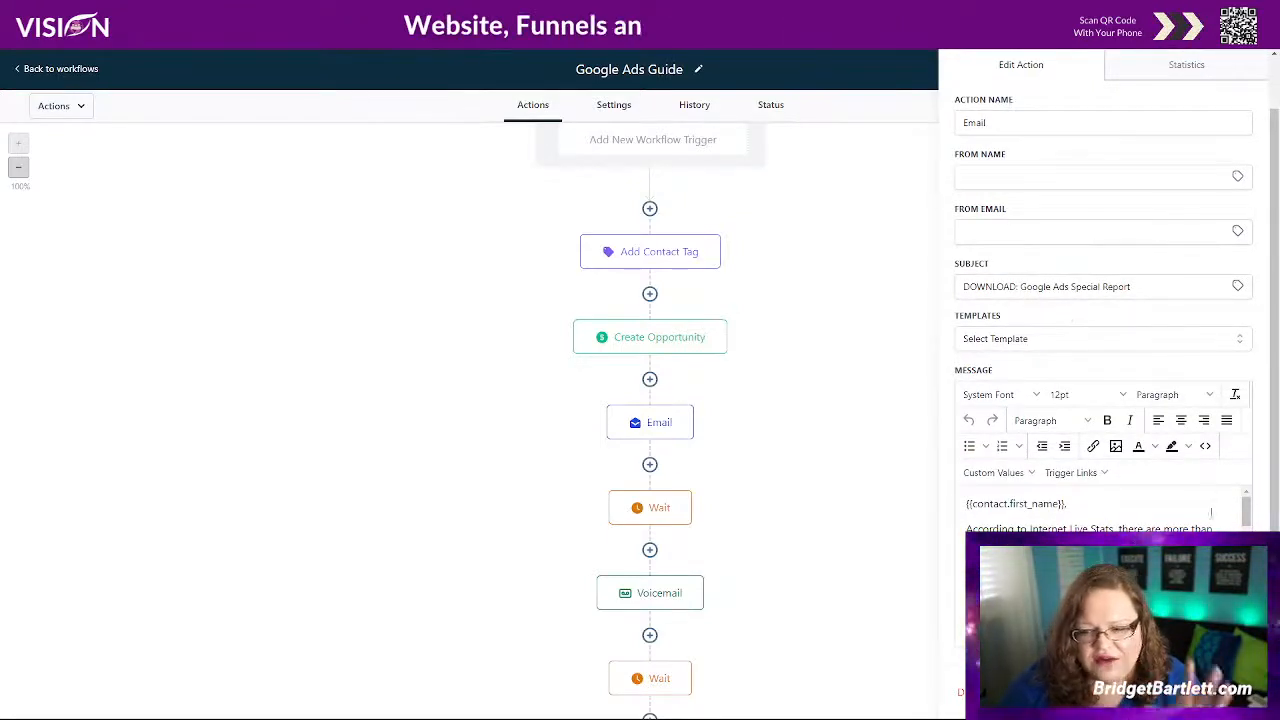
pyautogui.scroll(-3, 1123, 505)
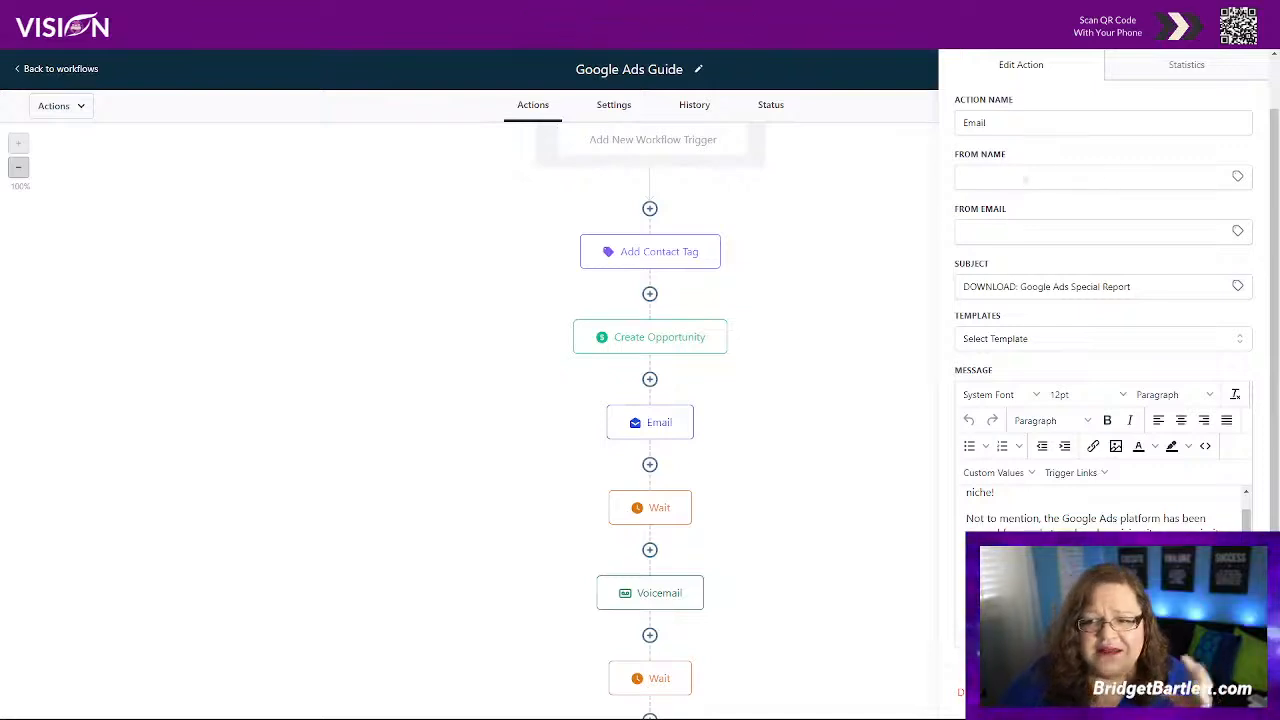
pyautogui.click(1237, 177)
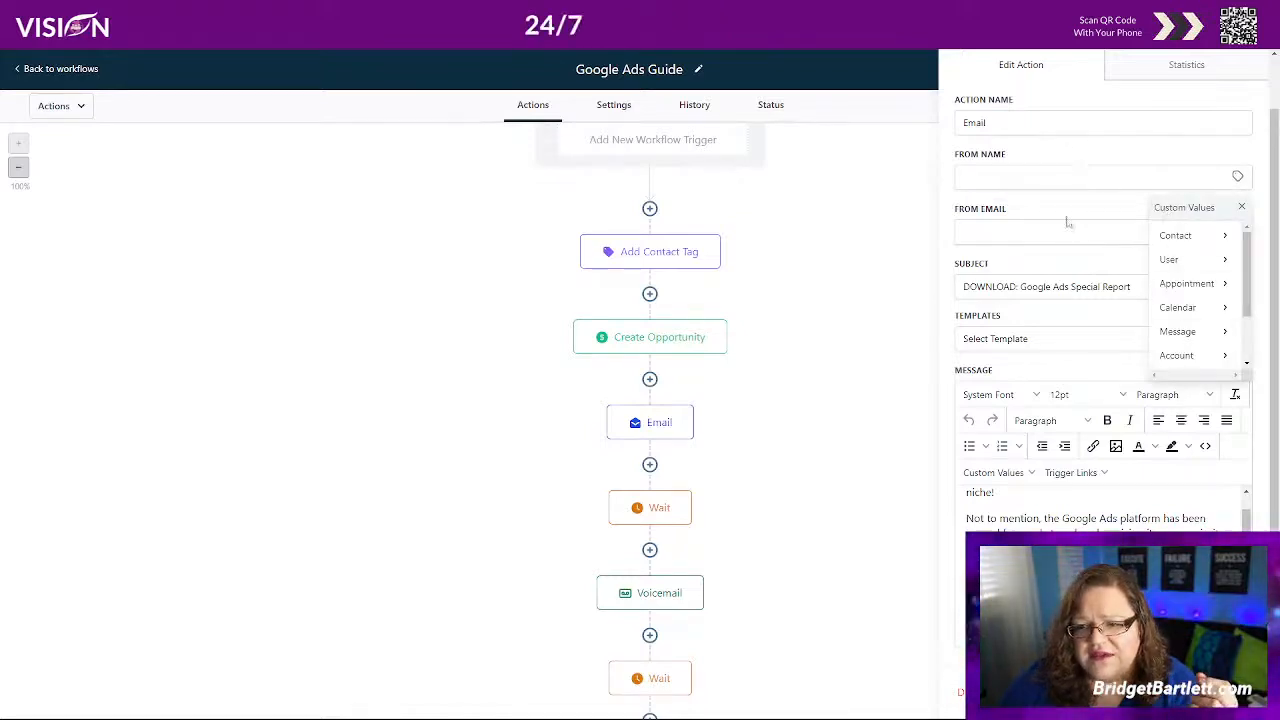
pyautogui.click(1240, 208)
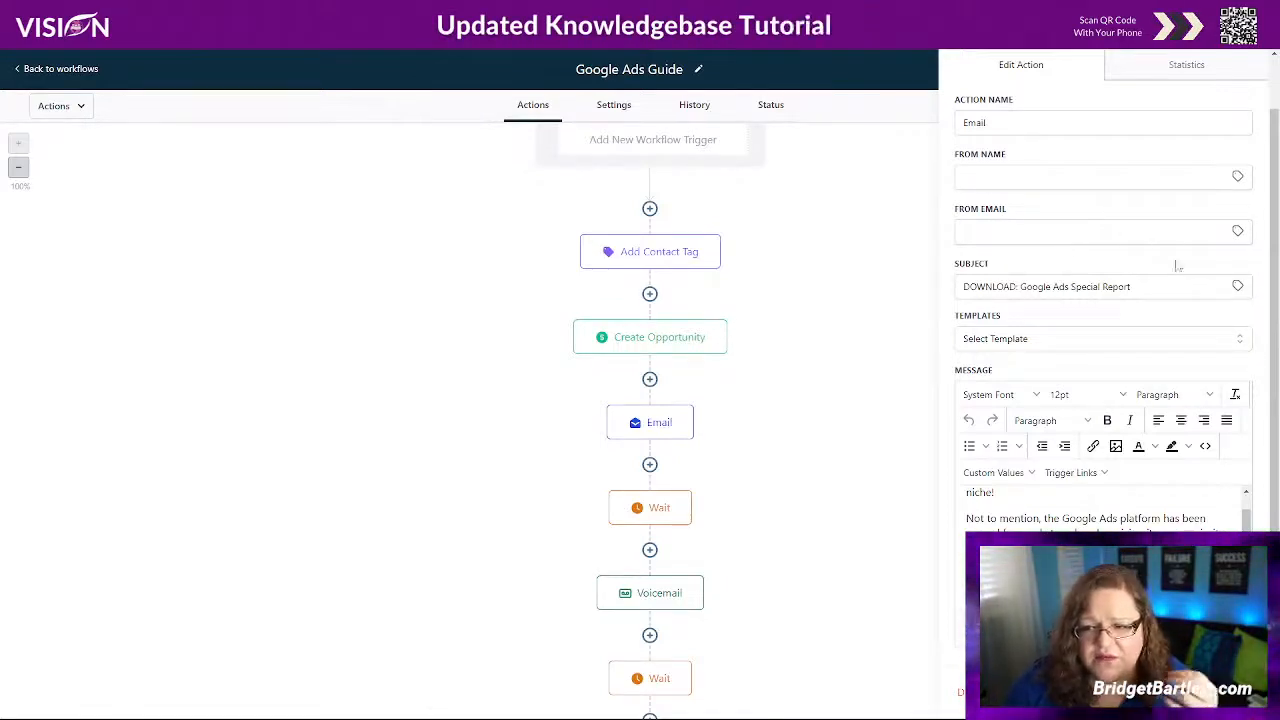
# Step: Highlight the email's subject line "DOWNLOAD: Google Ads Special Report" for review, leaving its text unedited
pyautogui.scroll(-1, 1180, 285)
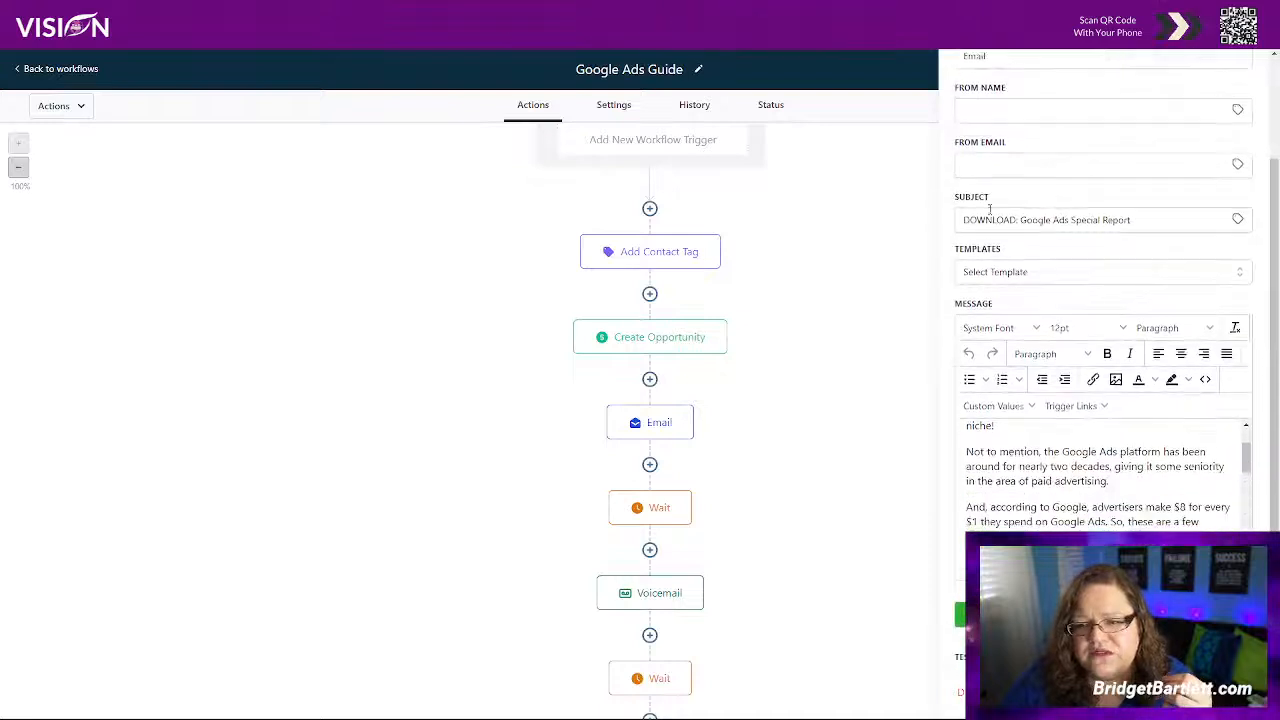
pyautogui.click(1122, 222)
pyautogui.moveTo(1131, 222); pyautogui.dragTo(962, 222)
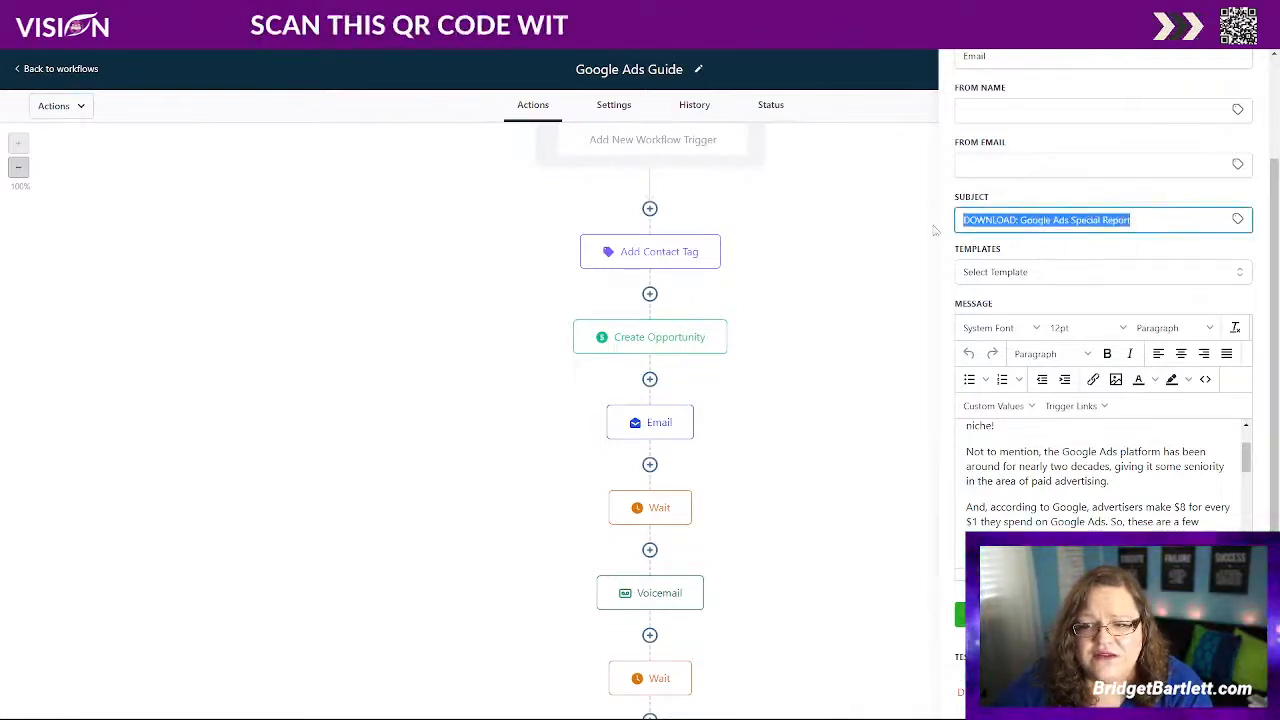
pyautogui.click(1080, 197)
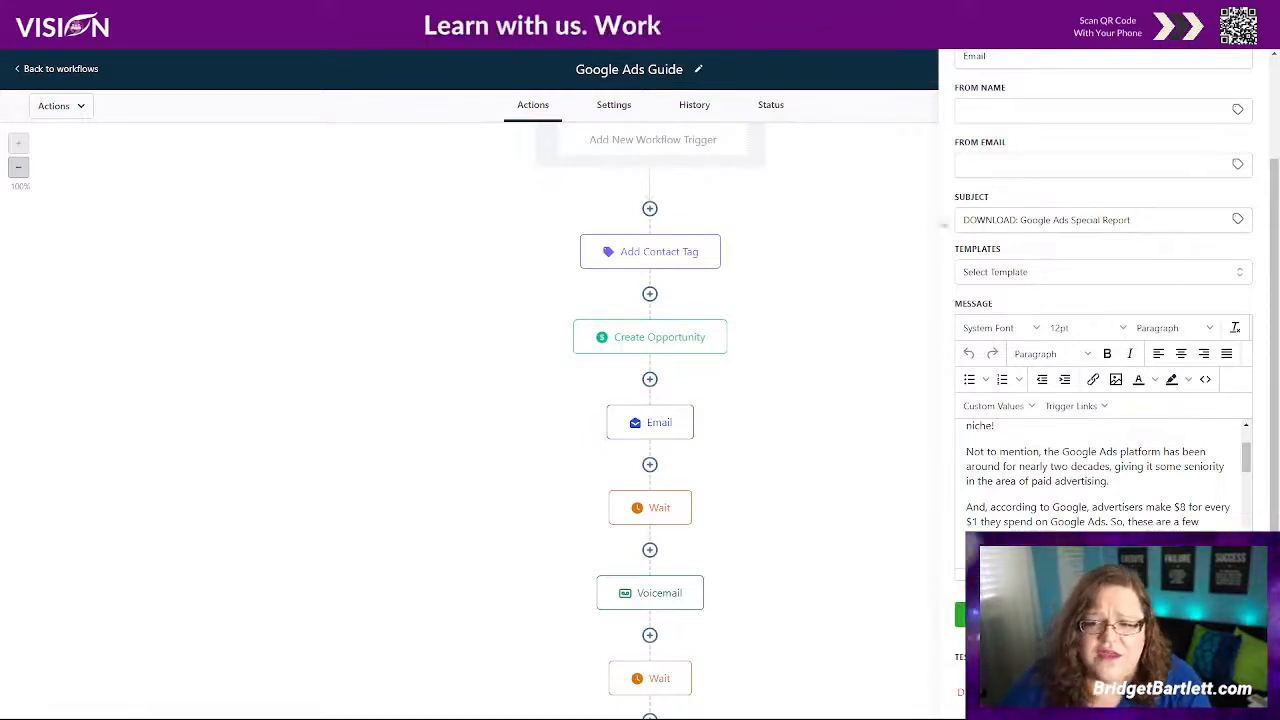
pyautogui.moveTo(1156, 228); pyautogui.dragTo(930, 222)
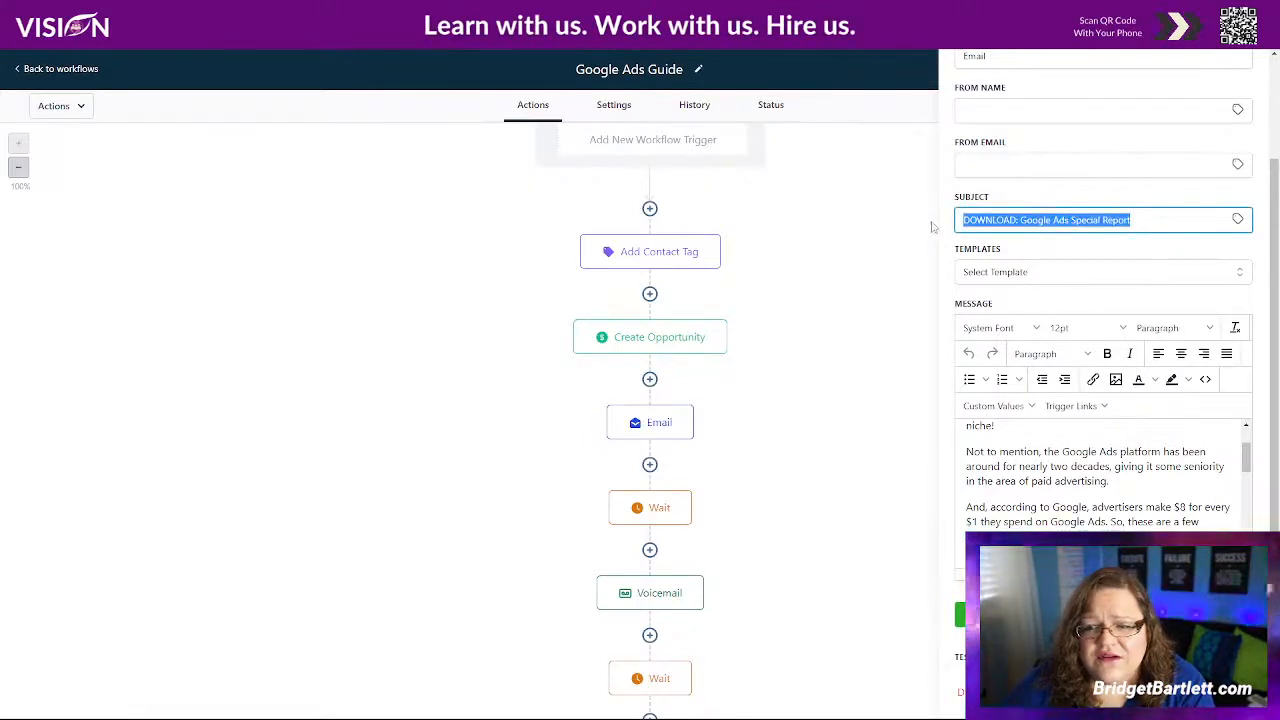
pyautogui.click(1001, 243)
# Step: Examine the Contact custom values that can be inserted in the email message, and close the list without choosing one
pyautogui.scroll(-1, 1006, 263)
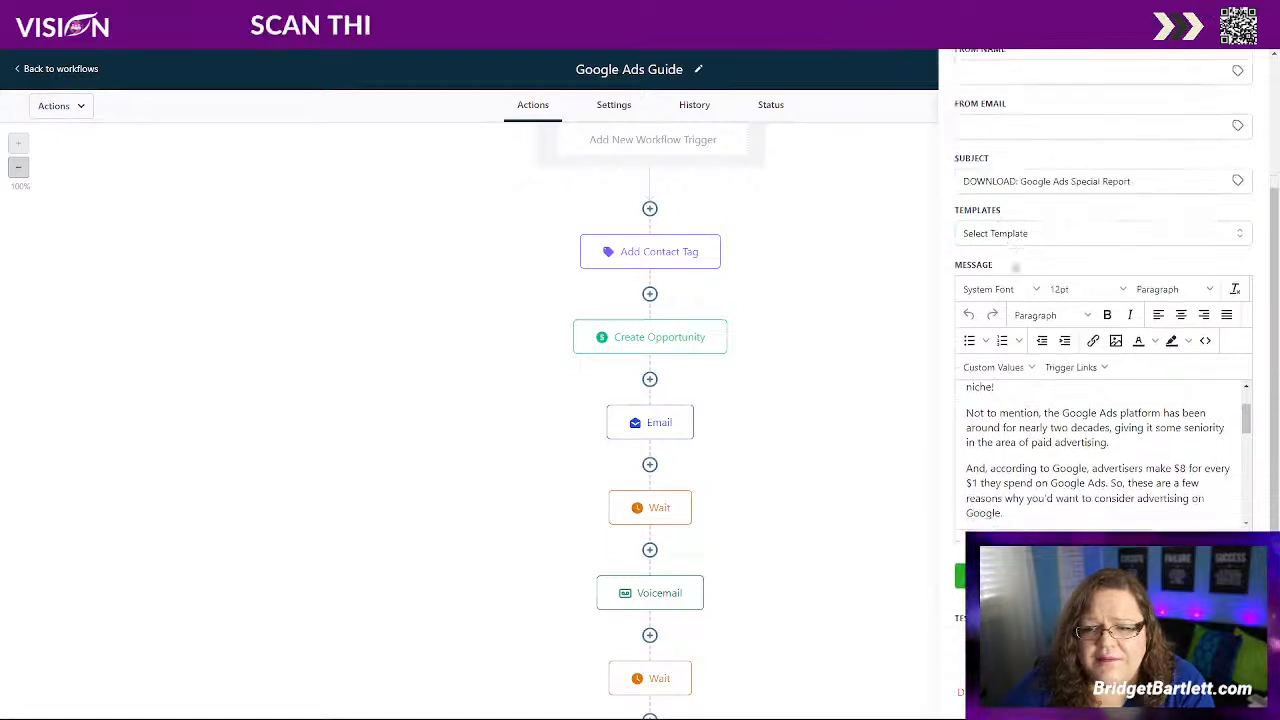
pyautogui.scroll(5, 1012, 410)
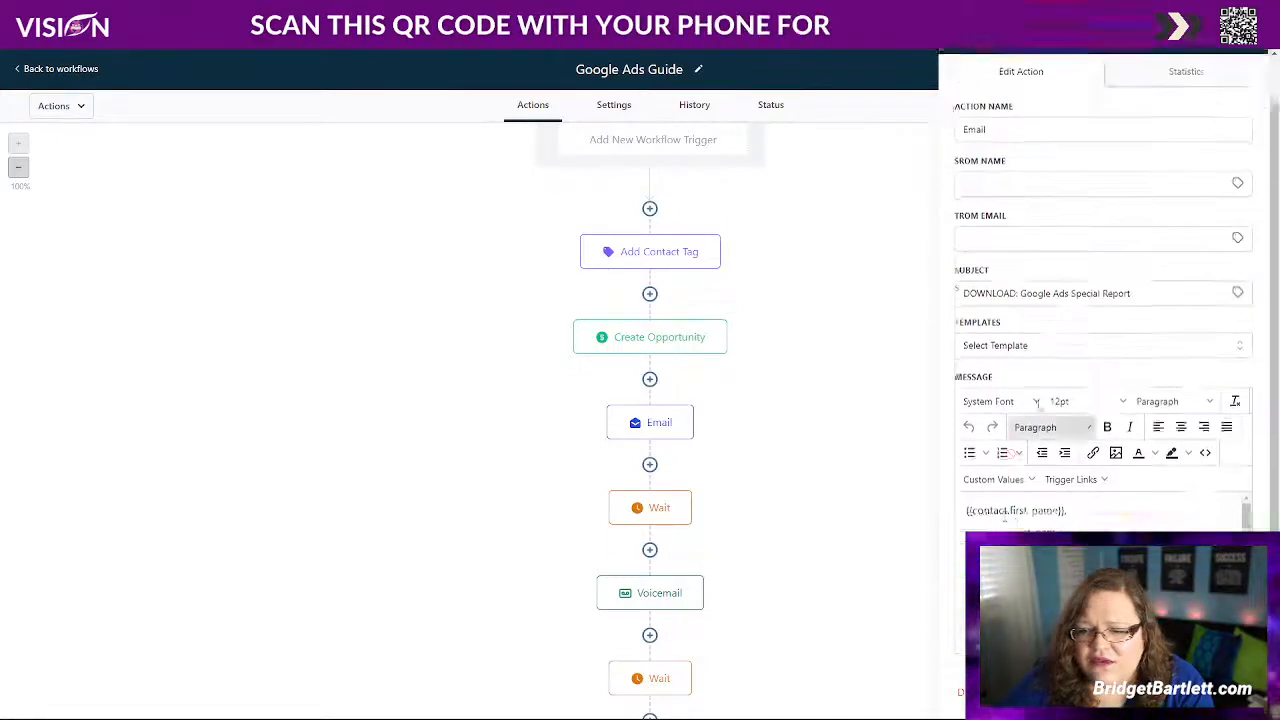
pyautogui.scroll(-1, 1265, 510)
pyautogui.scroll(-1, 1265, 510)
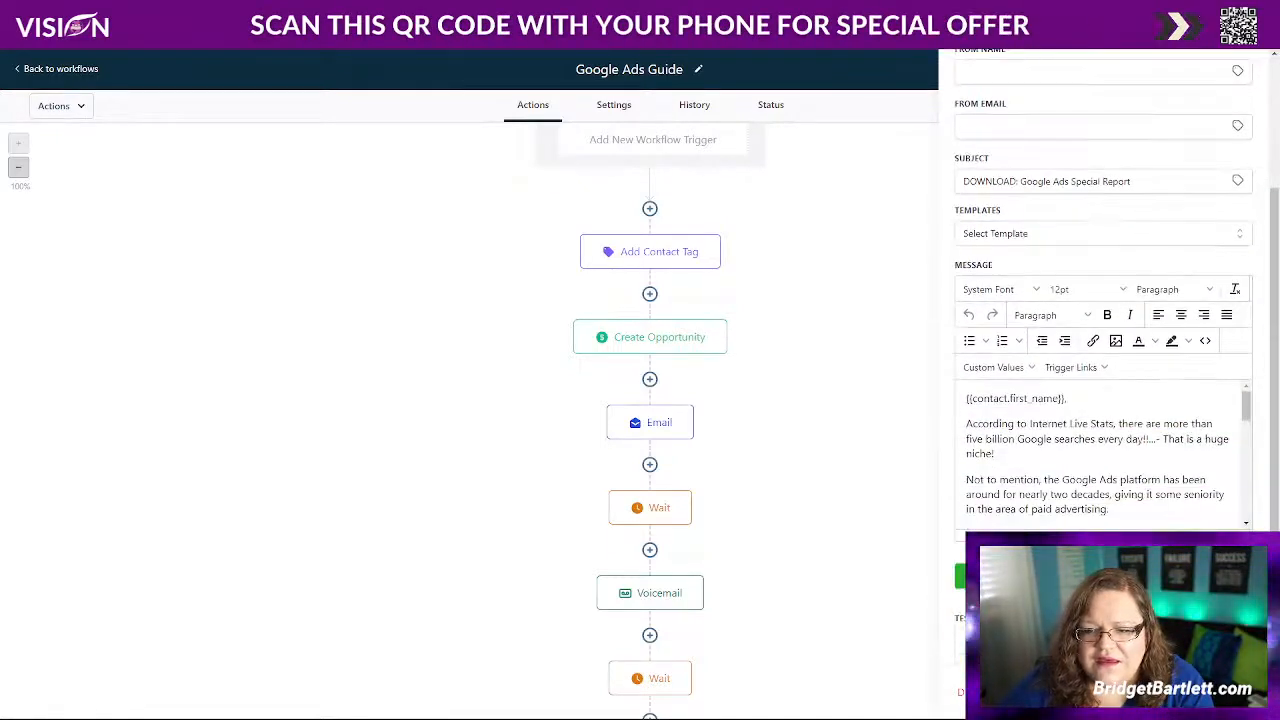
pyautogui.click(993, 367)
pyautogui.moveTo(1000, 392)
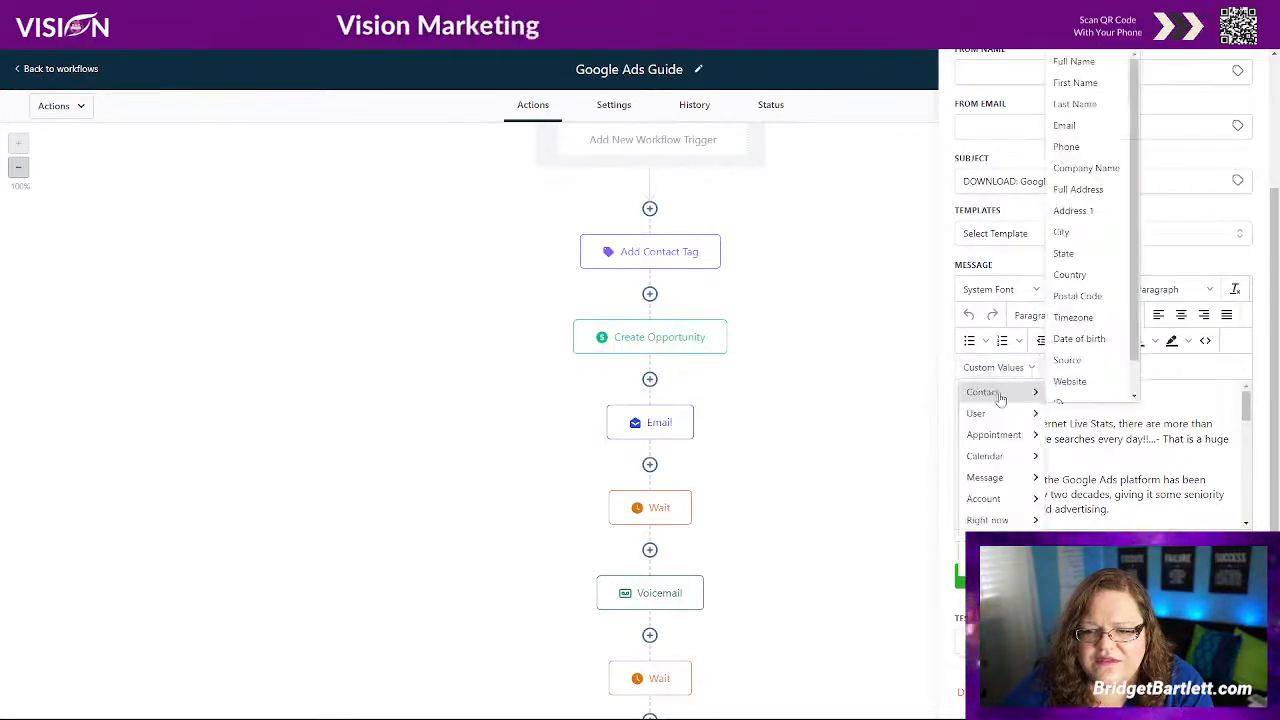
pyautogui.click(1177, 394)
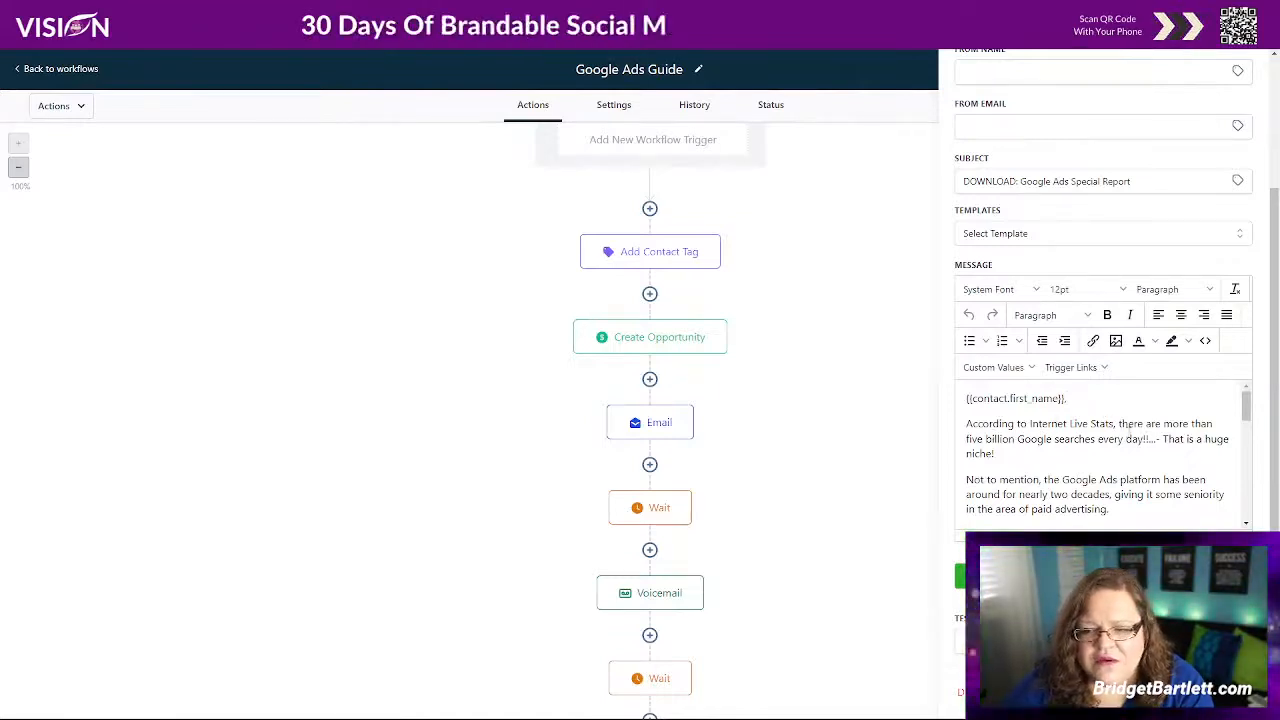
# Step: Read the email message from the greeting through the report download links to the discovery call link, and leave the Email action
pyautogui.scroll(-3, 1105, 437)
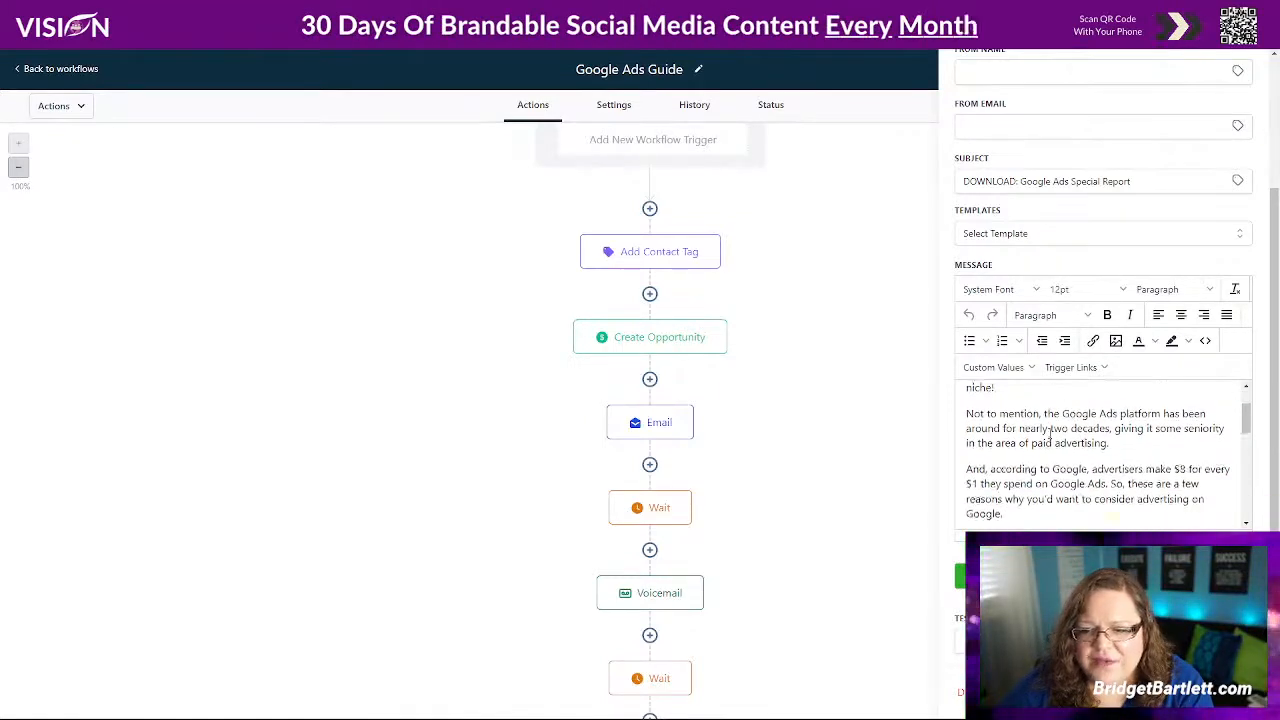
pyautogui.scroll(3, 1090, 442)
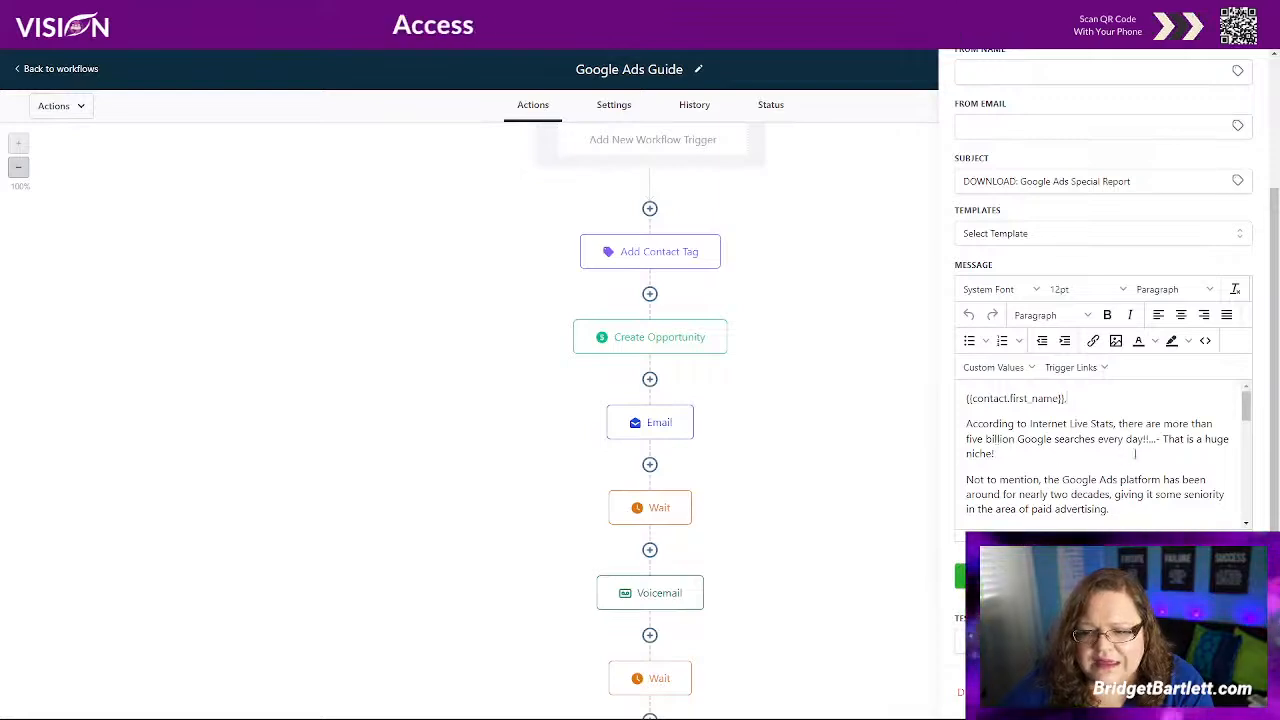
pyautogui.moveTo(1247, 416); pyautogui.dragTo(1251, 431)
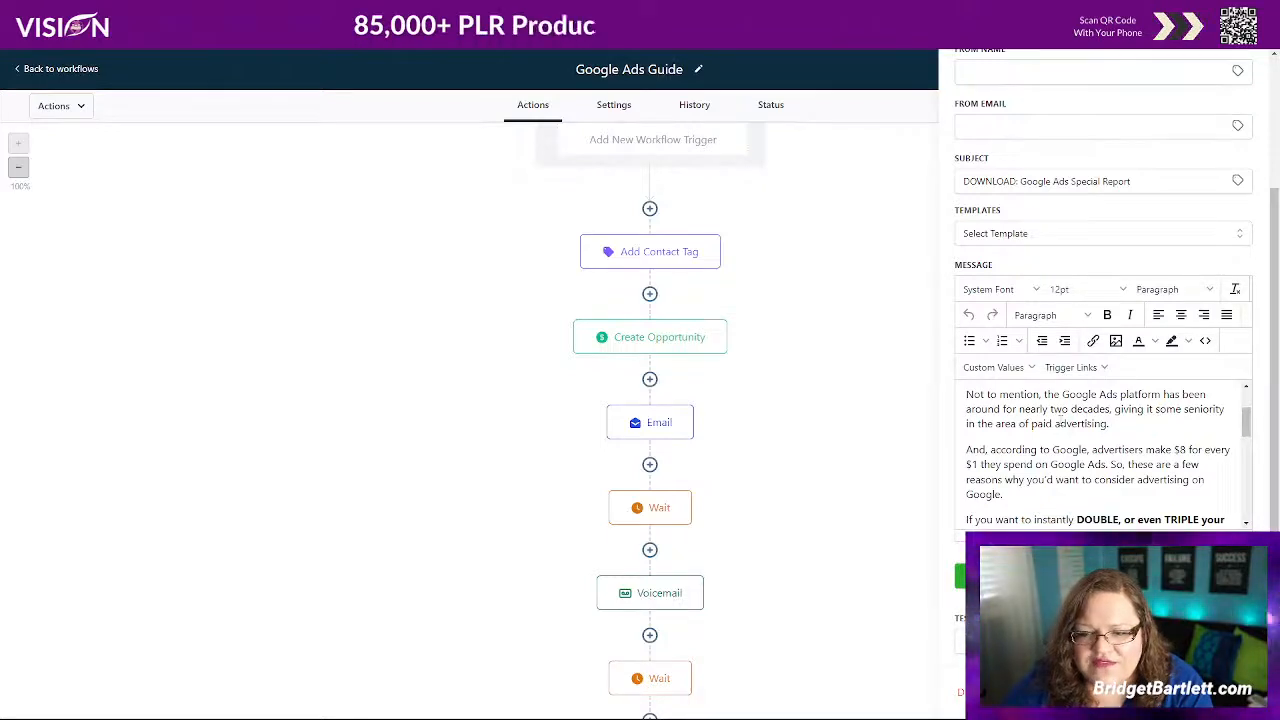
pyautogui.scroll(-1, 1058, 418)
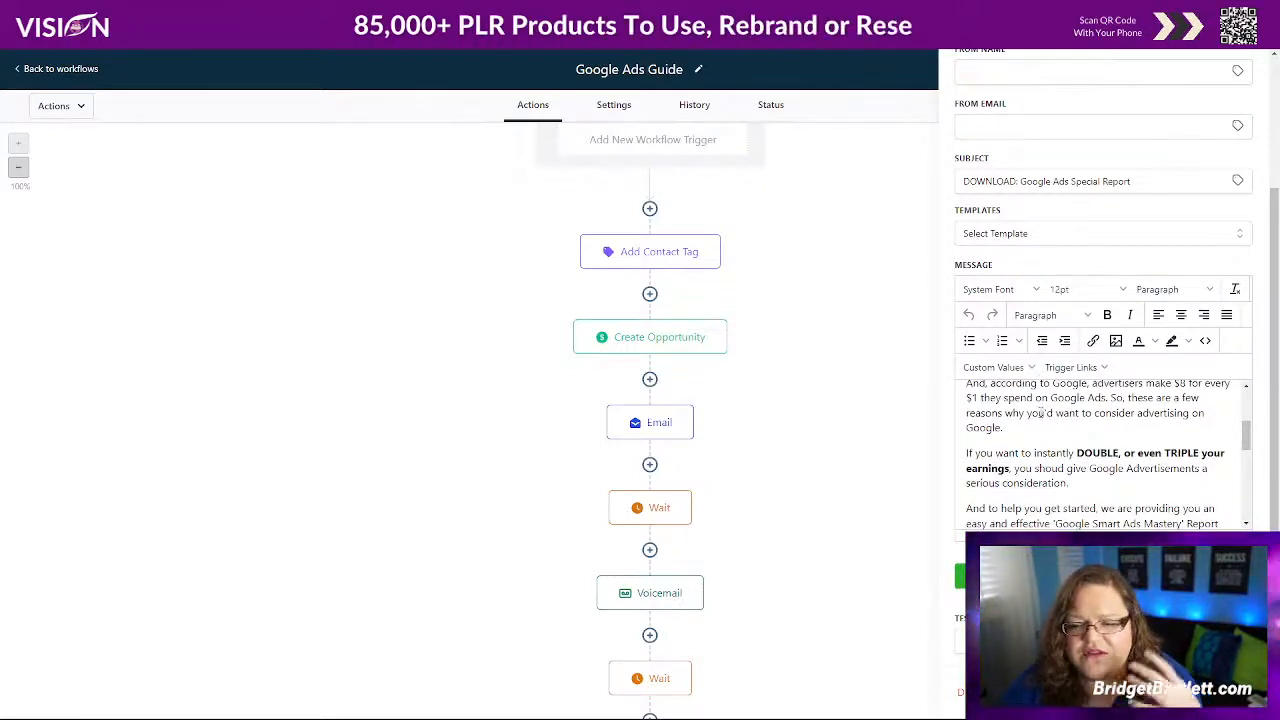
pyautogui.scroll(-2, 1040, 412)
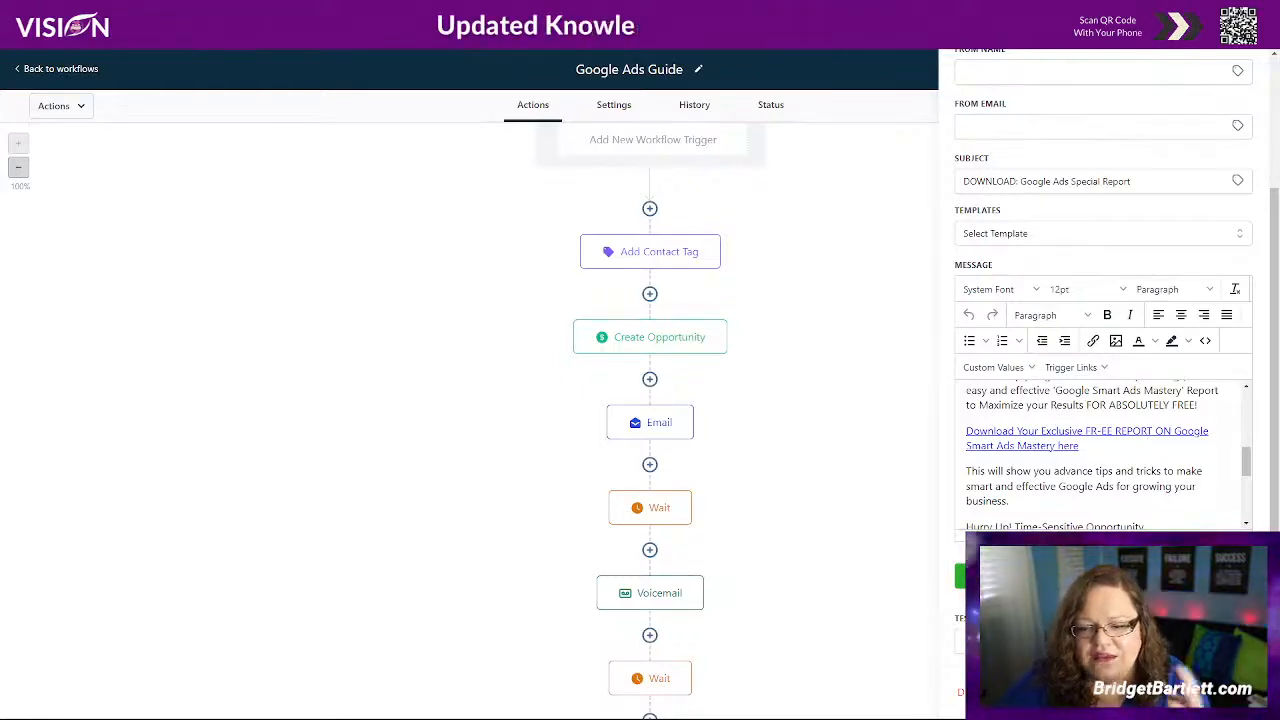
pyautogui.scroll(-2, 1103, 446)
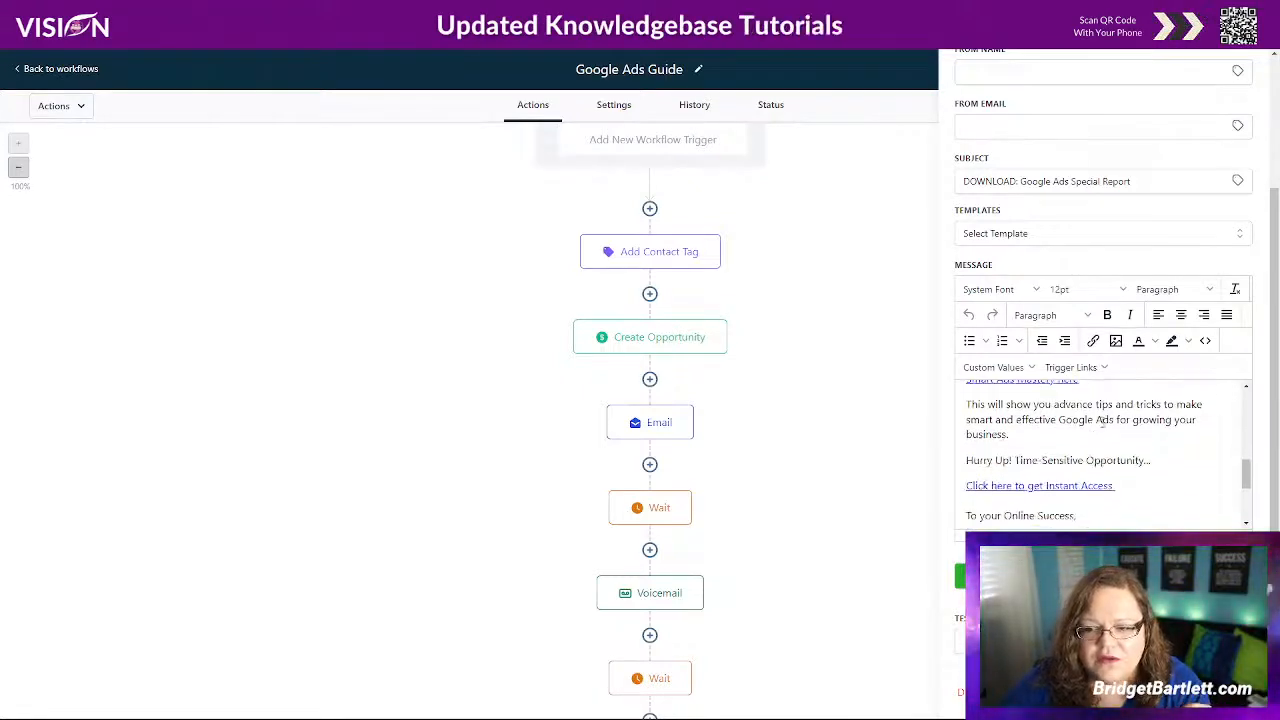
pyautogui.scroll(2, 1103, 446)
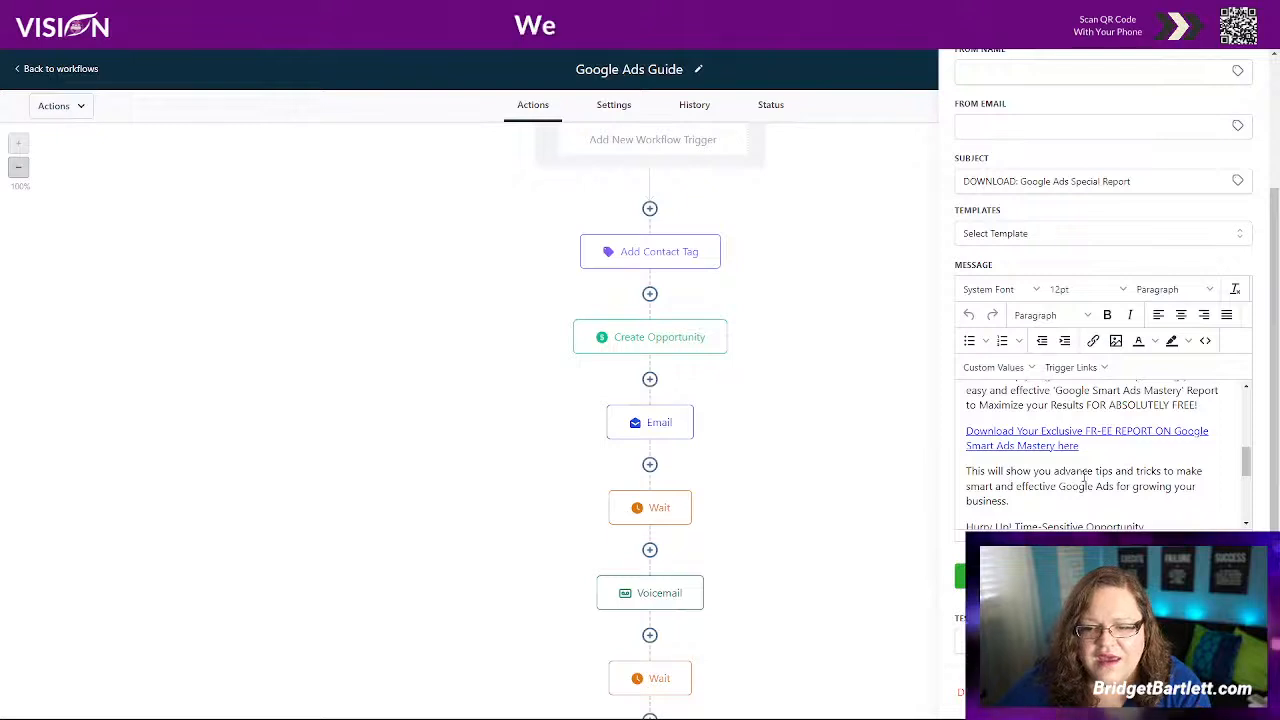
pyautogui.scroll(-2, 1041, 470)
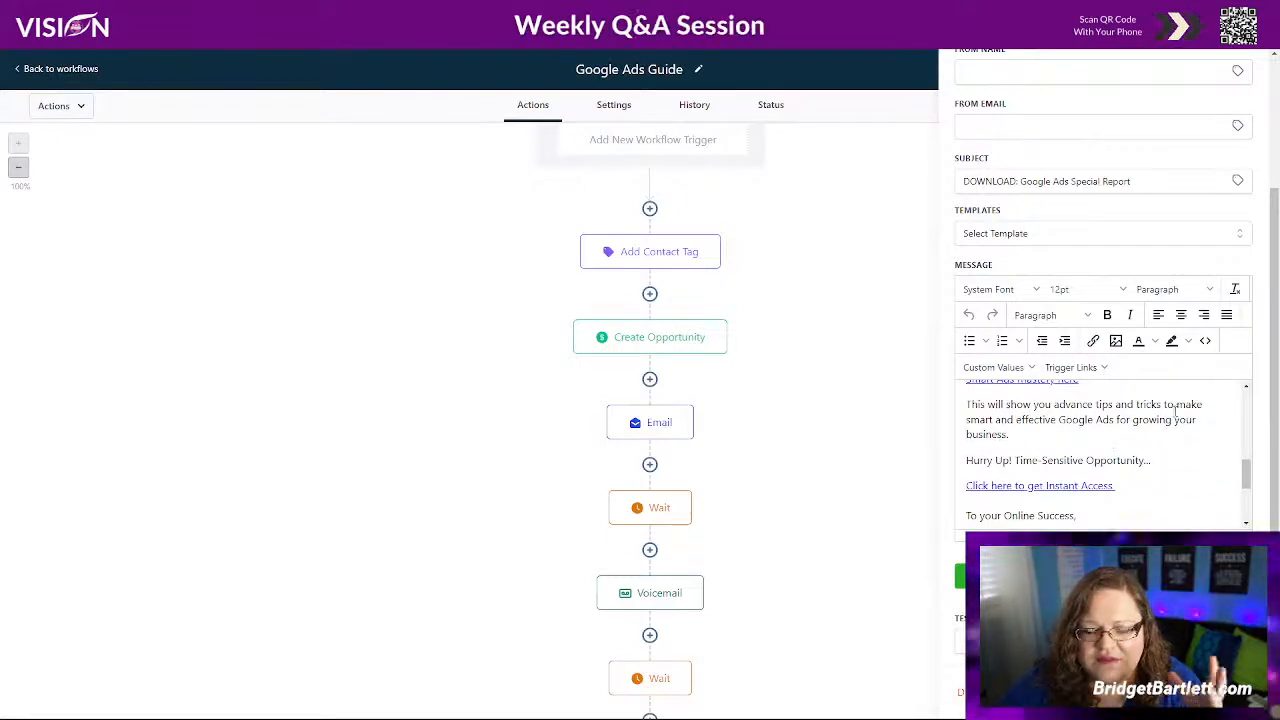
pyautogui.scroll(-1, 1150, 440)
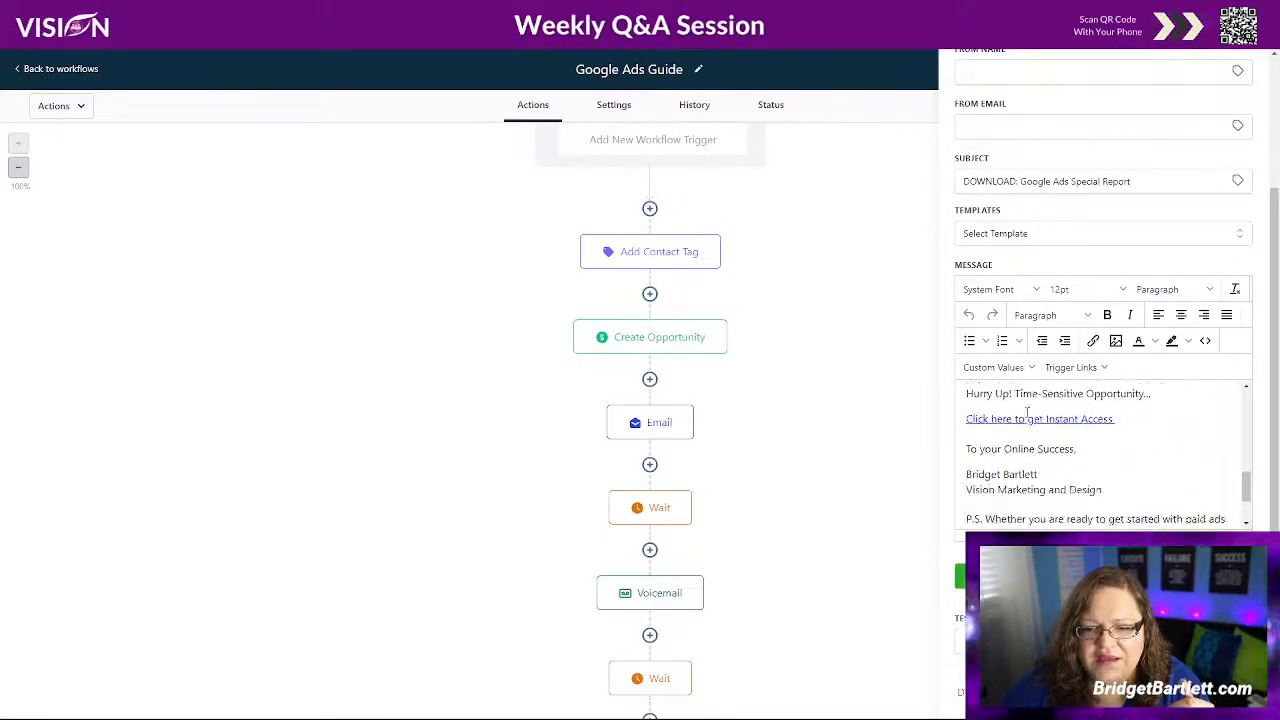
pyautogui.scroll(-2, 1137, 420)
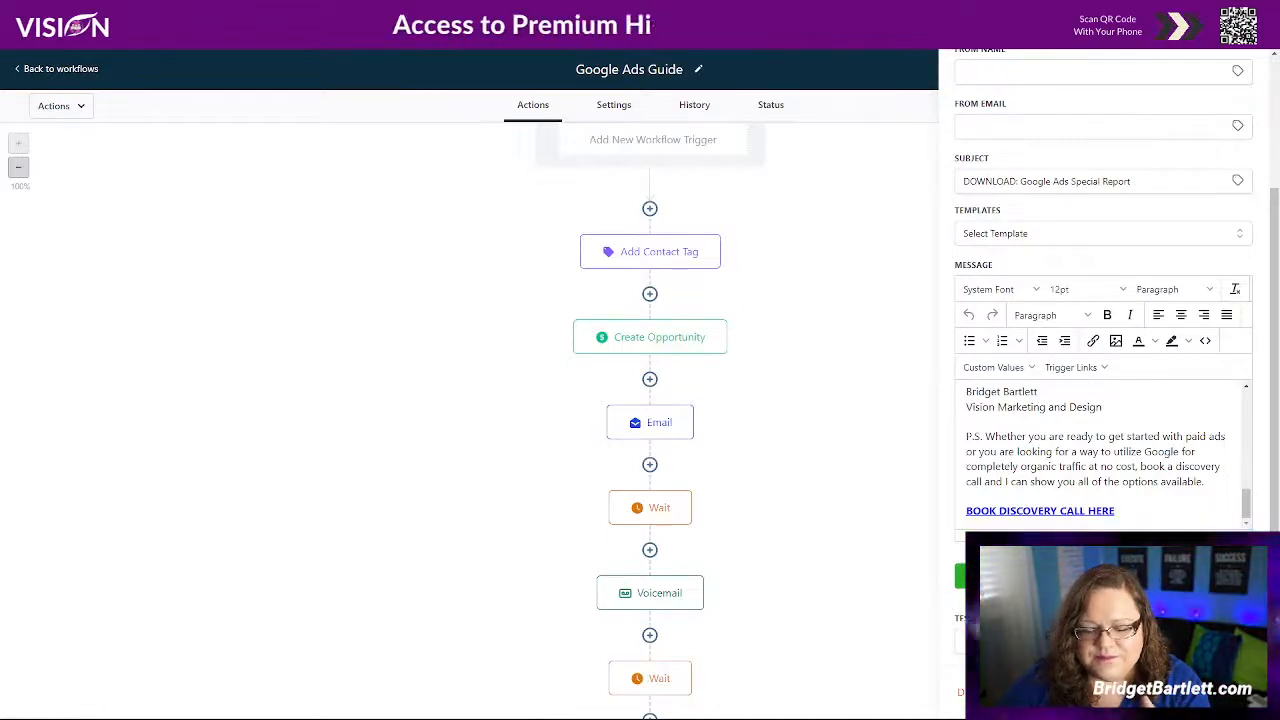
pyautogui.click(1119, 692)
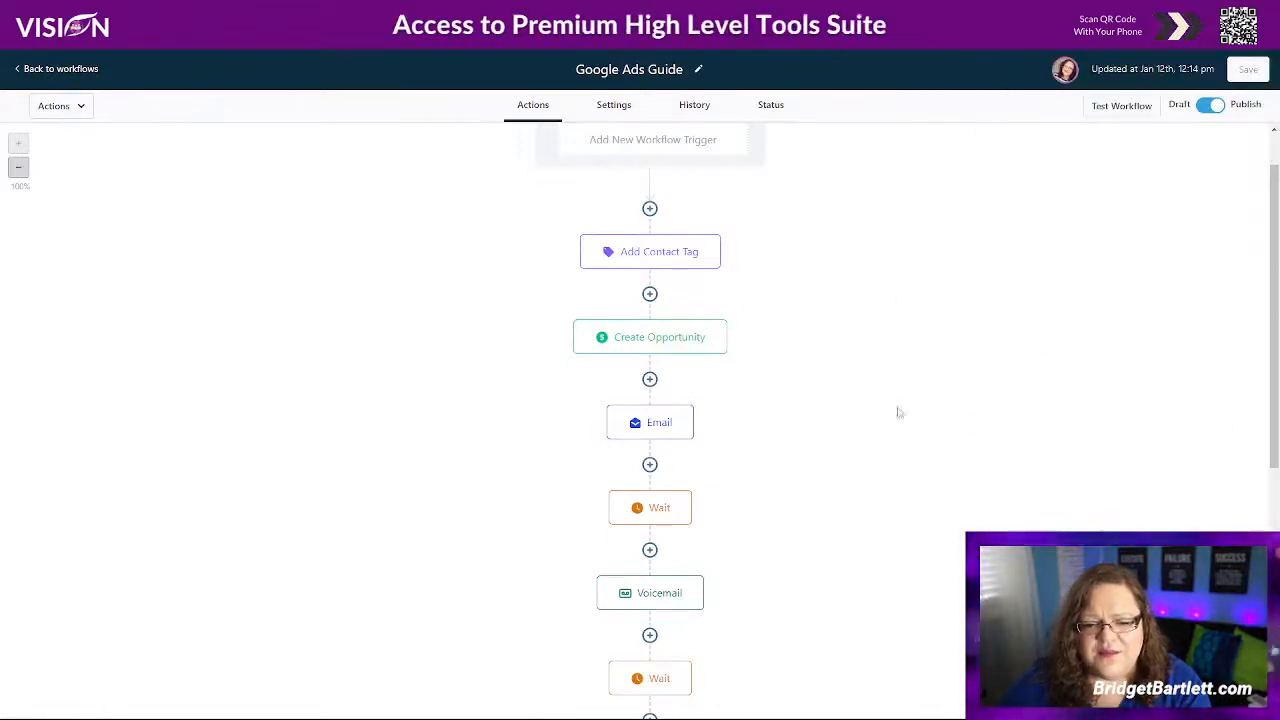
pyautogui.scroll(-2, 840, 458)
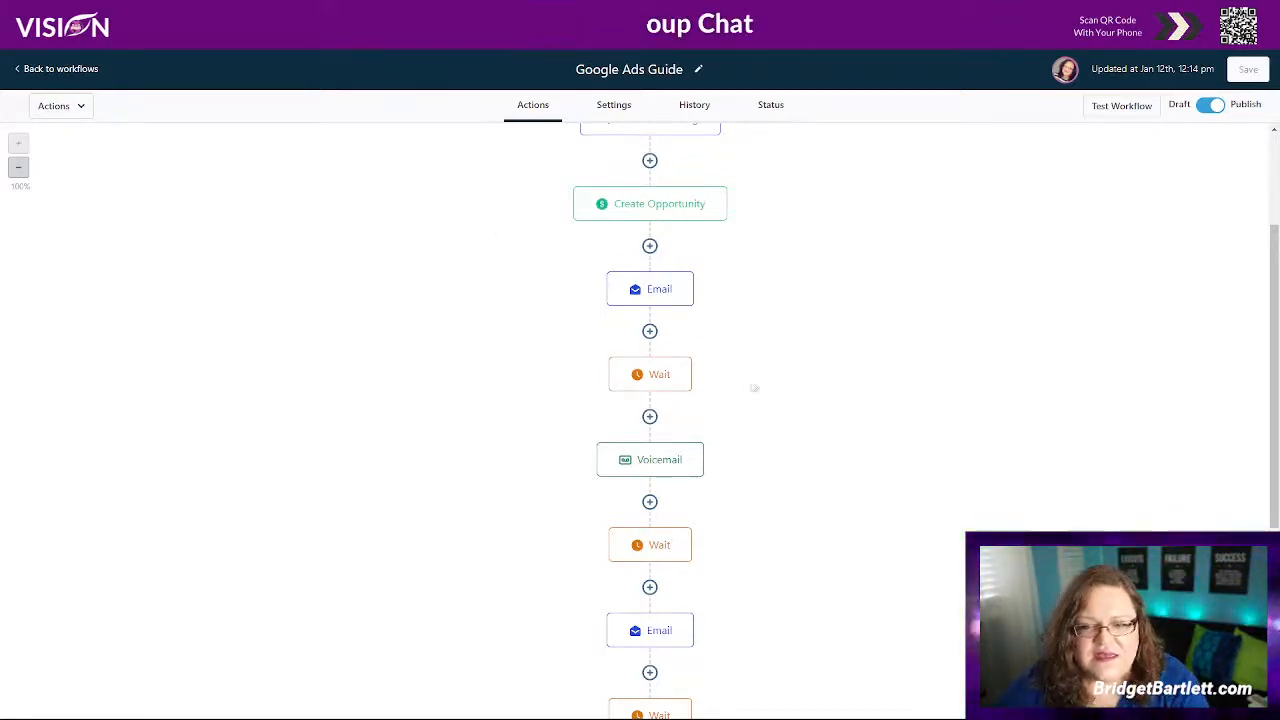
# Step: Open the Wait action that follows the first Email, examine its wait-for options, and close it without changing the time delay
pyautogui.click(669, 376)
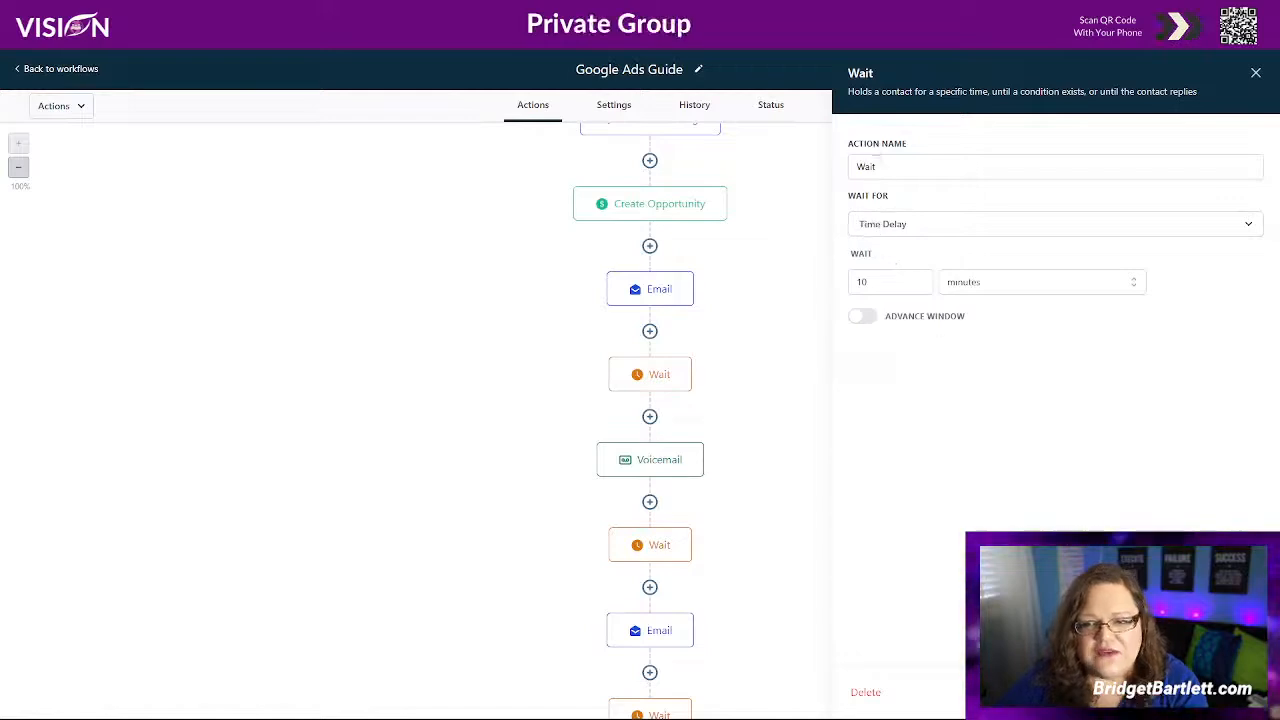
pyautogui.click(917, 230)
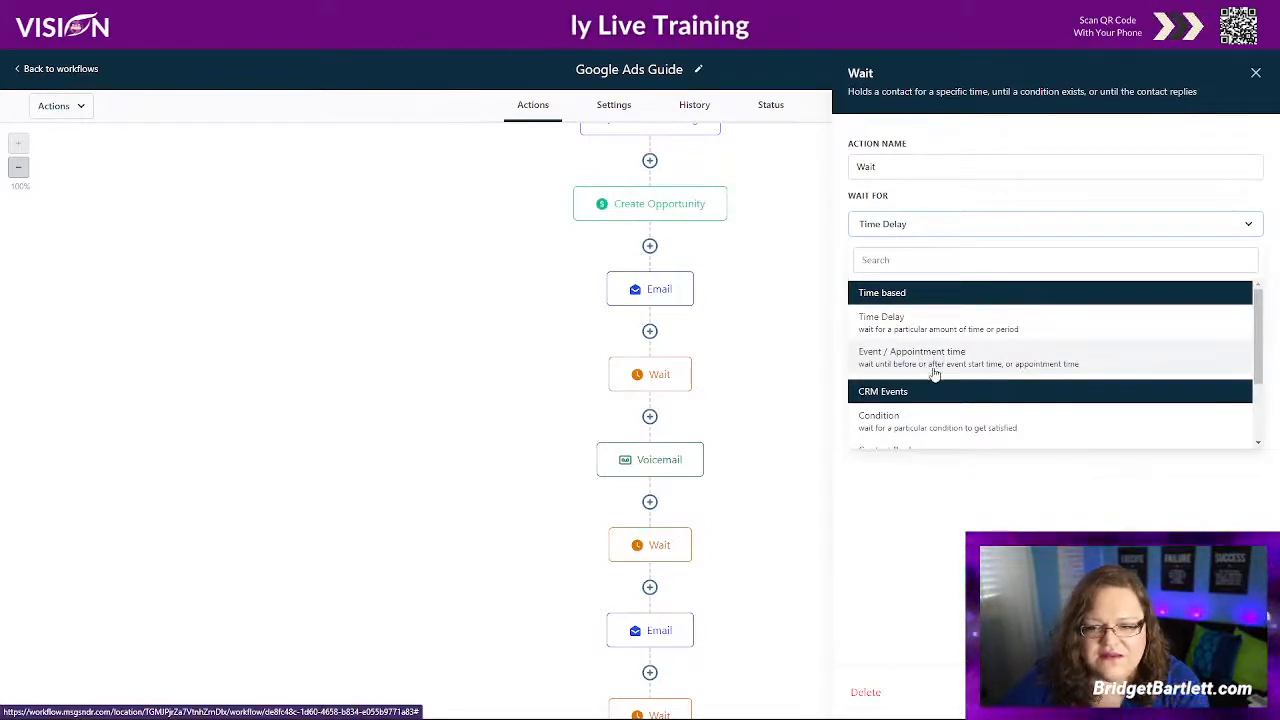
pyautogui.scroll(-3, 934, 366)
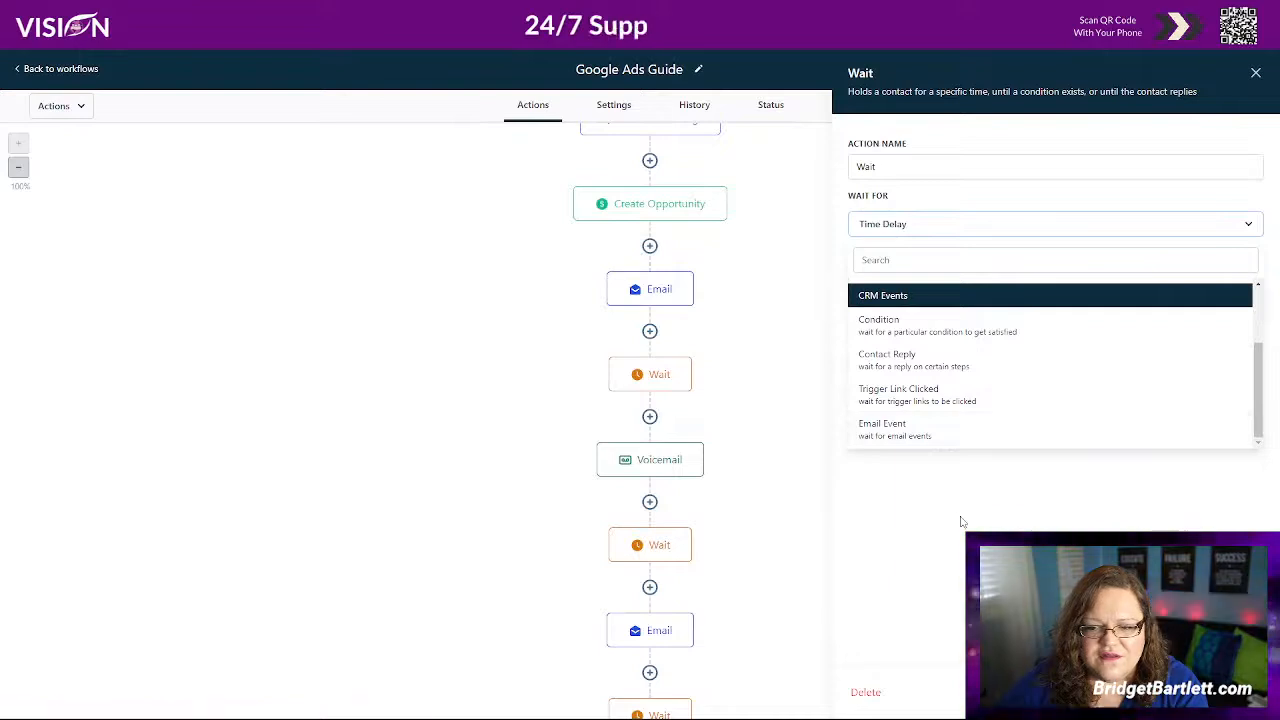
pyautogui.click(893, 226)
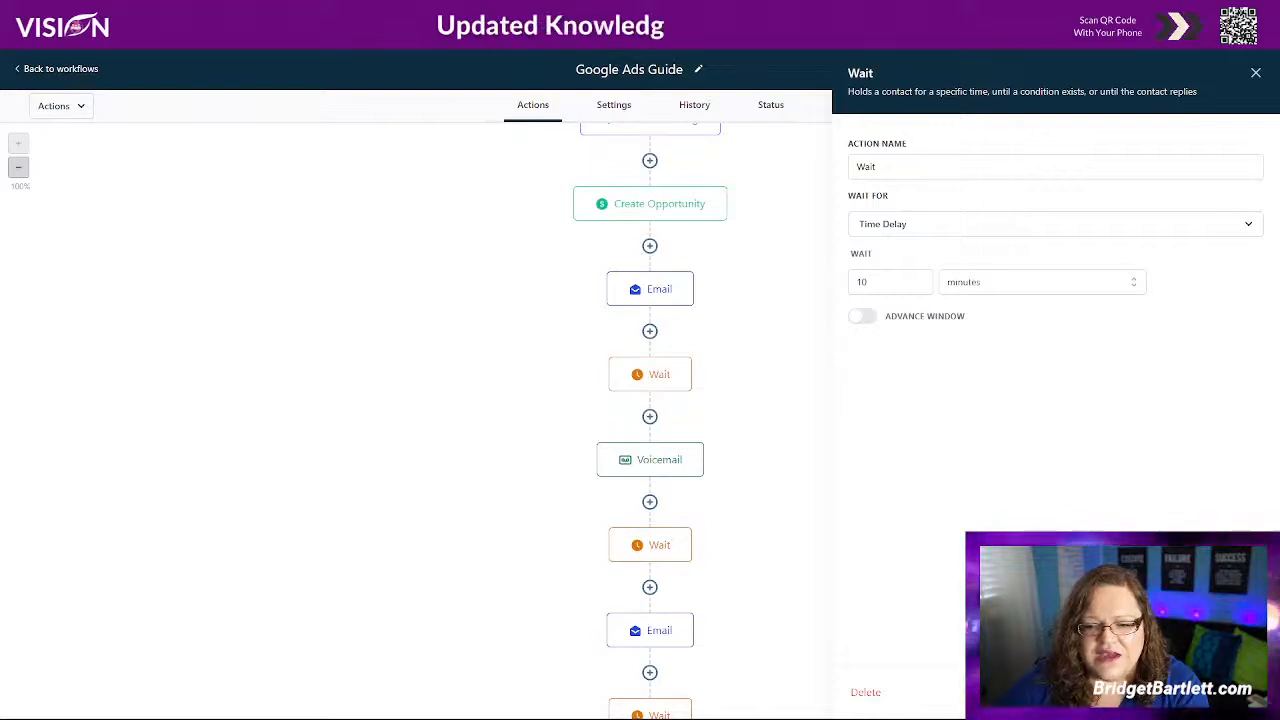
pyautogui.click(752, 491)
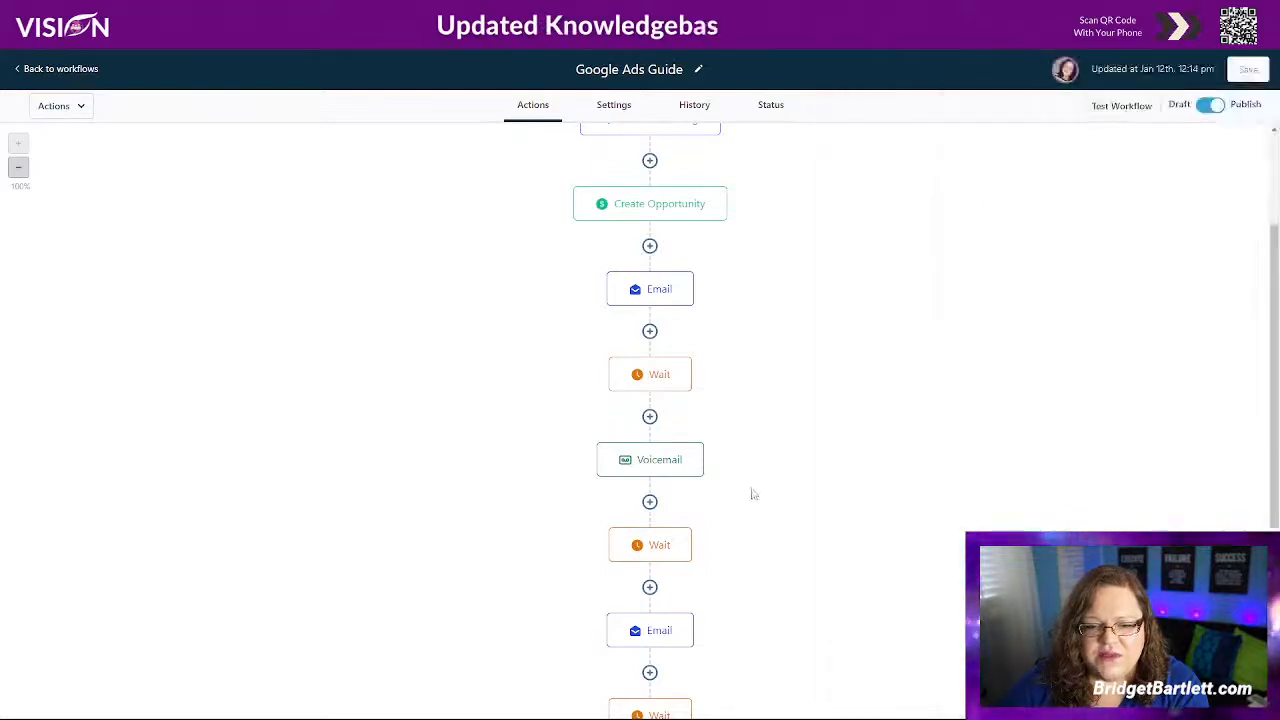
# Step: Open the Voicemail action, play its attached recording "Google Ads Mastery Voicemail.mp3", and close the action
pyautogui.click(656, 461)
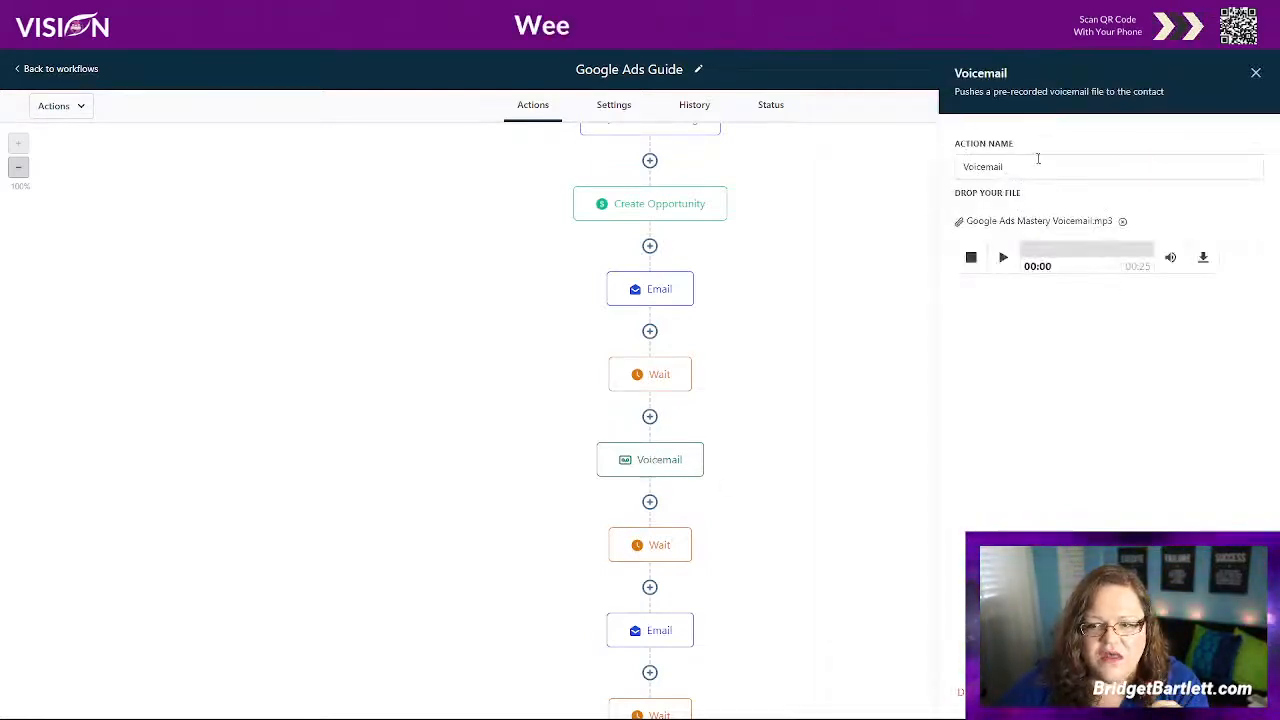
pyautogui.click(1003, 257)
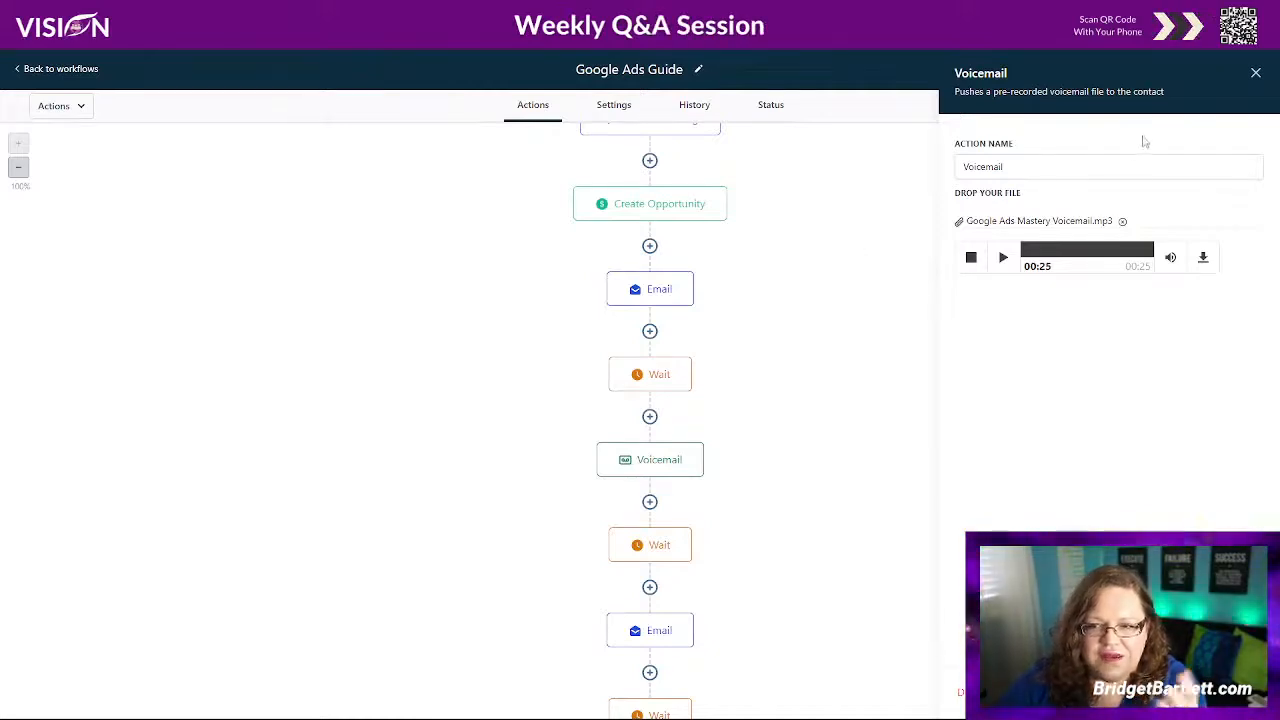
pyautogui.click(1255, 76)
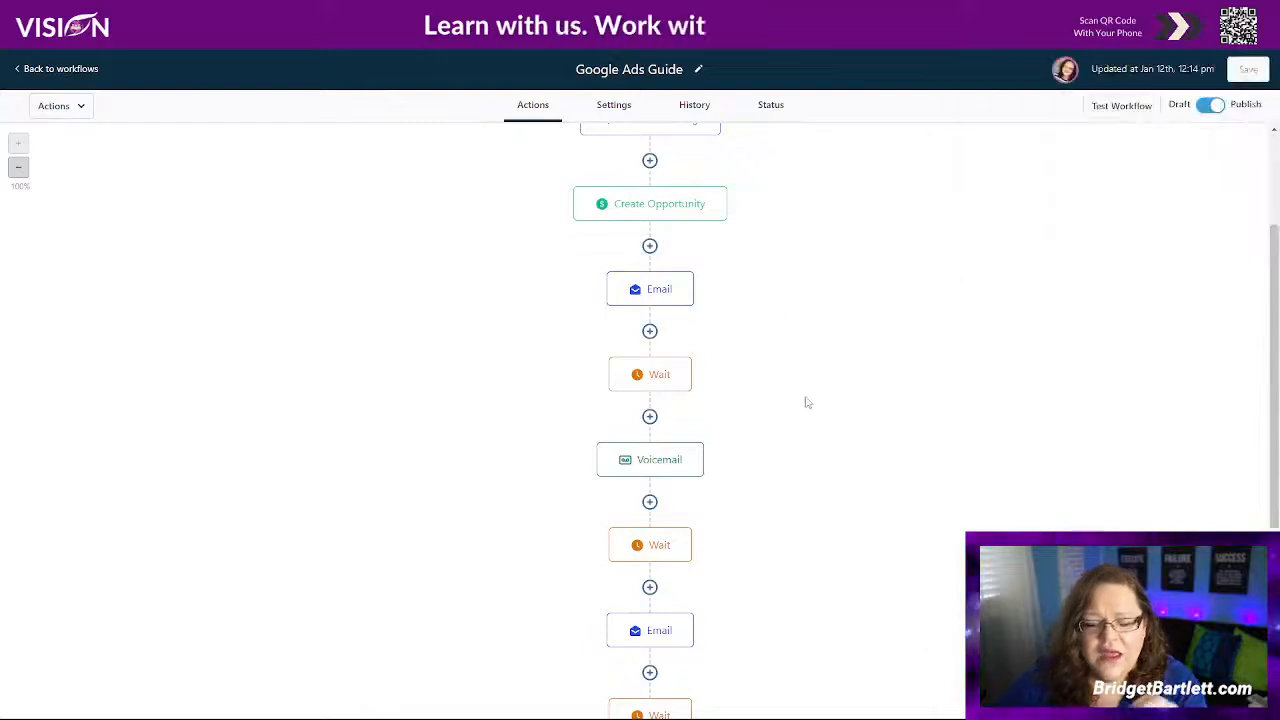
# Step: Go over the workflow sequence from its trigger and check the delays of the Wait actions before and after the Voicemail
pyautogui.scroll(2, 803, 401)
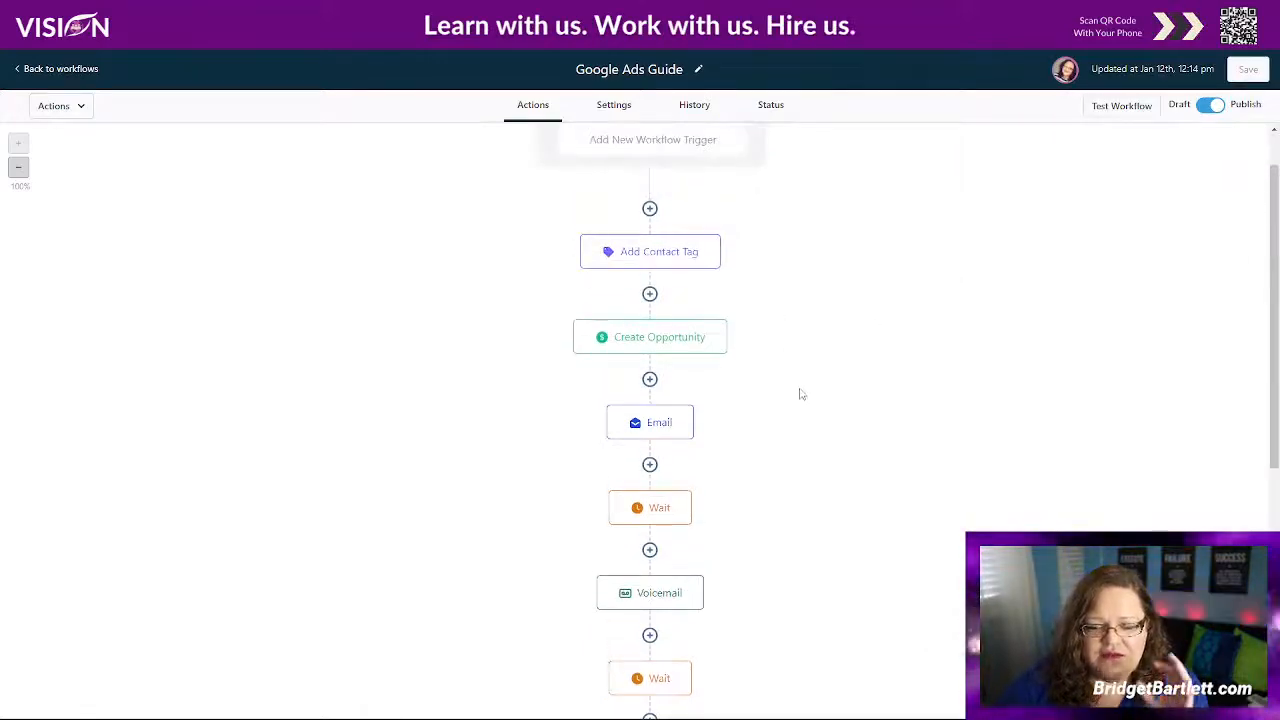
pyautogui.scroll(1, 802, 396)
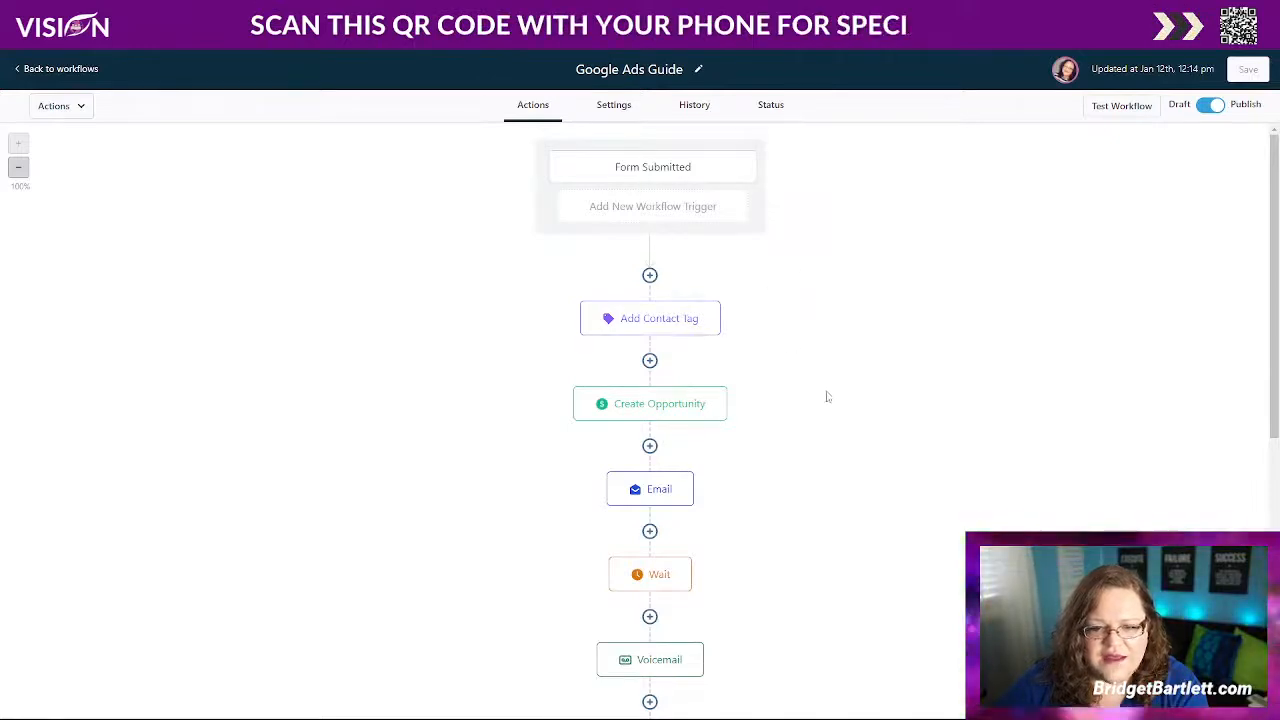
pyautogui.scroll(-2, 827, 397)
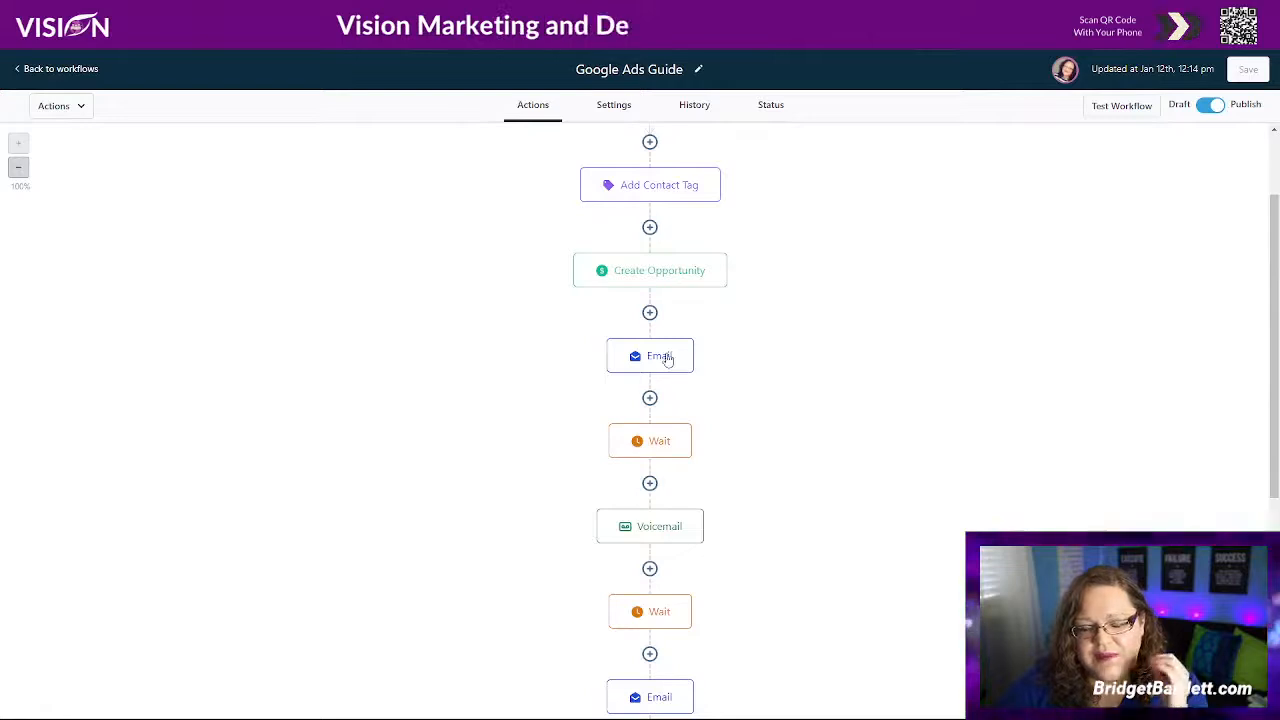
pyautogui.scroll(-1, 757, 430)
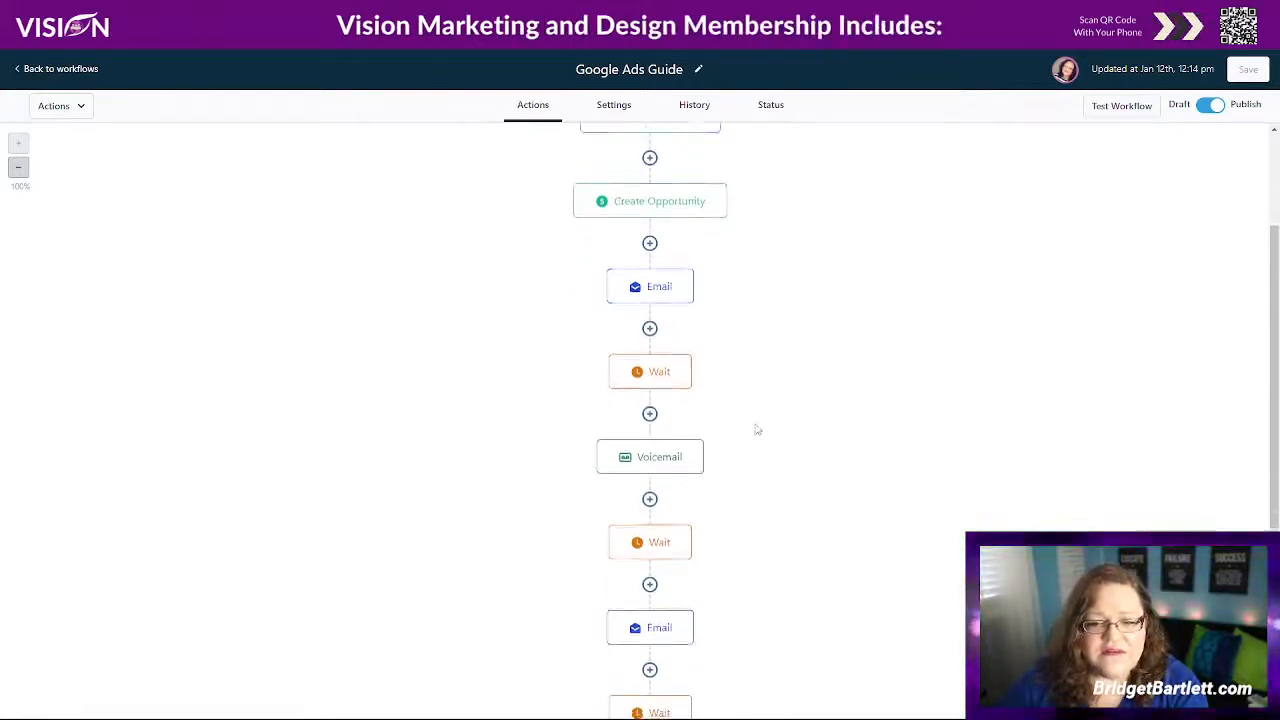
pyautogui.scroll(-1, 757, 430)
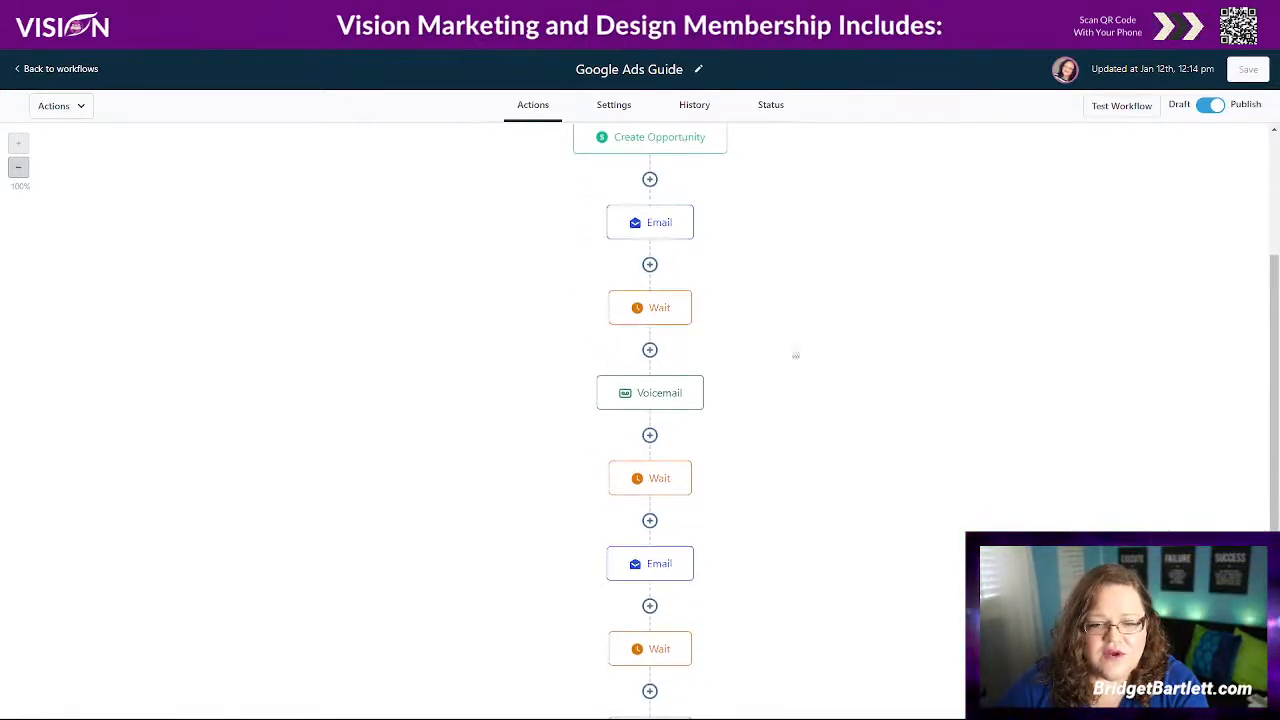
pyautogui.click(668, 312)
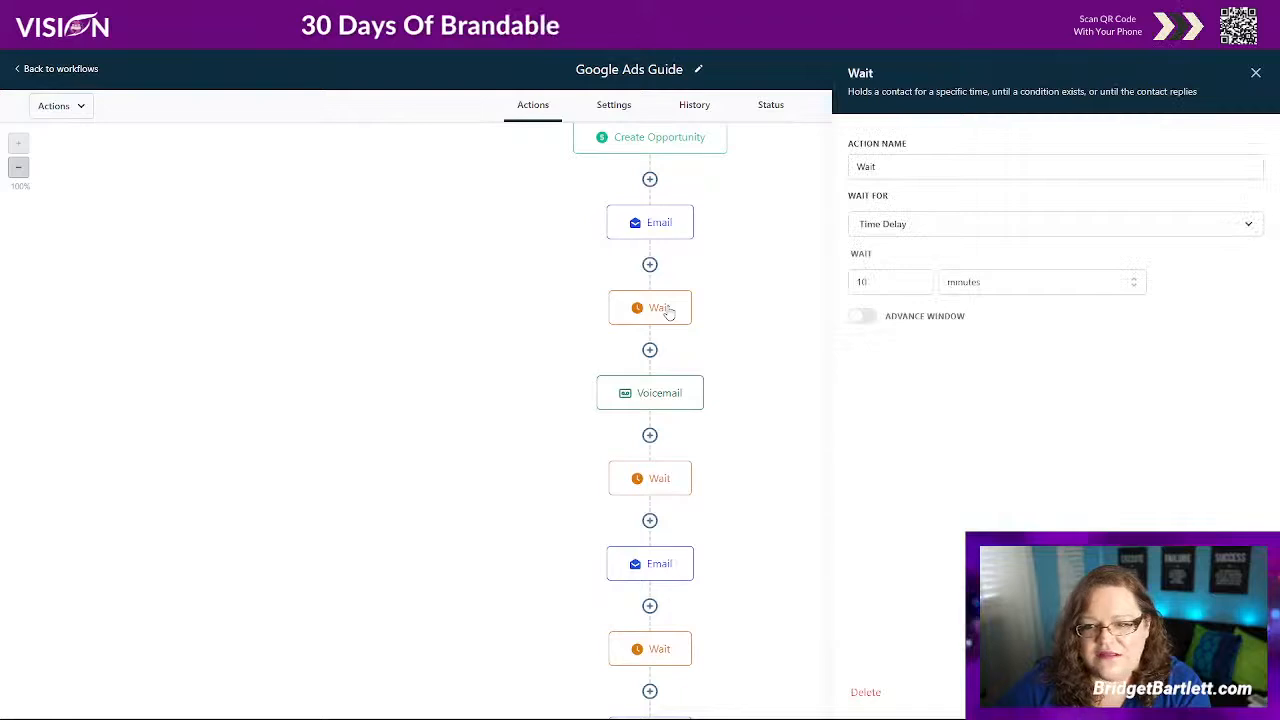
pyautogui.click(1256, 76)
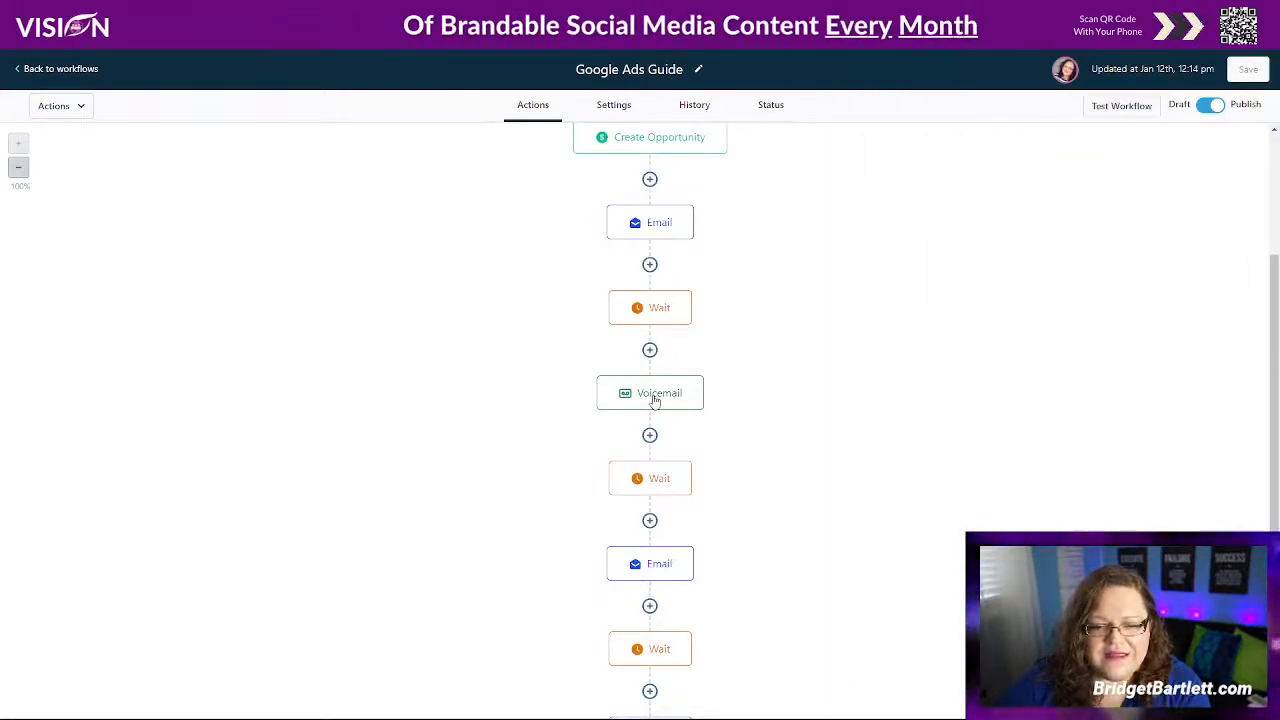
pyautogui.scroll(-2, 821, 498)
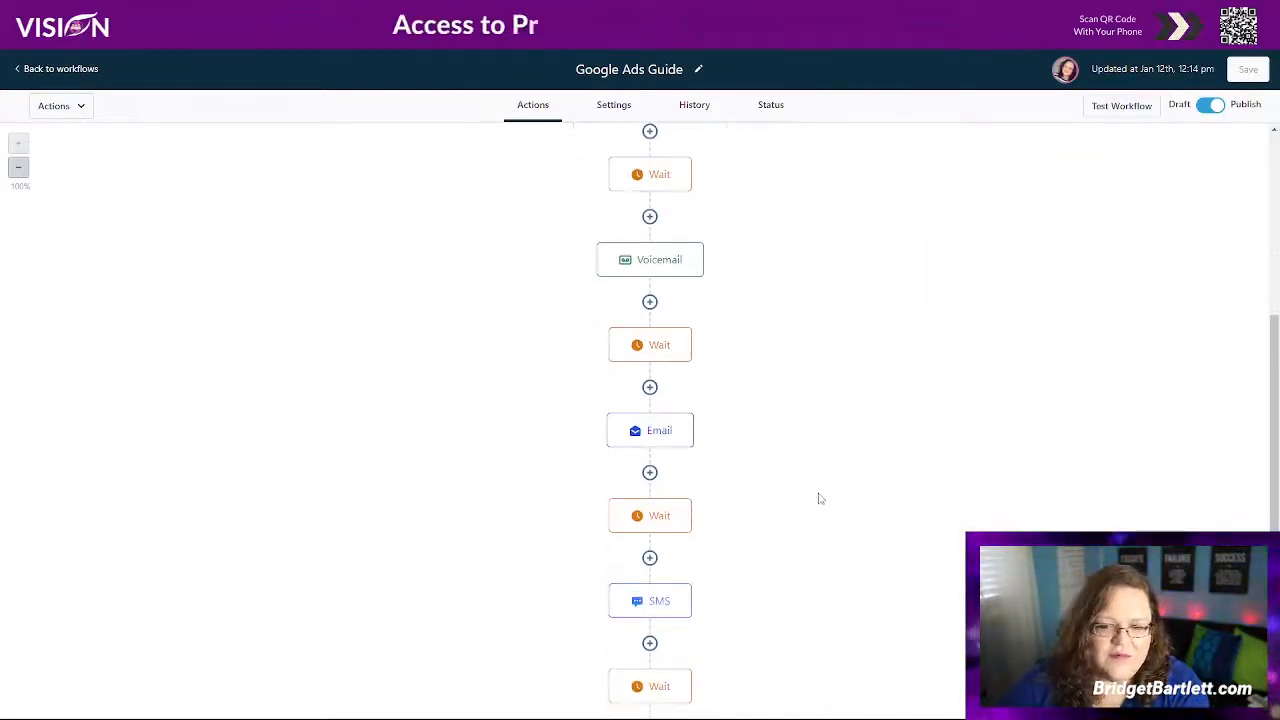
pyautogui.click(655, 353)
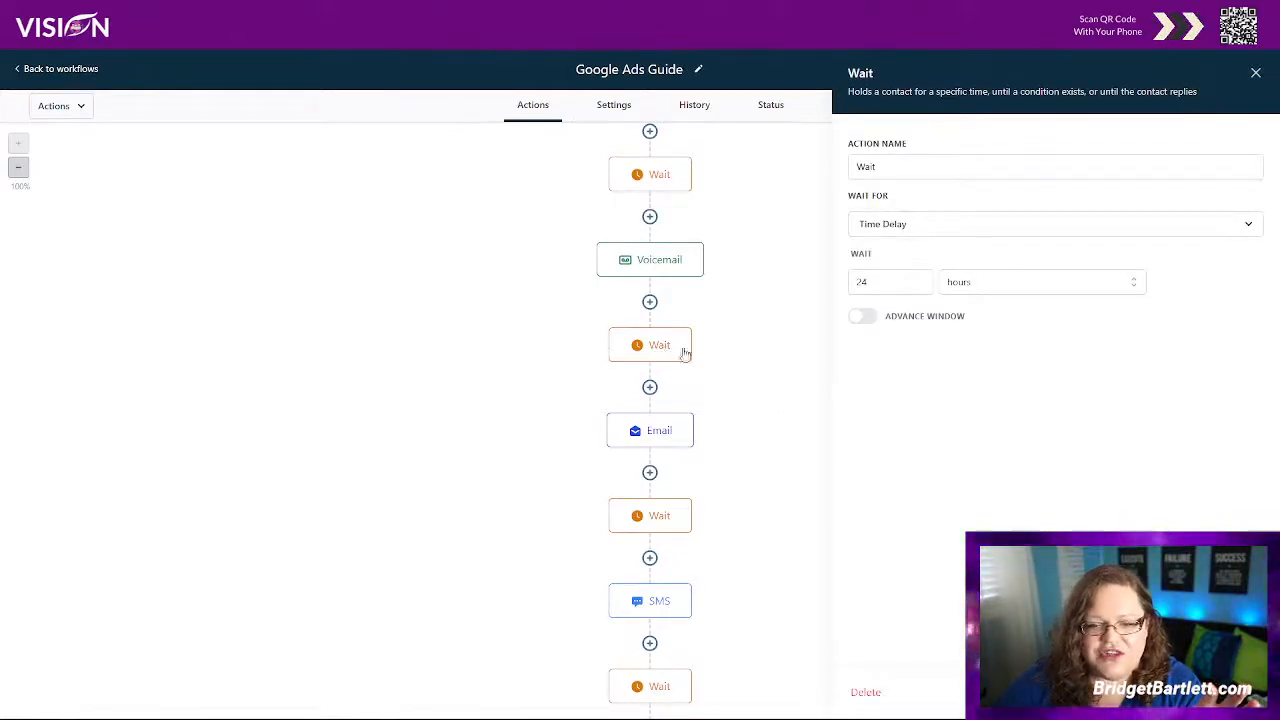
# Step: Start a new Wait action directly after the Voicemail, examine its wait-for options, and close it without adding it to the workflow
pyautogui.click(650, 302)
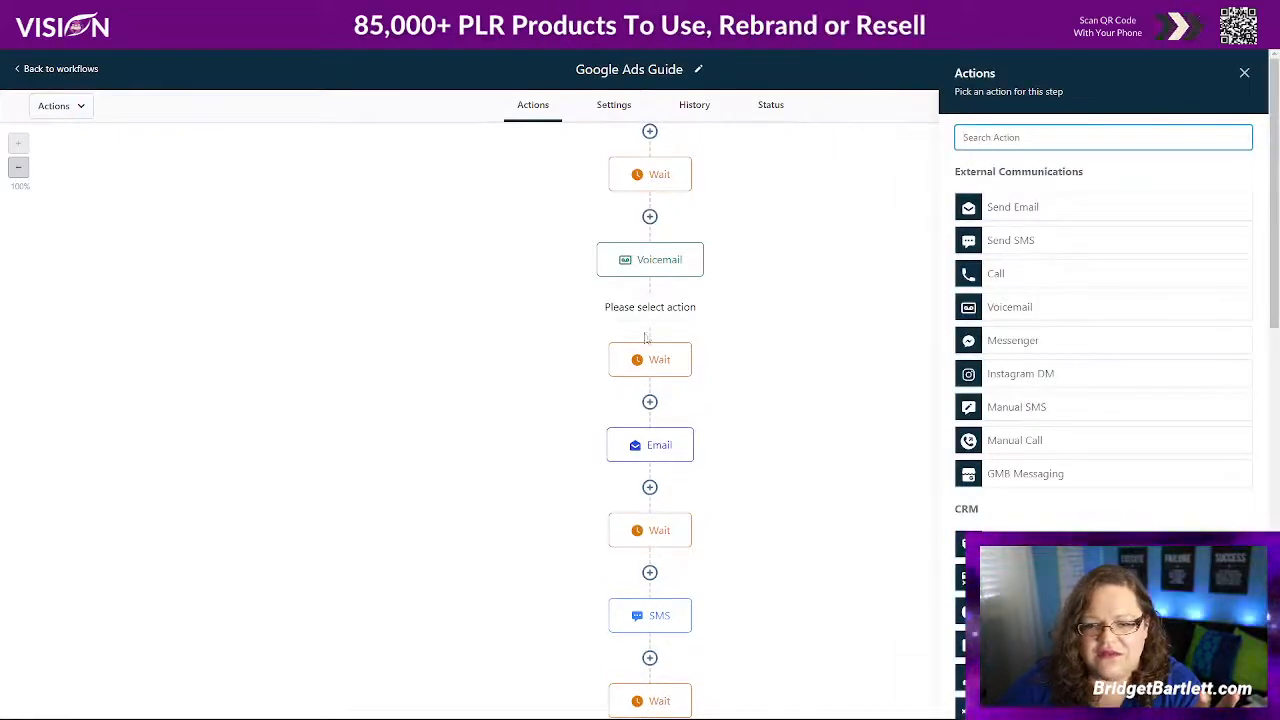
pyautogui.scroll(-10, 1100, 300)
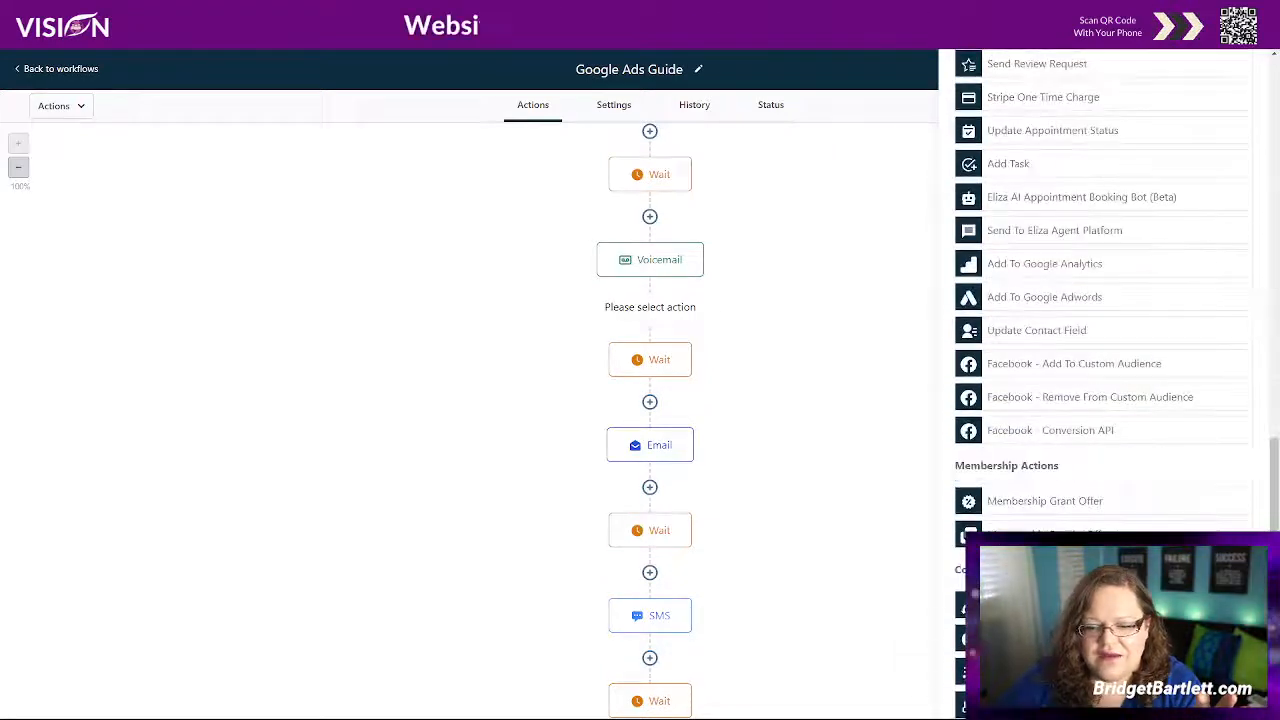
pyautogui.click(1100, 638)
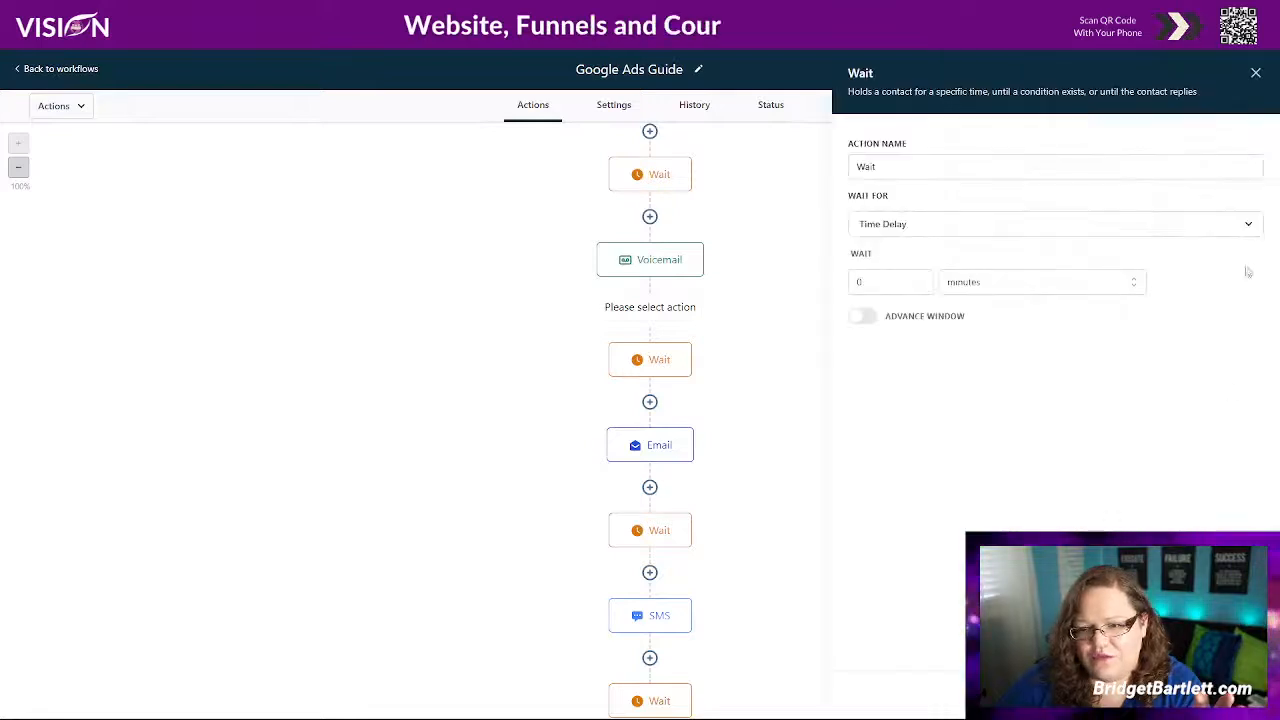
pyautogui.click(882, 230)
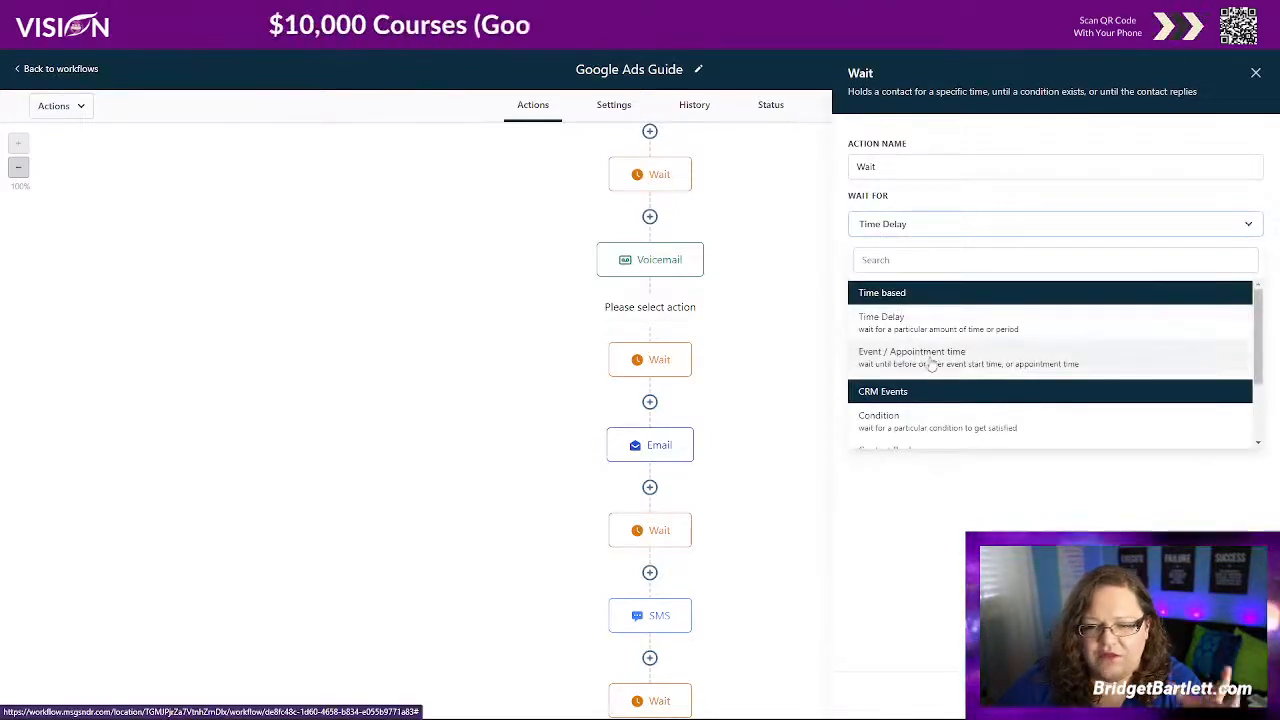
pyautogui.scroll(-1, 930, 363)
pyautogui.scroll(-1, 930, 363)
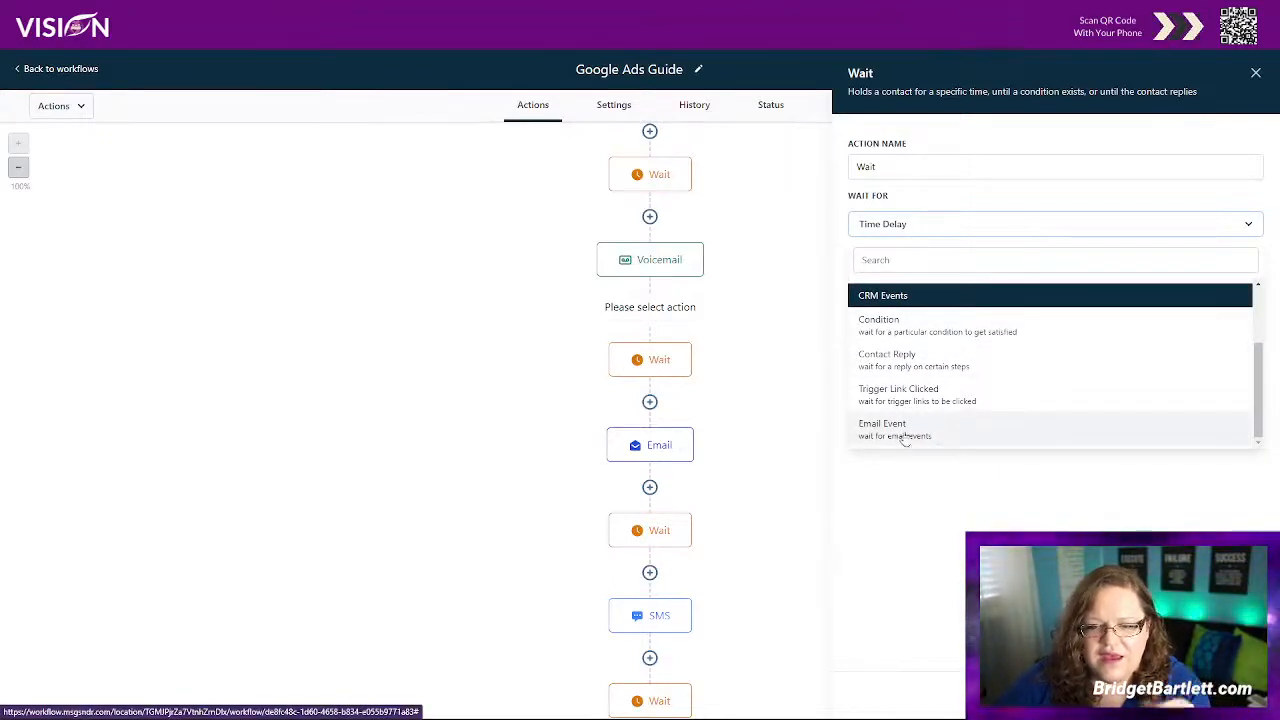
pyautogui.click(966, 466)
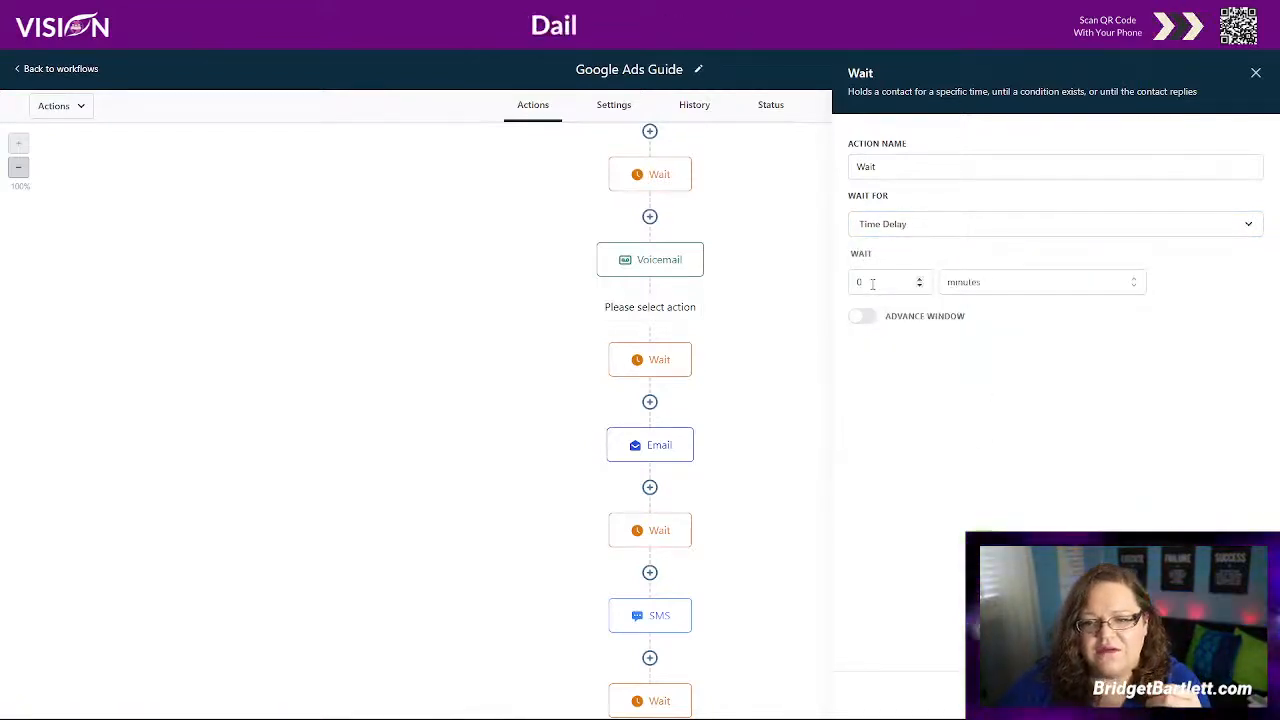
pyautogui.click(1256, 73)
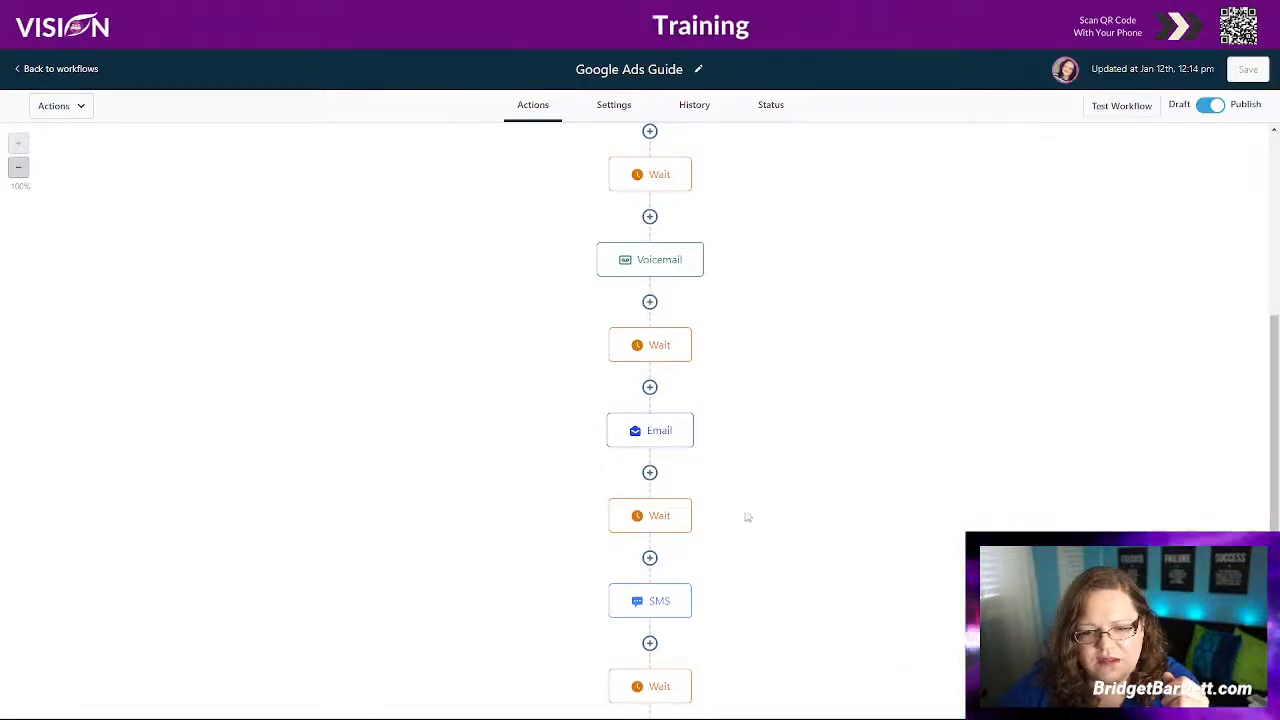
# Step: Reopen the existing Wait action after the Voicemail, check the available time units for its delay, and close it unchanged
pyautogui.scroll(-1, 745, 513)
pyautogui.scroll(1, 740, 506)
pyautogui.scroll(1, 735, 502)
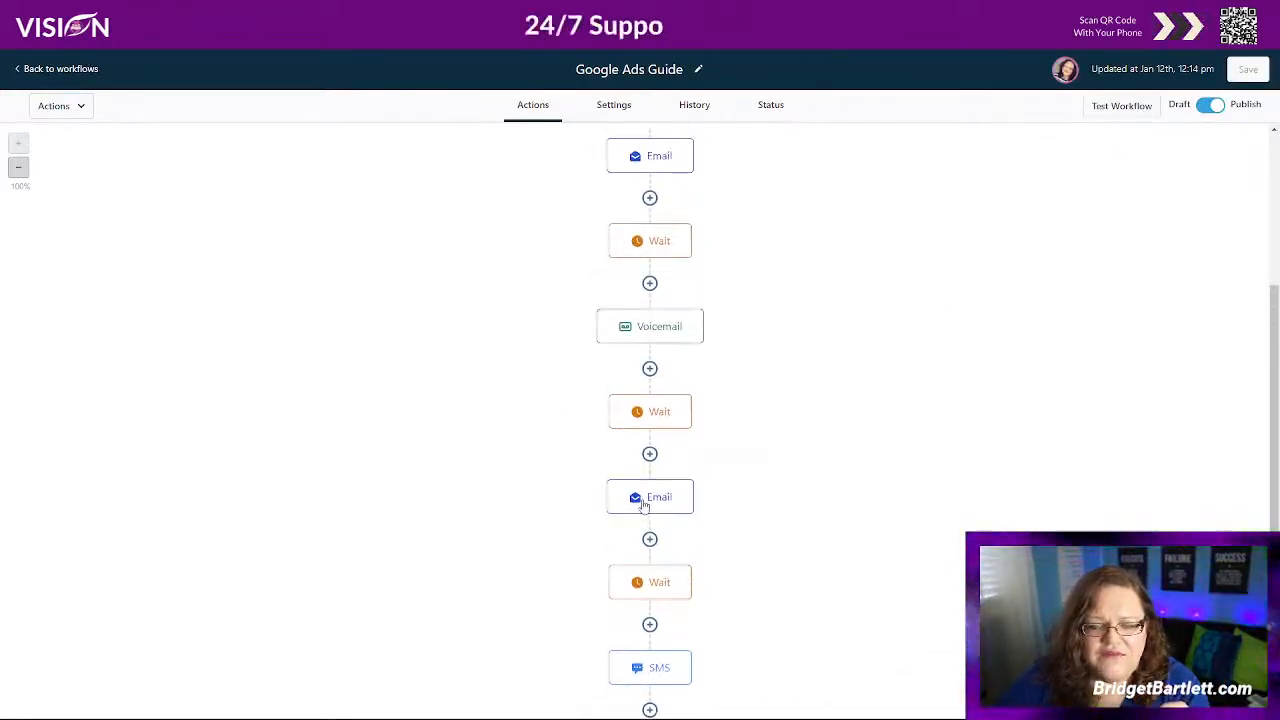
pyautogui.click(648, 410)
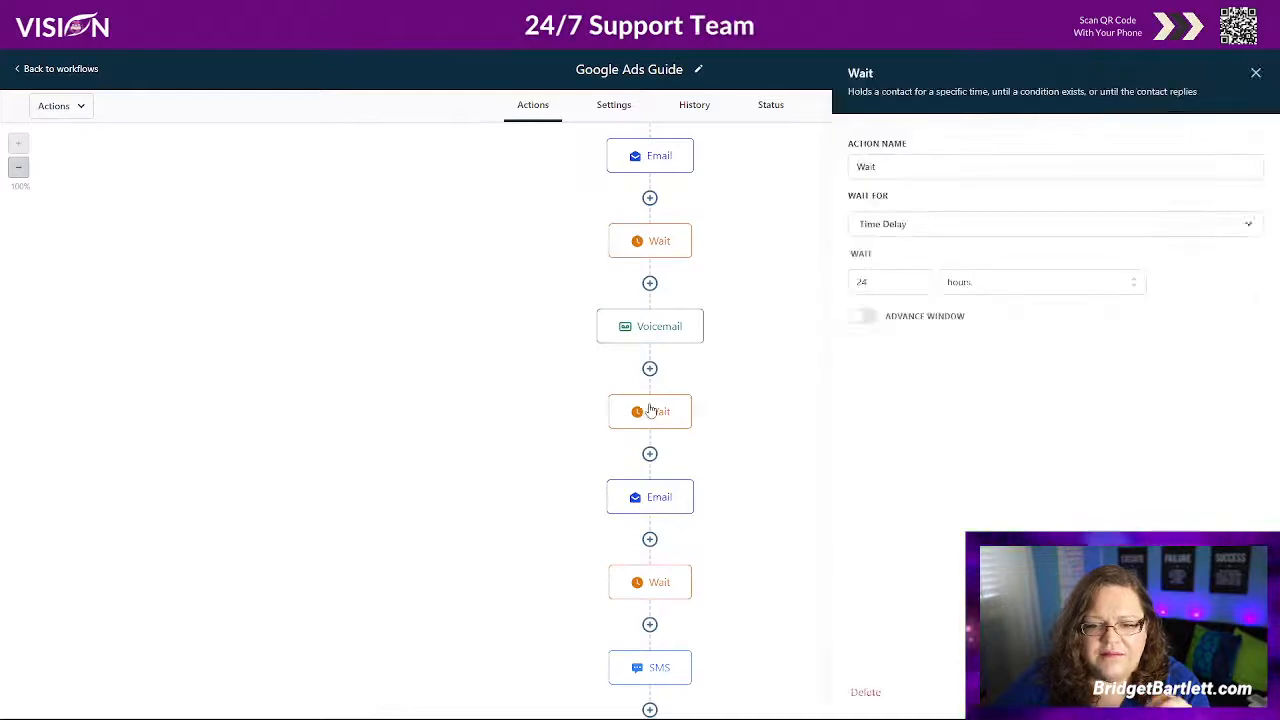
pyautogui.click(990, 283)
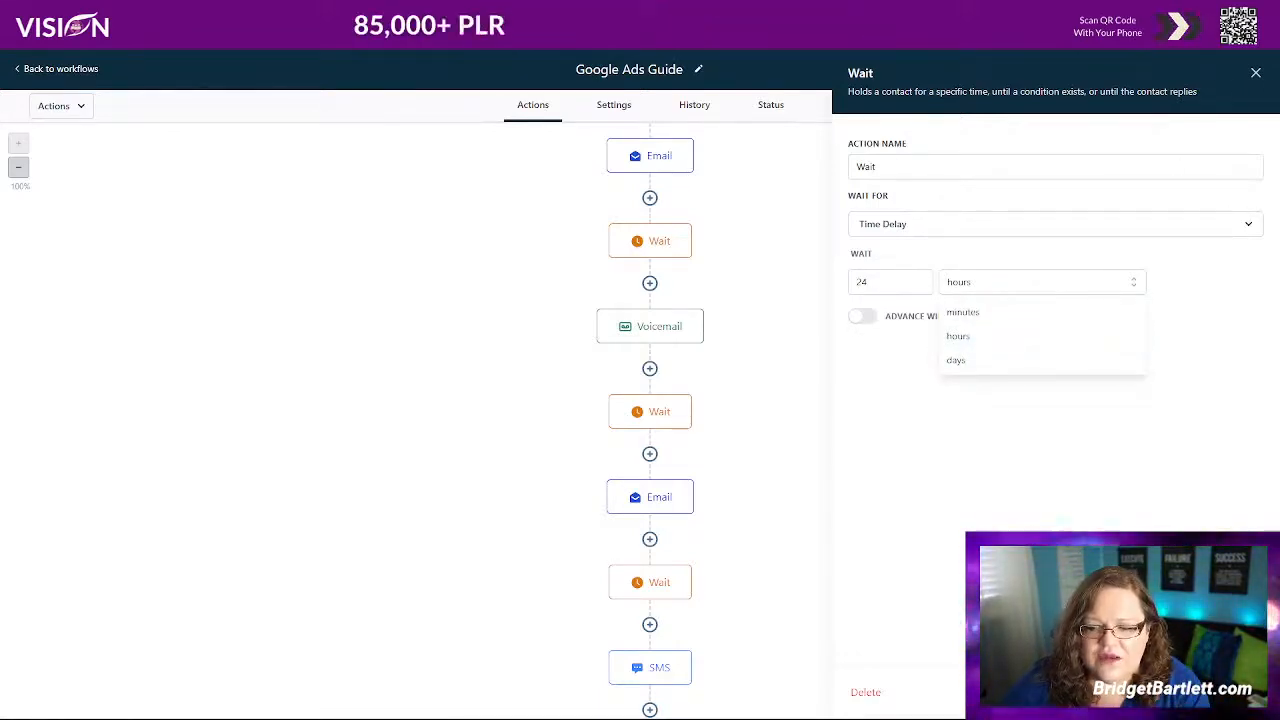
pyautogui.click(1256, 73)
# Step: Open the second Email action and review where it sits in the workflow, from the form trigger down to the Condition branches
pyautogui.scroll(-3, 690, 517)
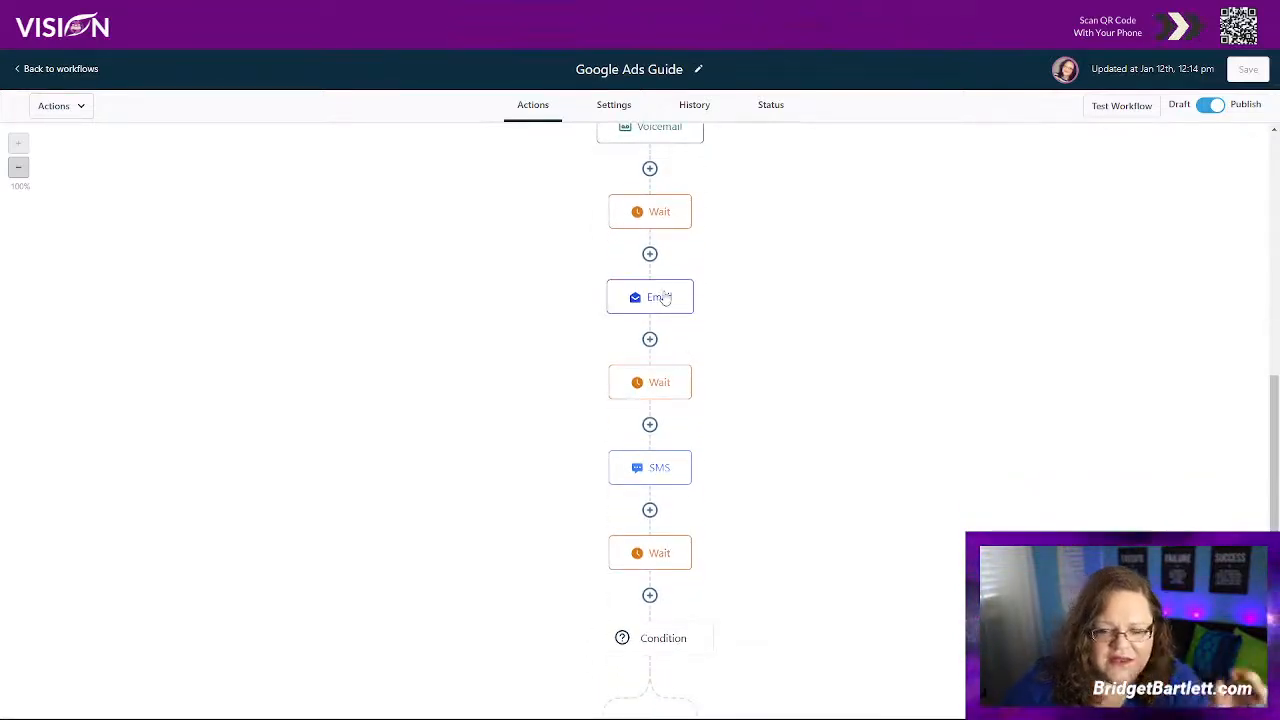
pyautogui.click(663, 299)
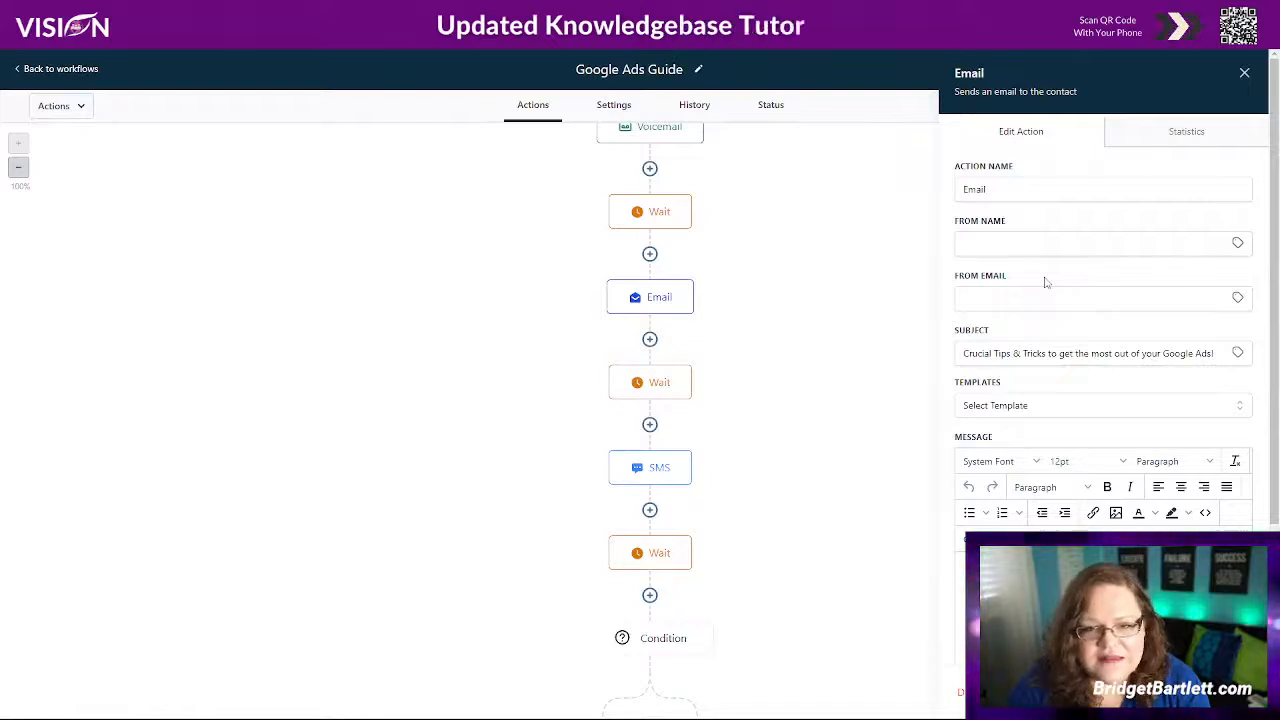
pyautogui.scroll(5, 817, 331)
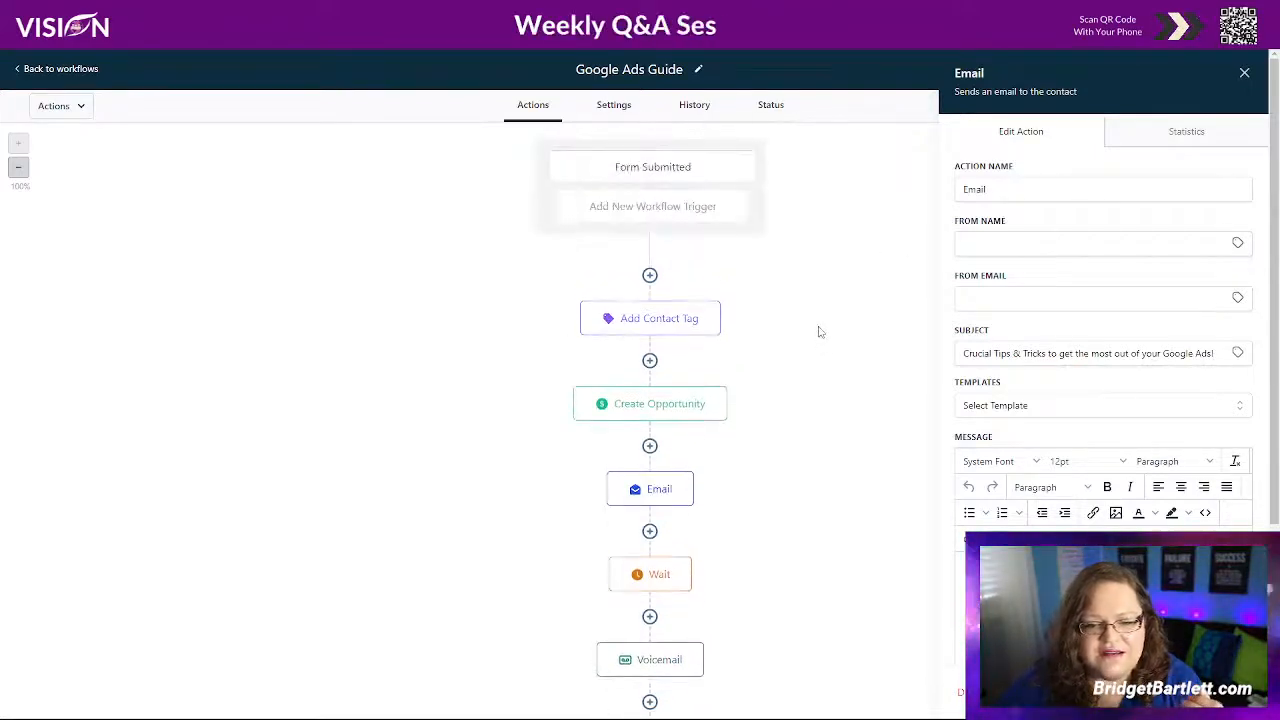
pyautogui.scroll(-3, 817, 331)
pyautogui.scroll(-1, 772, 333)
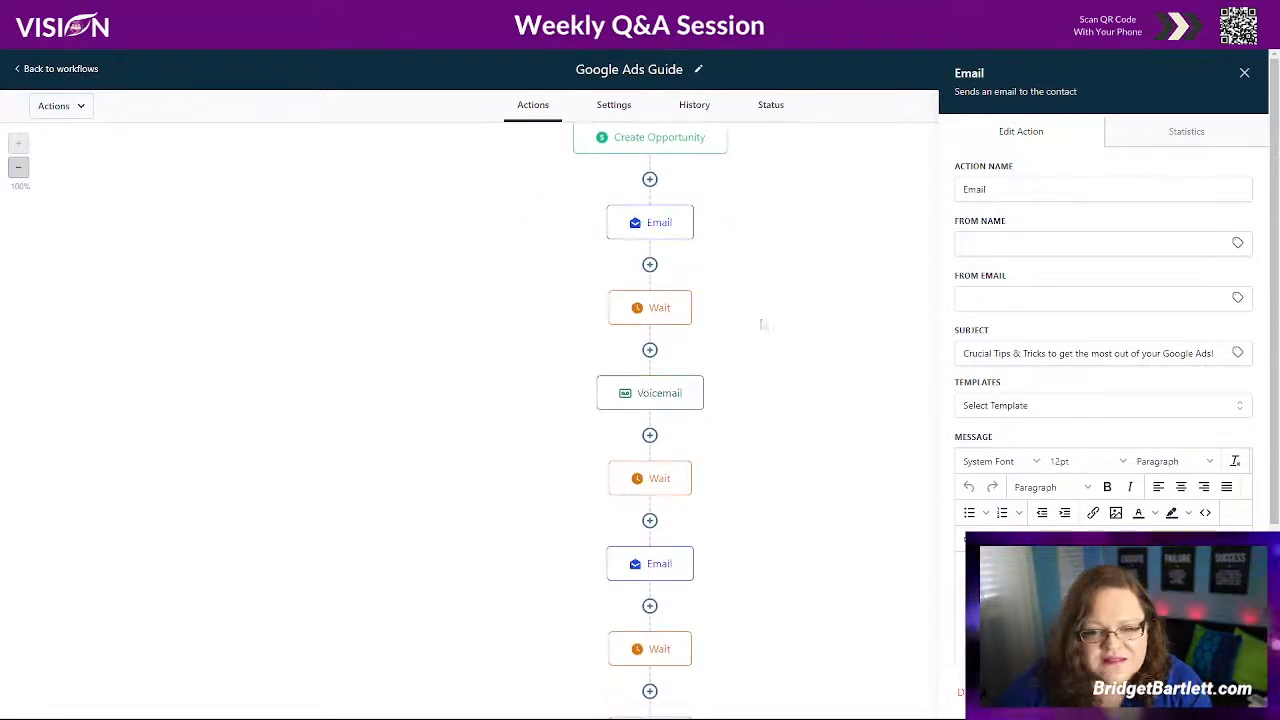
pyautogui.scroll(-2, 767, 307)
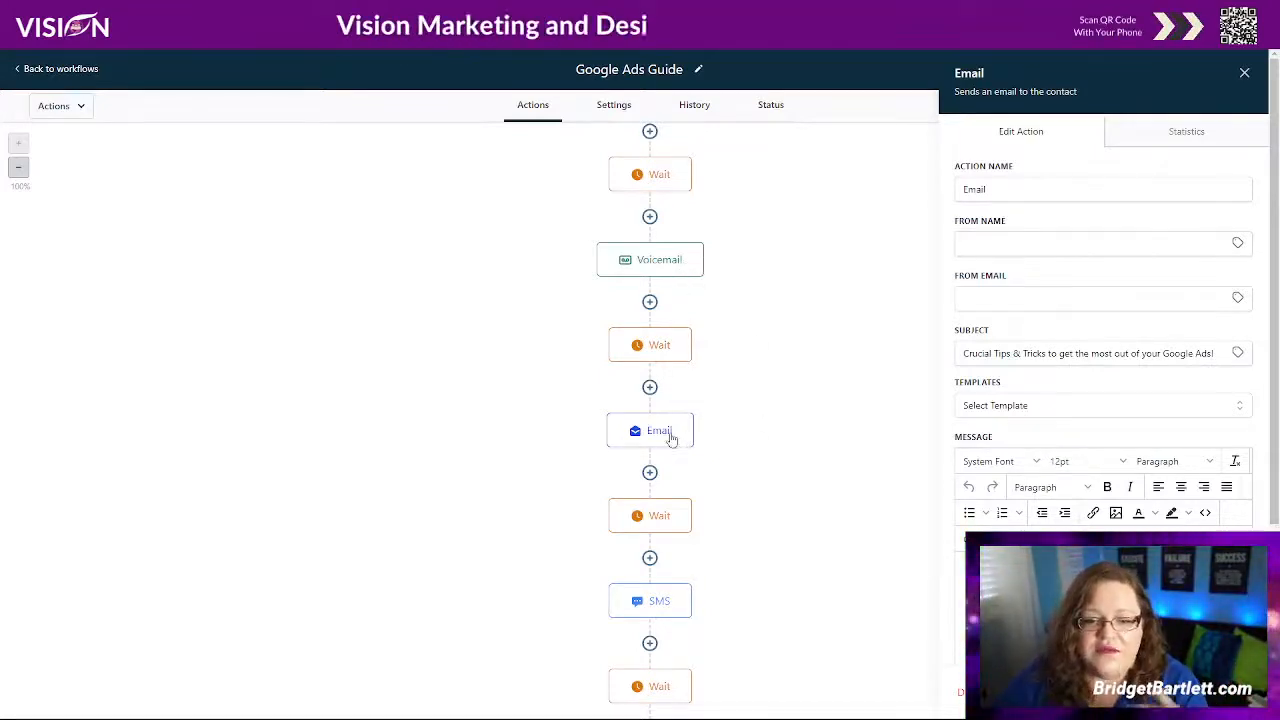
pyautogui.scroll(-3, 700, 437)
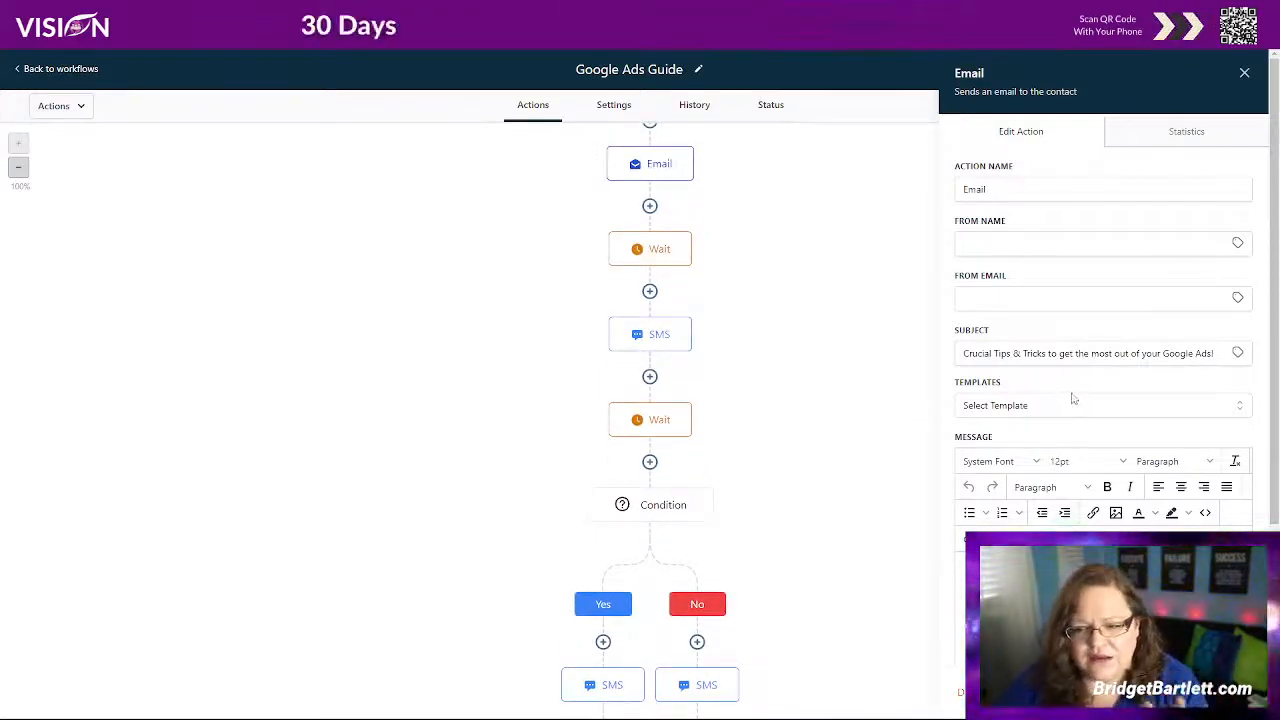
# Step: Read the message body of the second Email action from the greeting down to the P.S. and its closing link
pyautogui.scroll(-2, 1063, 340)
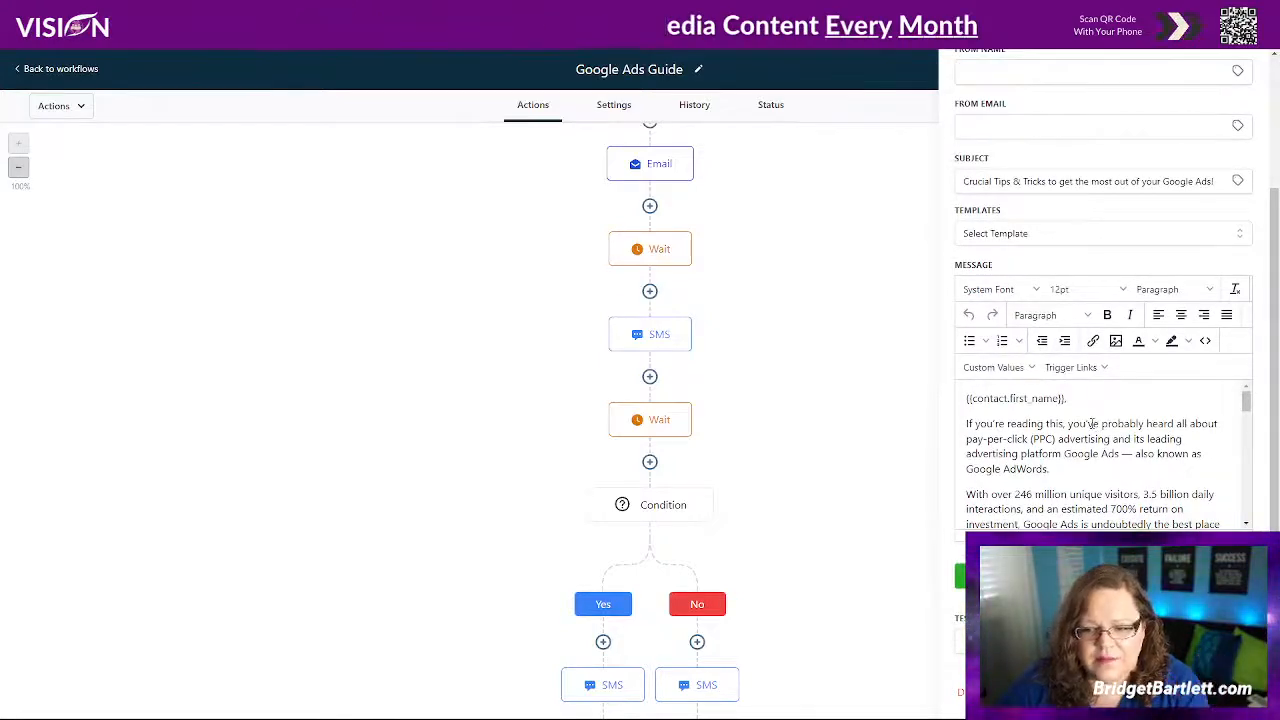
pyautogui.scroll(-6, 1092, 424)
pyautogui.scroll(-1, 1097, 429)
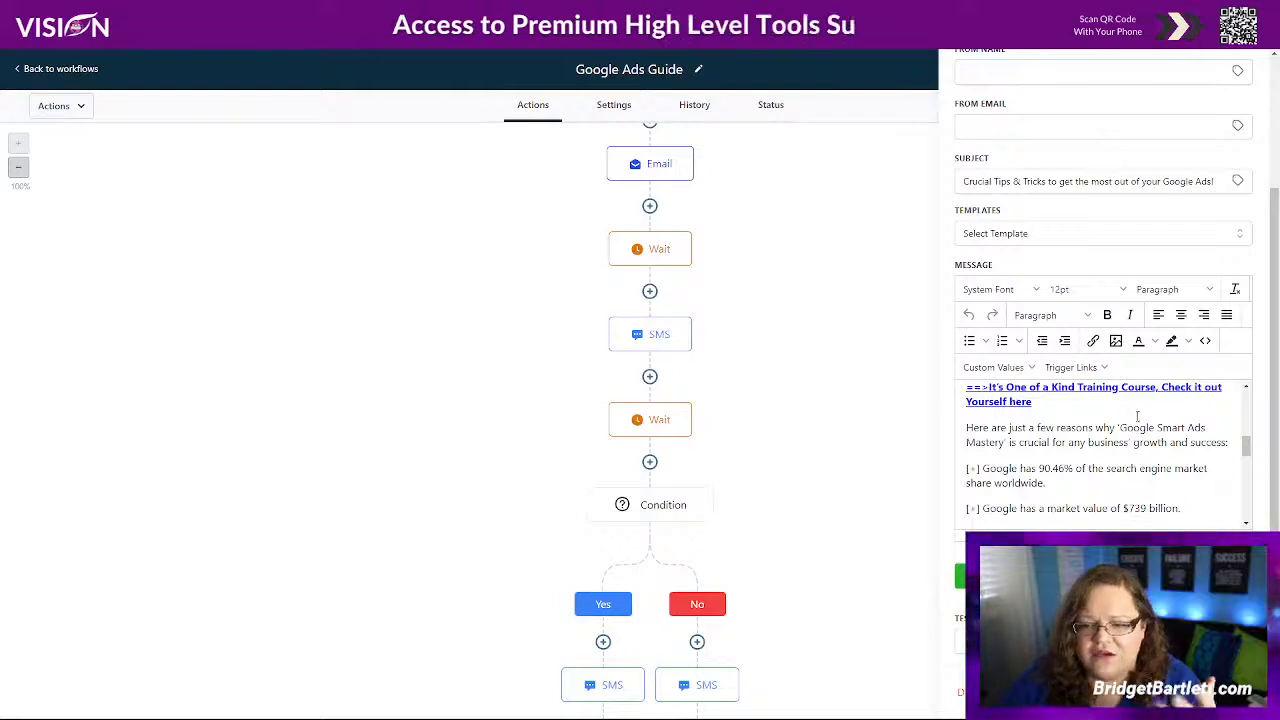
pyautogui.scroll(-8, 1158, 442)
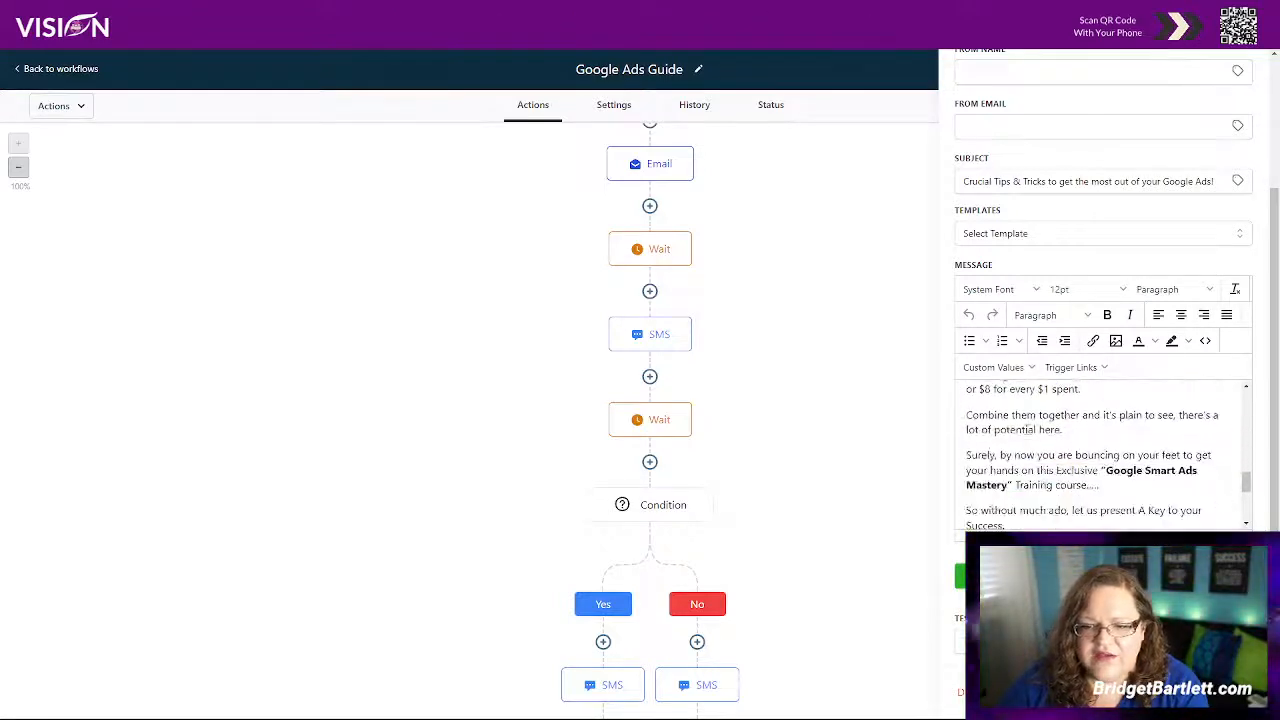
pyautogui.scroll(5, 1110, 410)
pyautogui.scroll(-5, 1052, 465)
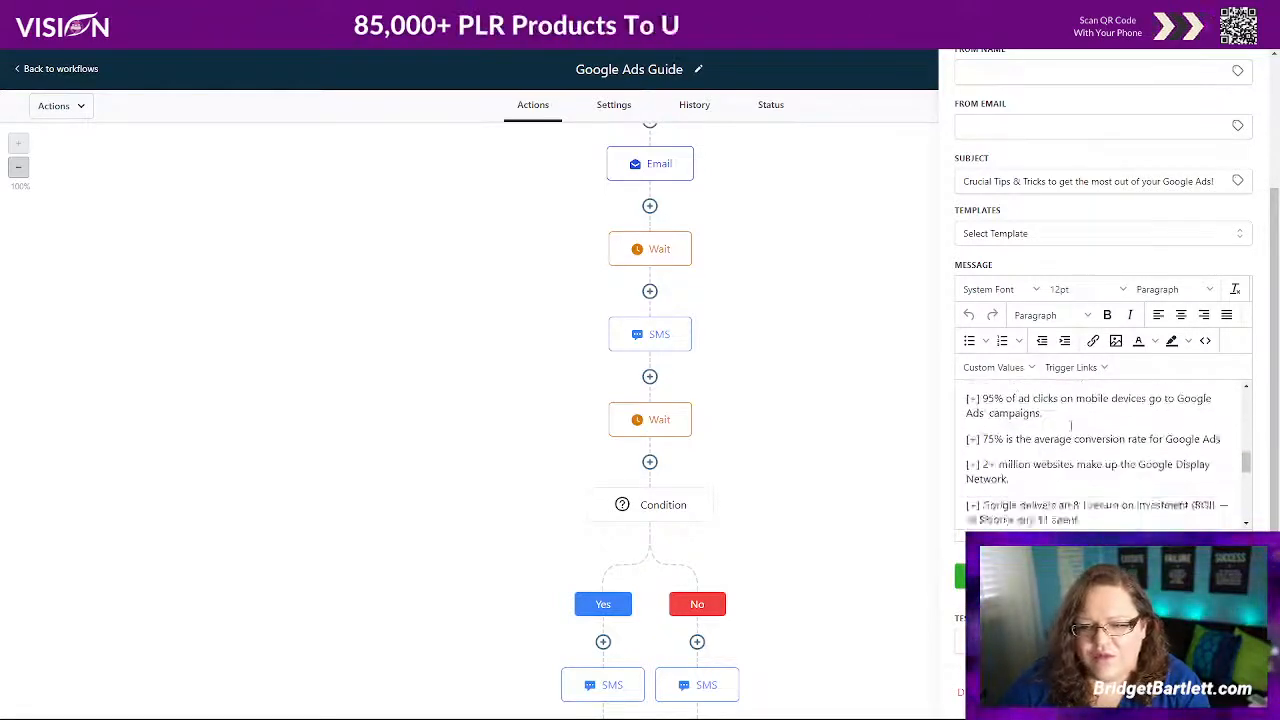
pyautogui.scroll(-3, 1052, 465)
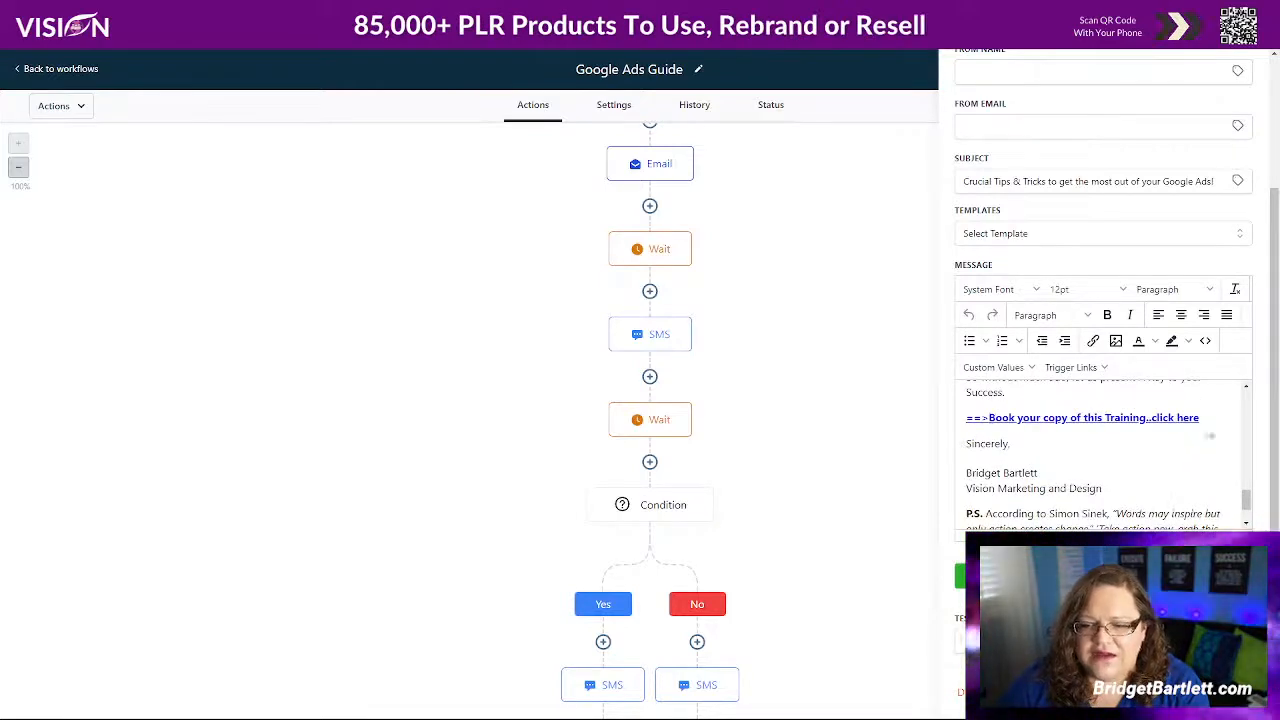
pyautogui.scroll(-1, 1134, 470)
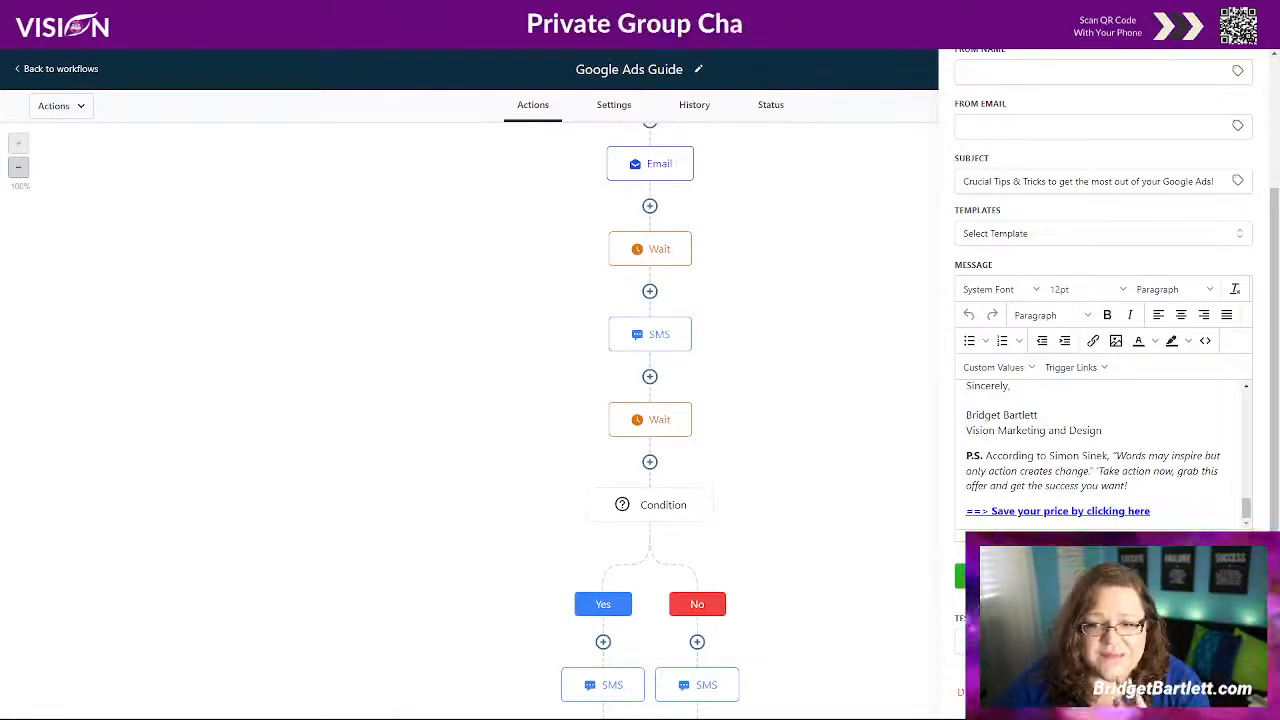
# Step: Highlight the subject line of the second Email action, and close the action unchanged
pyautogui.click(959, 181)
pyautogui.moveTo(964, 181); pyautogui.dragTo(1213, 181)
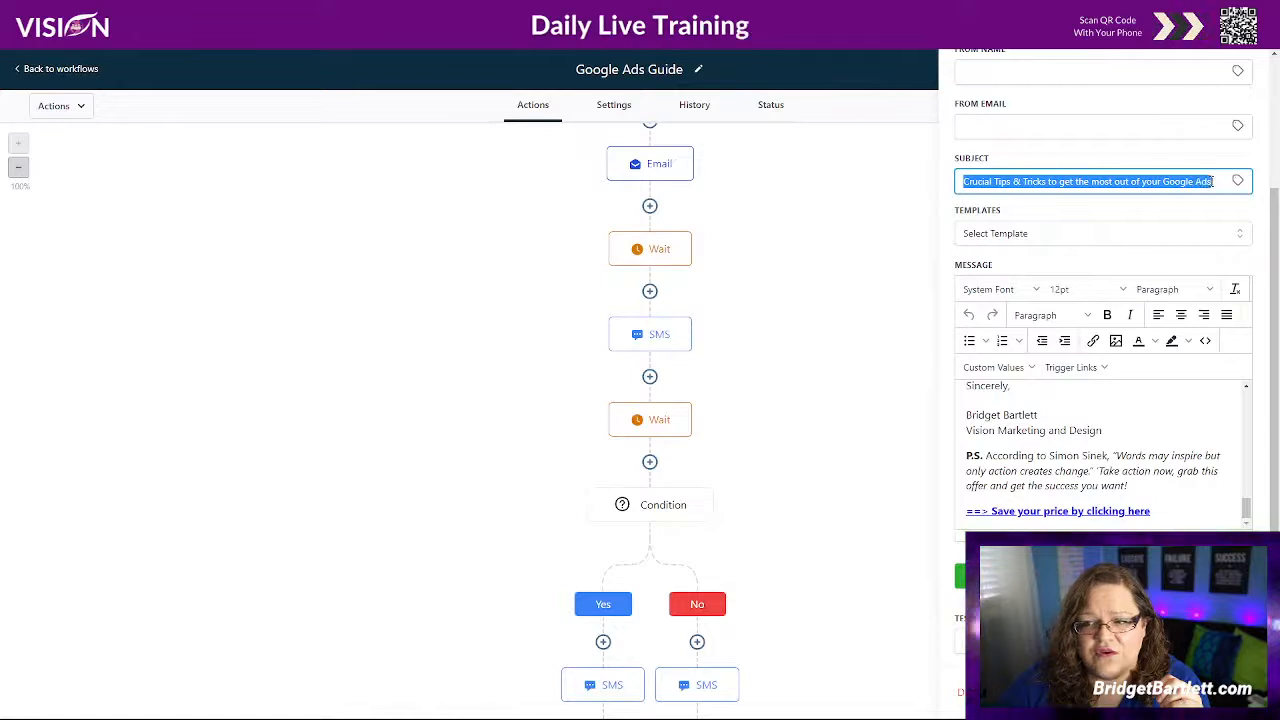
pyautogui.click(897, 386)
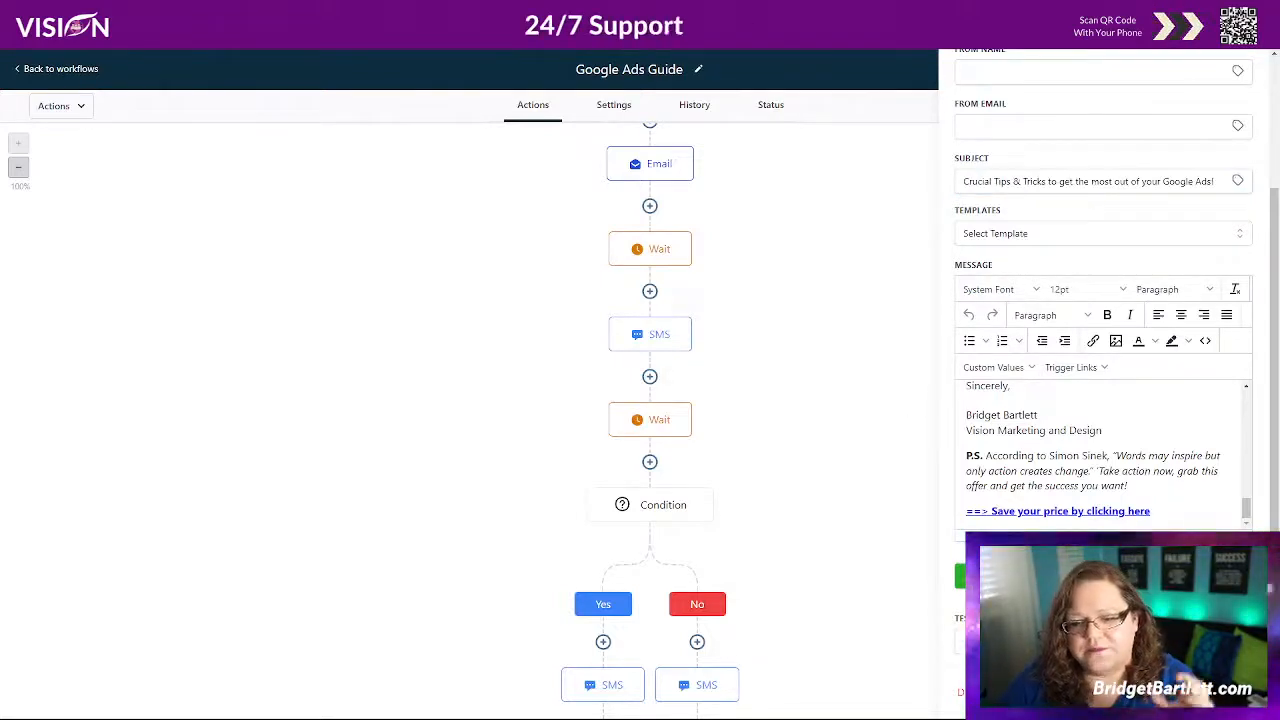
pyautogui.click(884, 575)
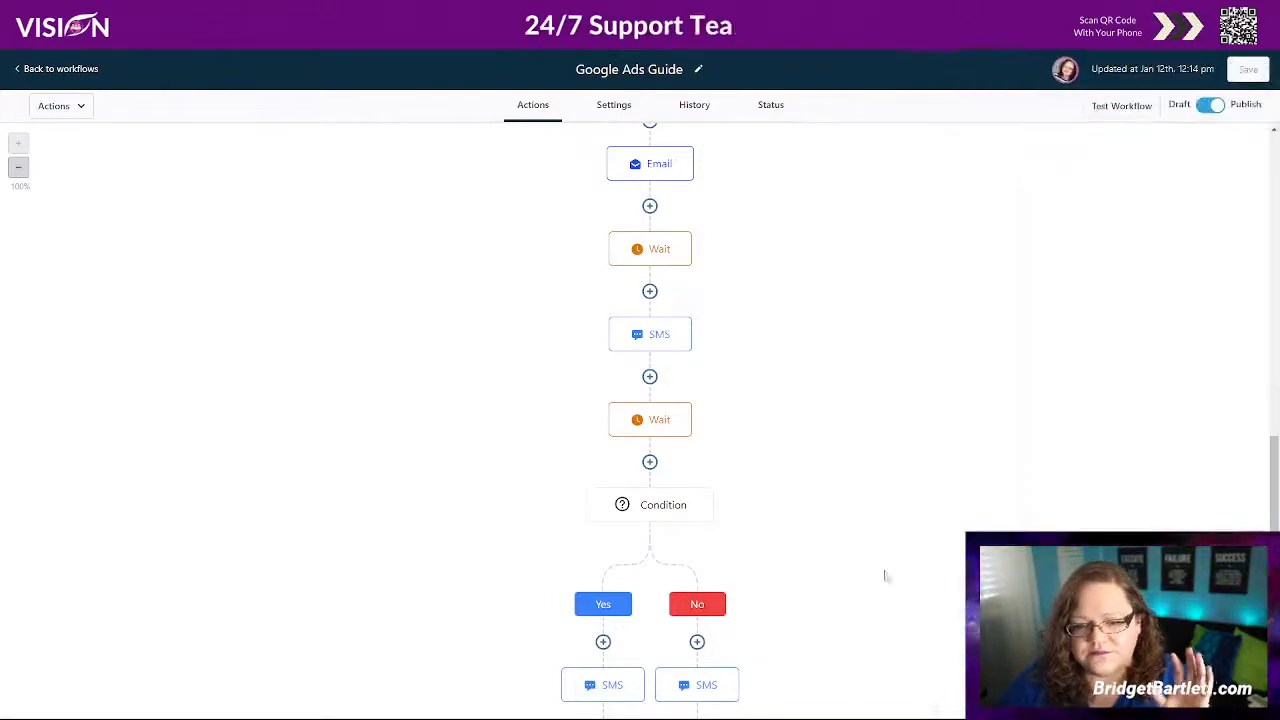
# Step: Review the settings of the Wait, SMS and Wait actions between the second Email and the Condition, leaving them unchanged
pyautogui.click(648, 253)
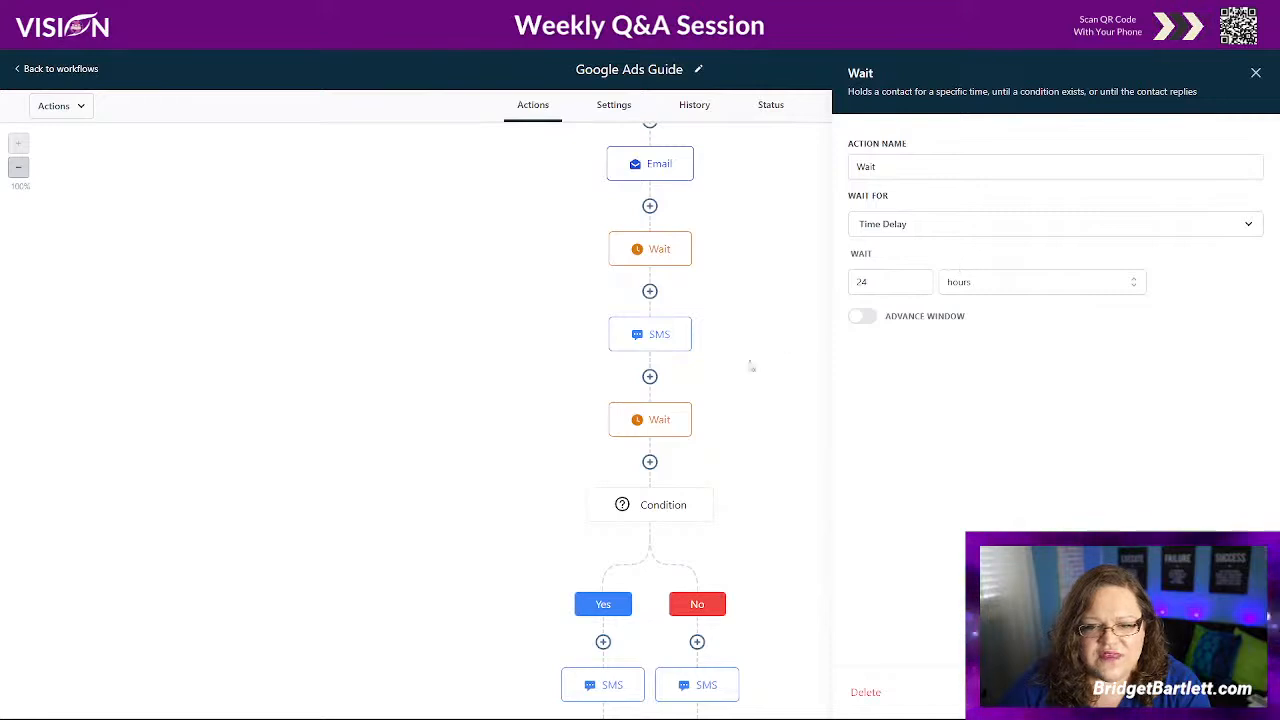
pyautogui.click(671, 351)
pyautogui.click(648, 334)
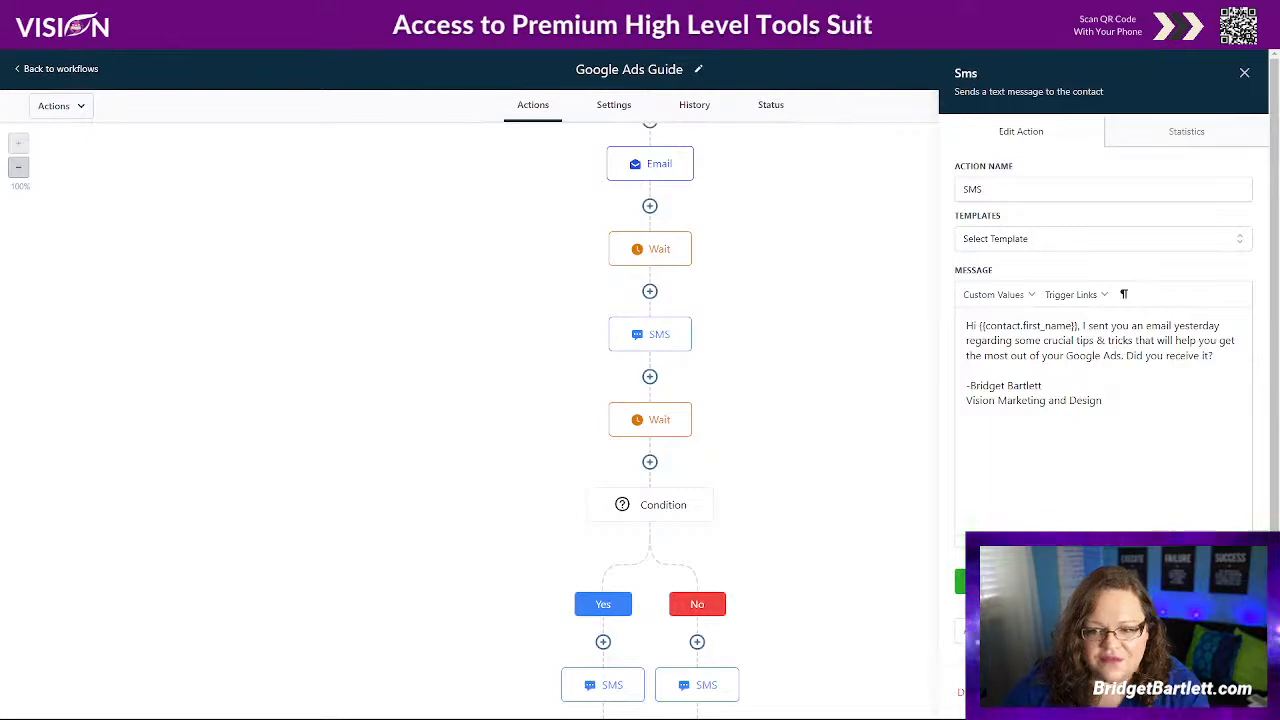
pyautogui.click(1244, 73)
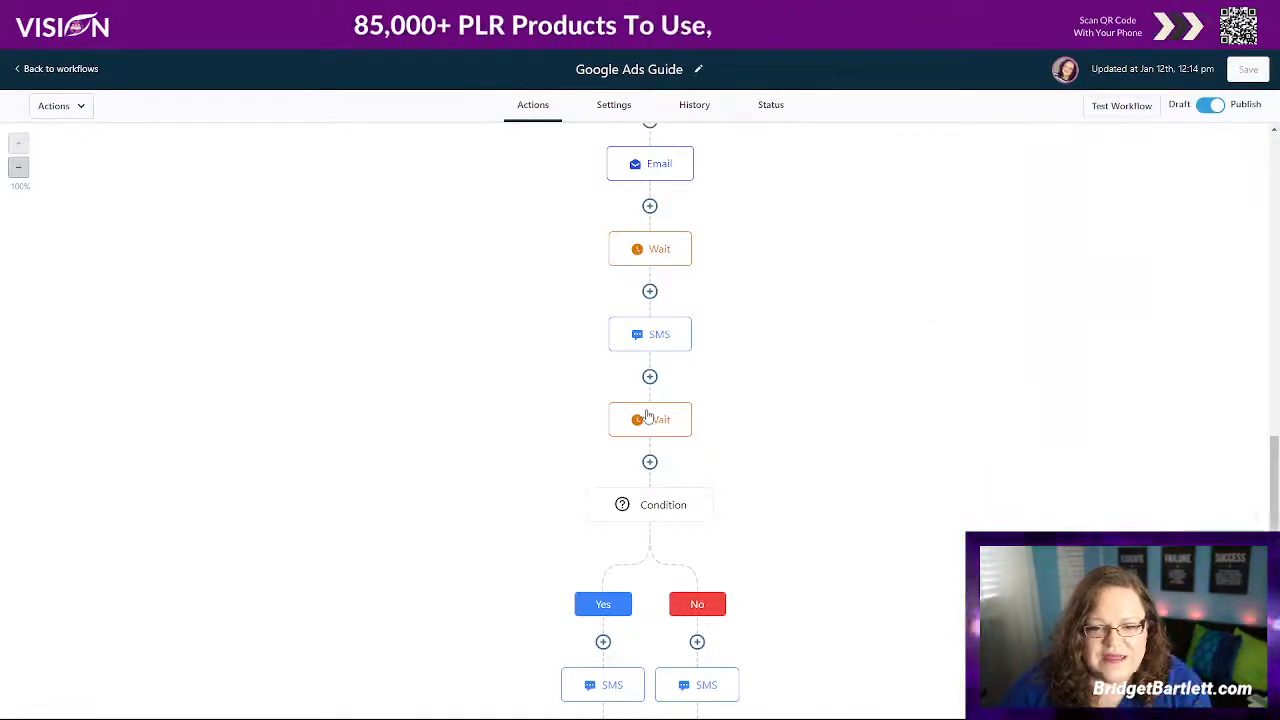
pyautogui.click(648, 417)
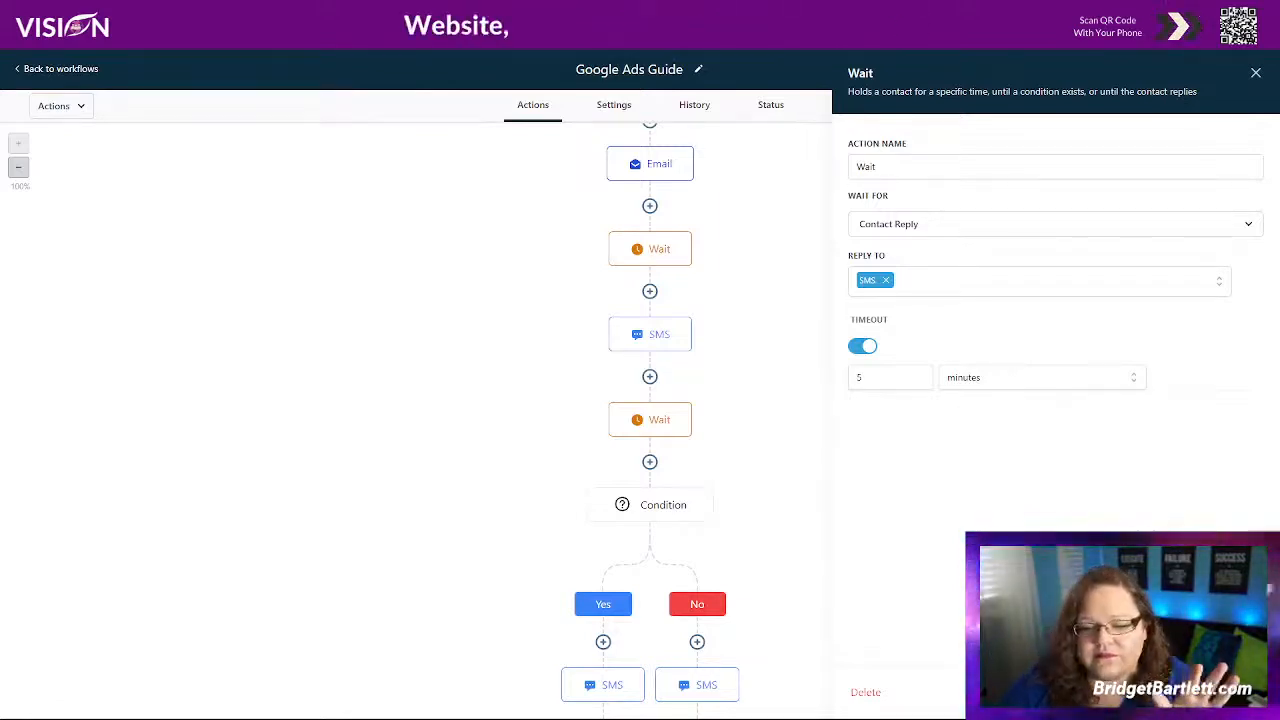
pyautogui.click(1130, 692)
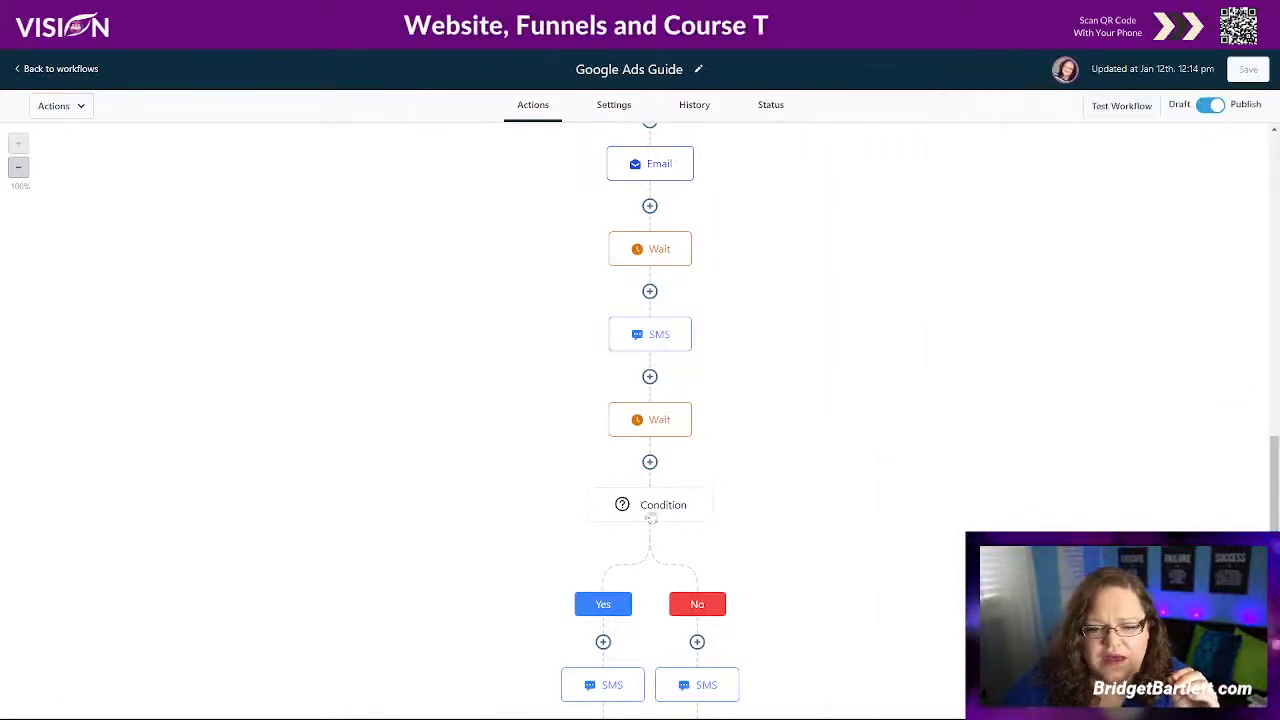
# Step: Start a new Wait action directly after the SMS and set it to wait for a Contact Reply to the SMS
pyautogui.click(650, 376)
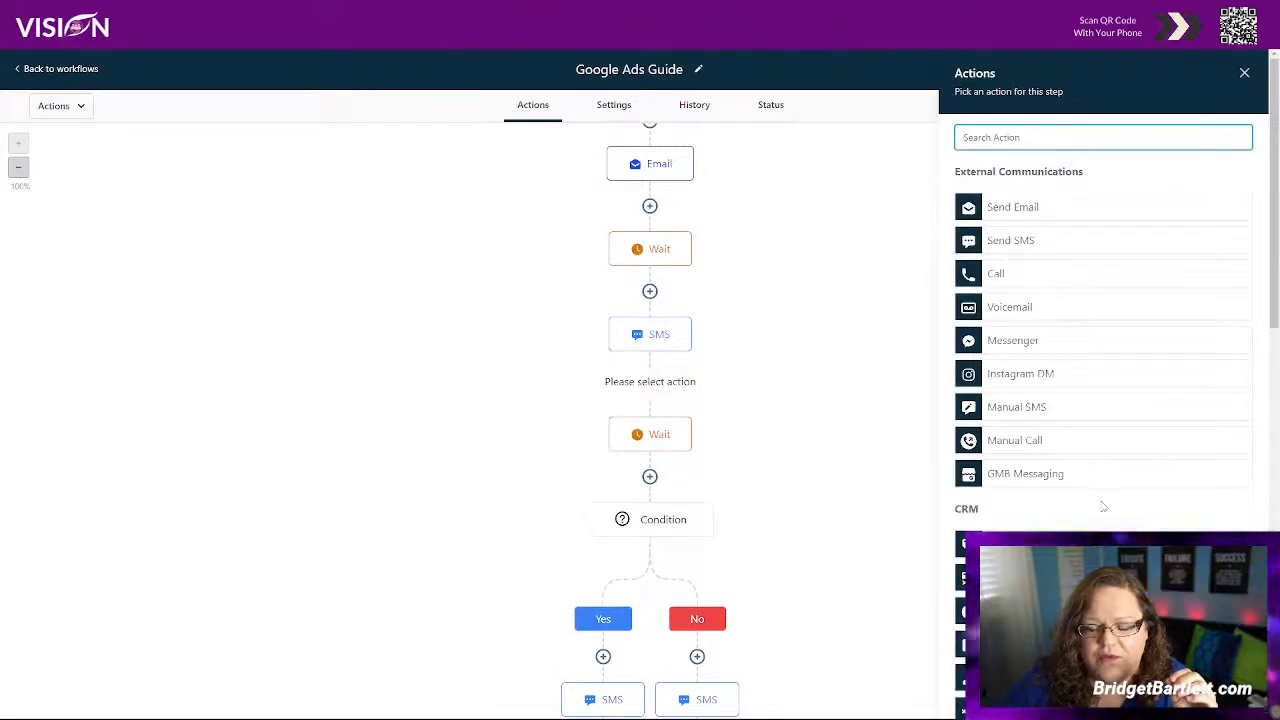
pyautogui.scroll(-10, 1105, 505)
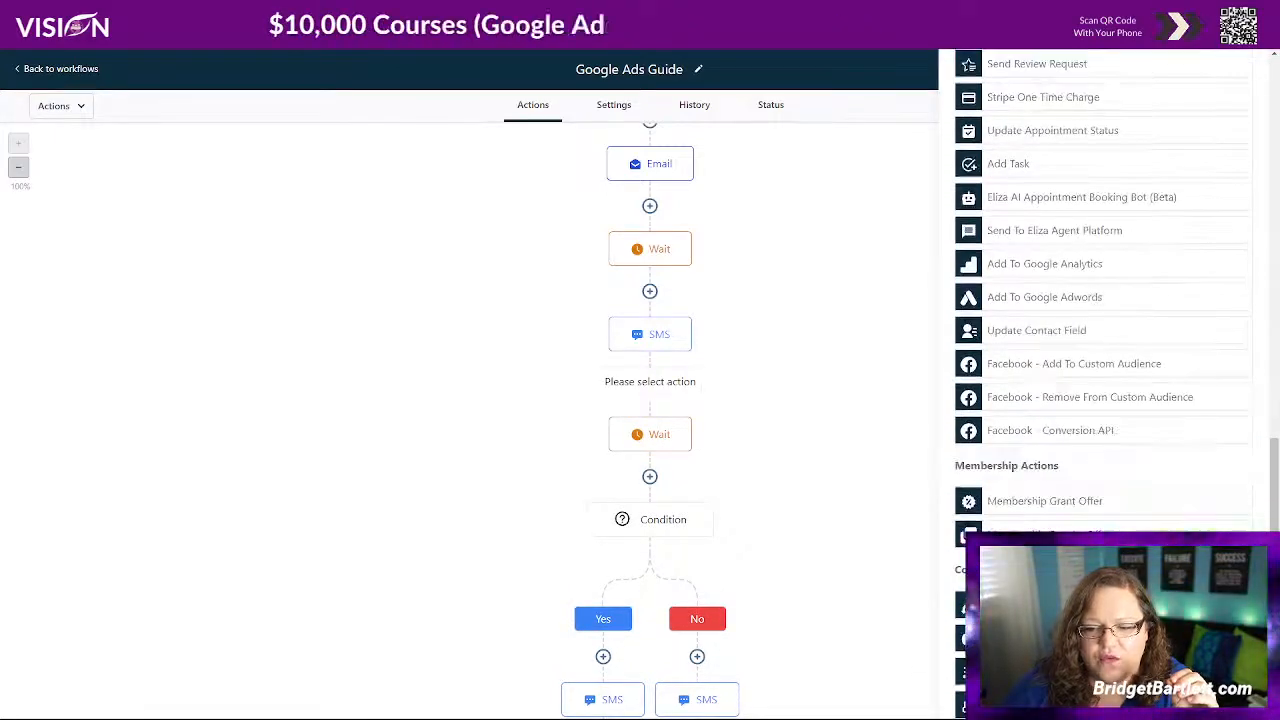
pyautogui.click(909, 224)
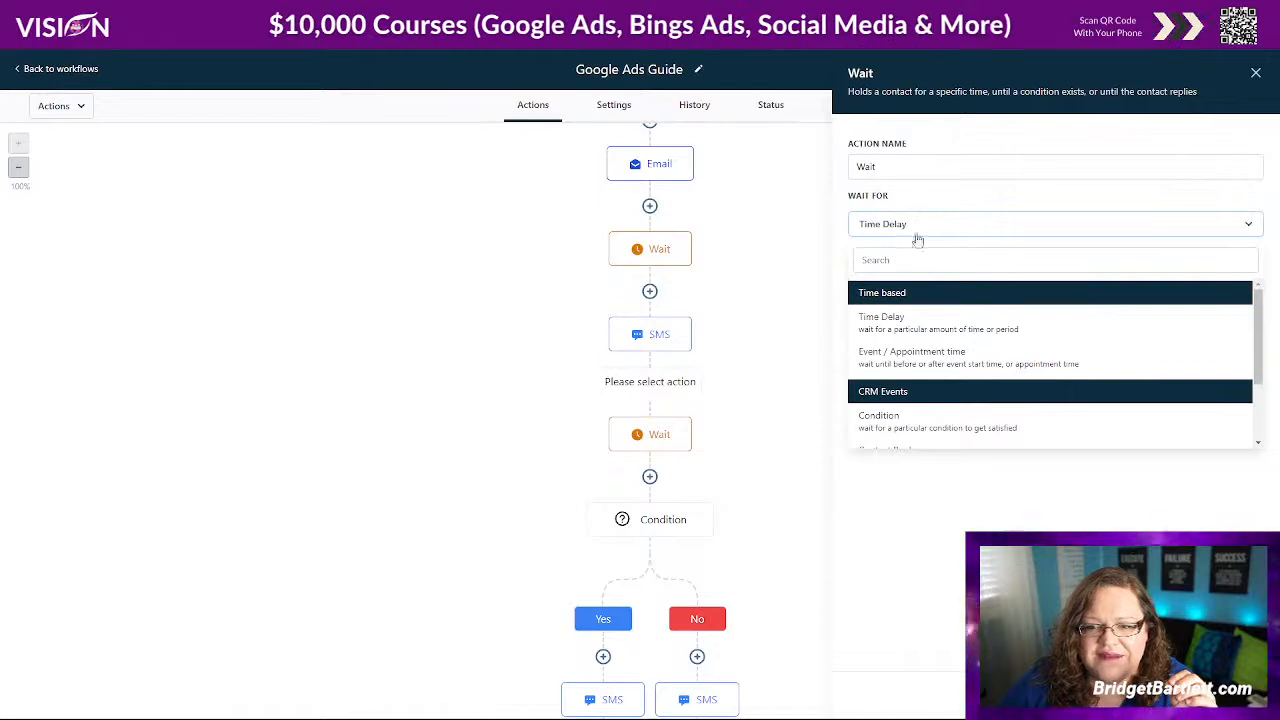
pyautogui.scroll(-1, 940, 369)
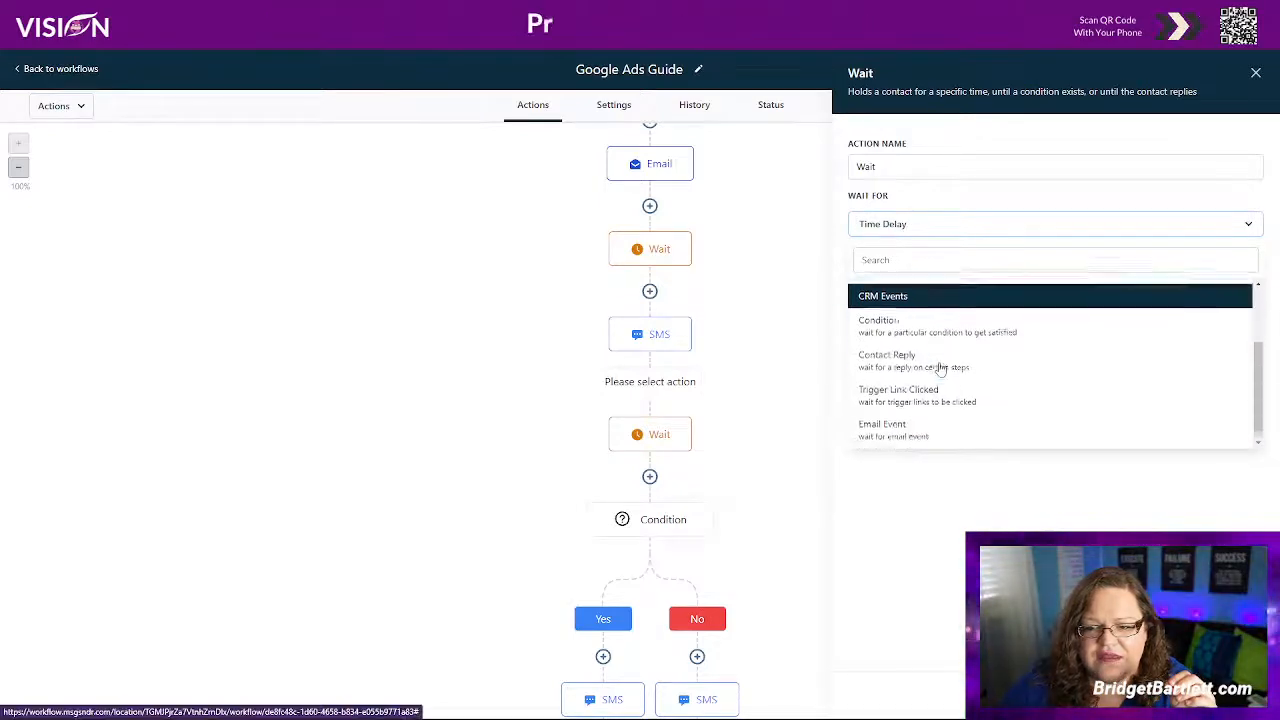
pyautogui.click(912, 362)
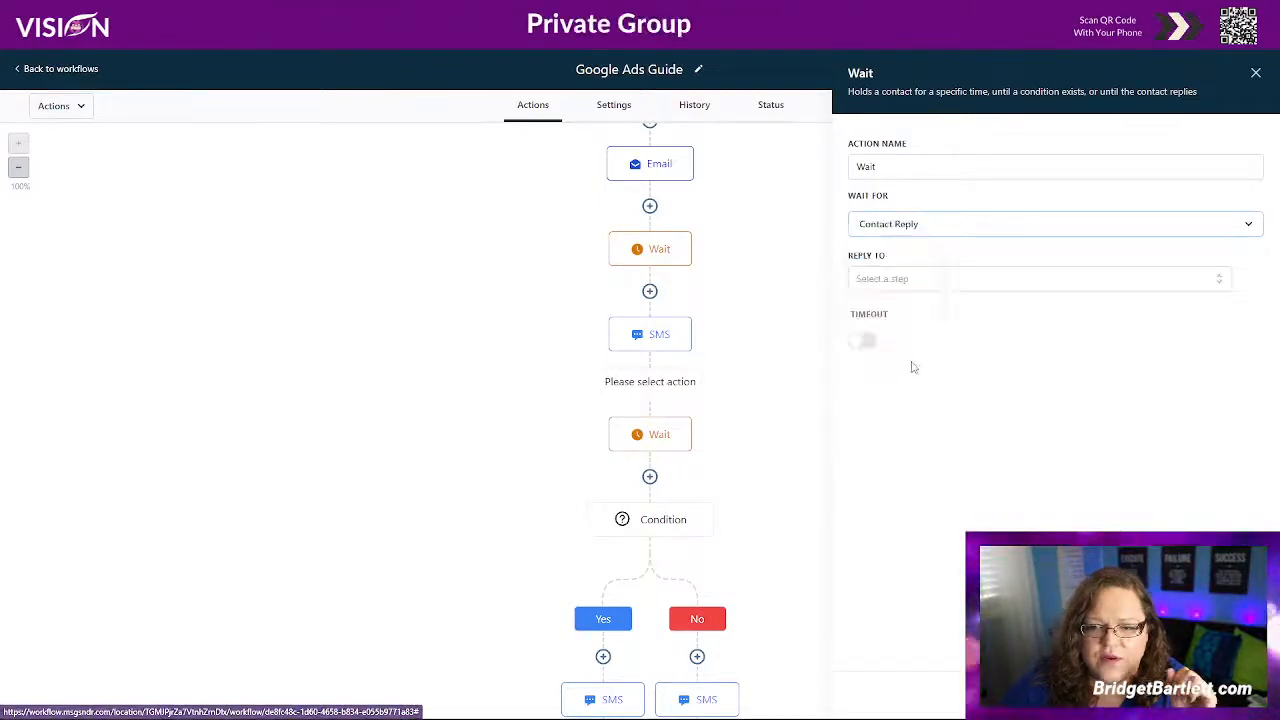
pyautogui.click(901, 282)
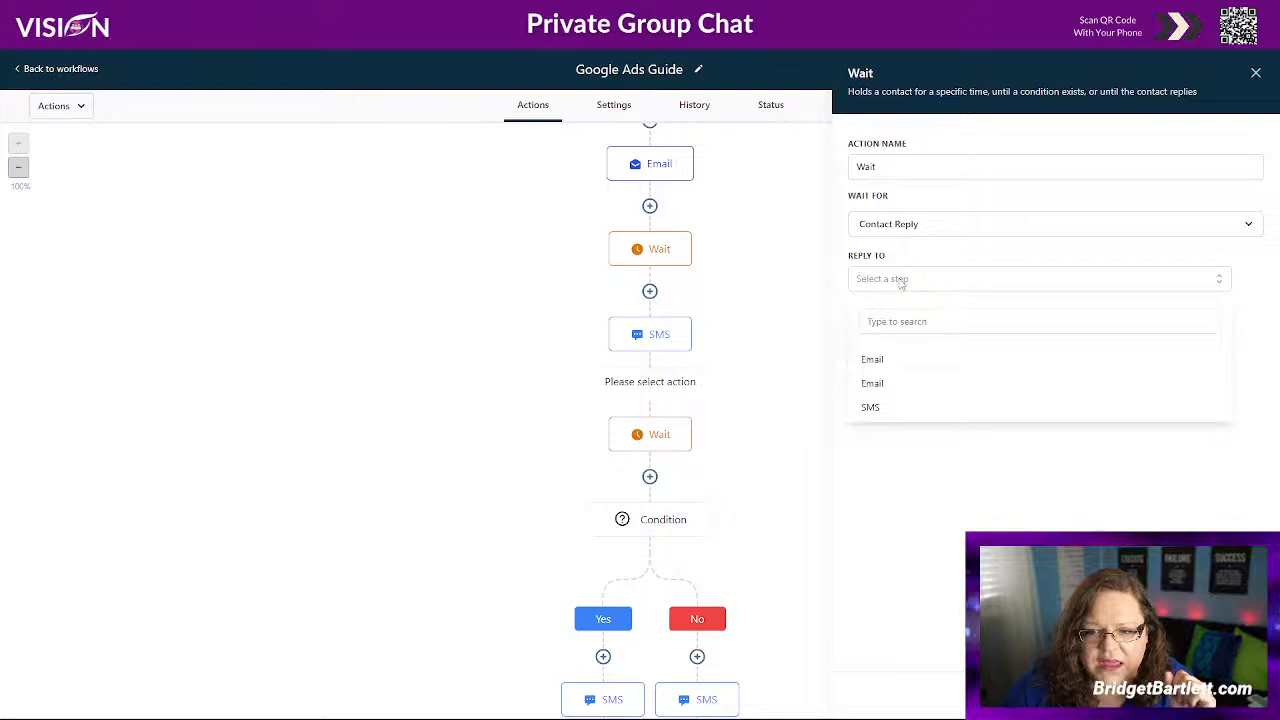
pyautogui.click(871, 409)
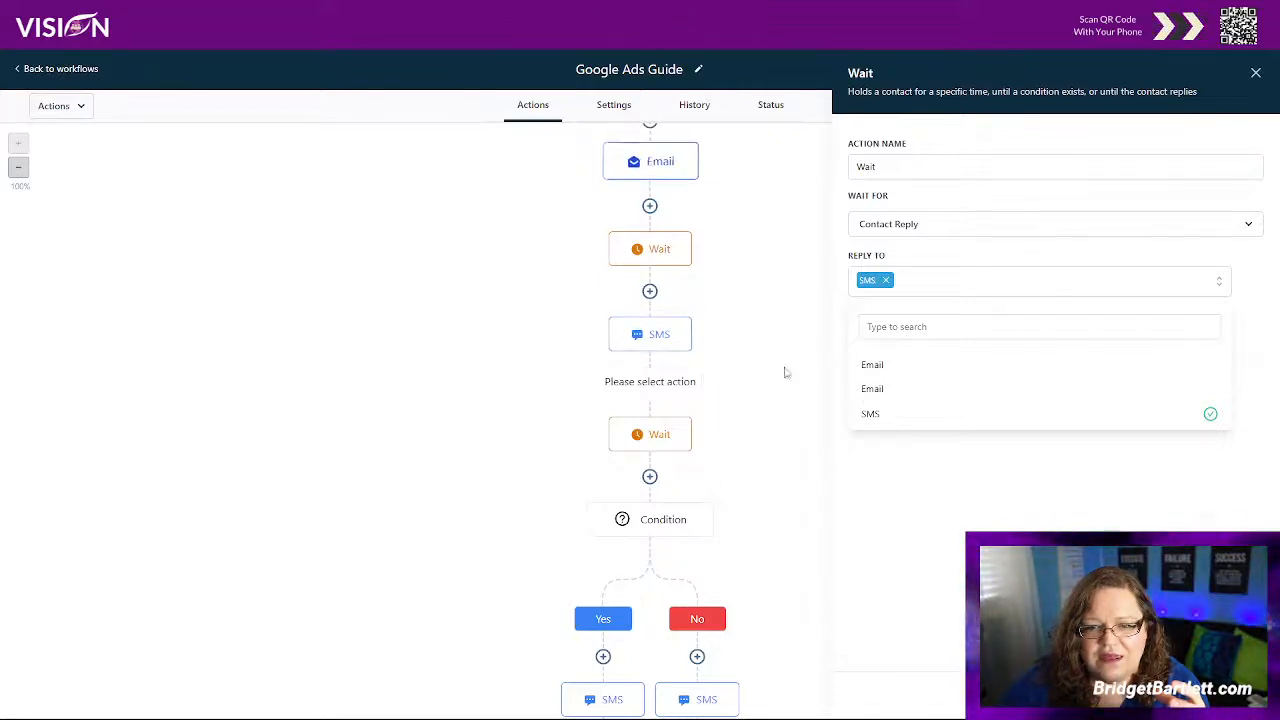
# Step: Look over the earlier Email actions offered as reply steps, and close the new Wait without adding it to the workflow
pyautogui.scroll(3, 786, 375)
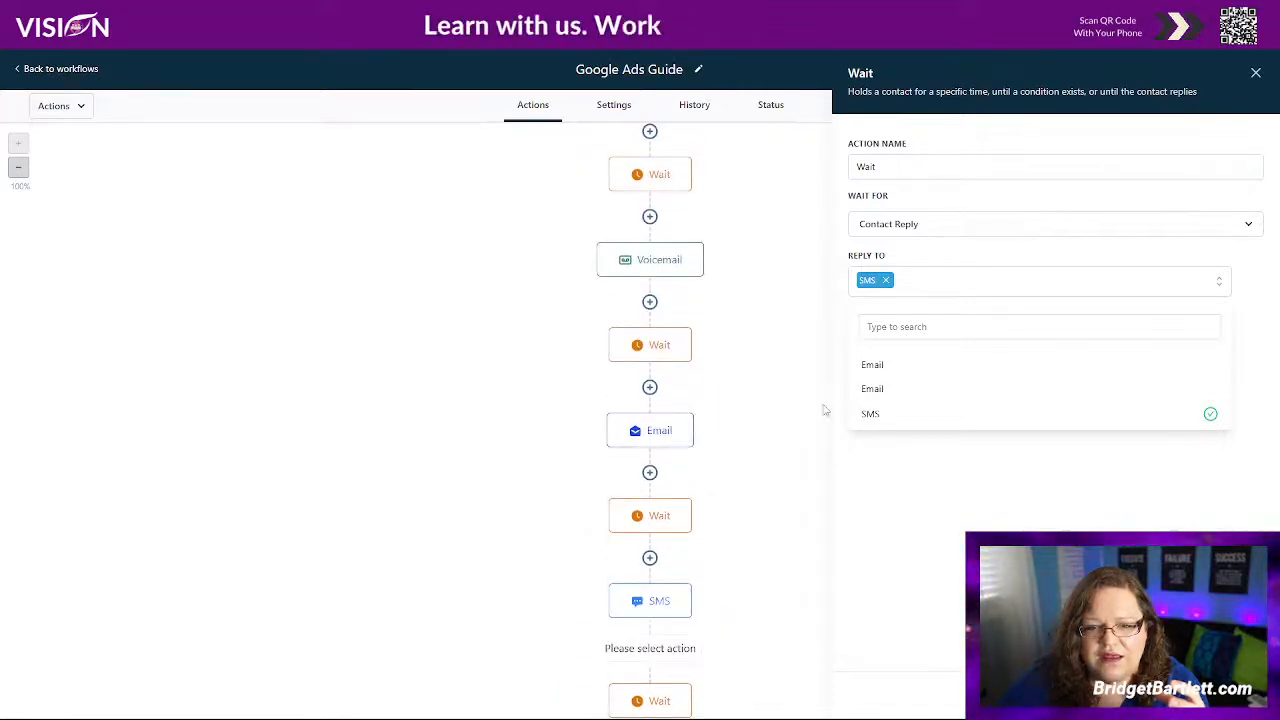
pyautogui.scroll(4, 790, 400)
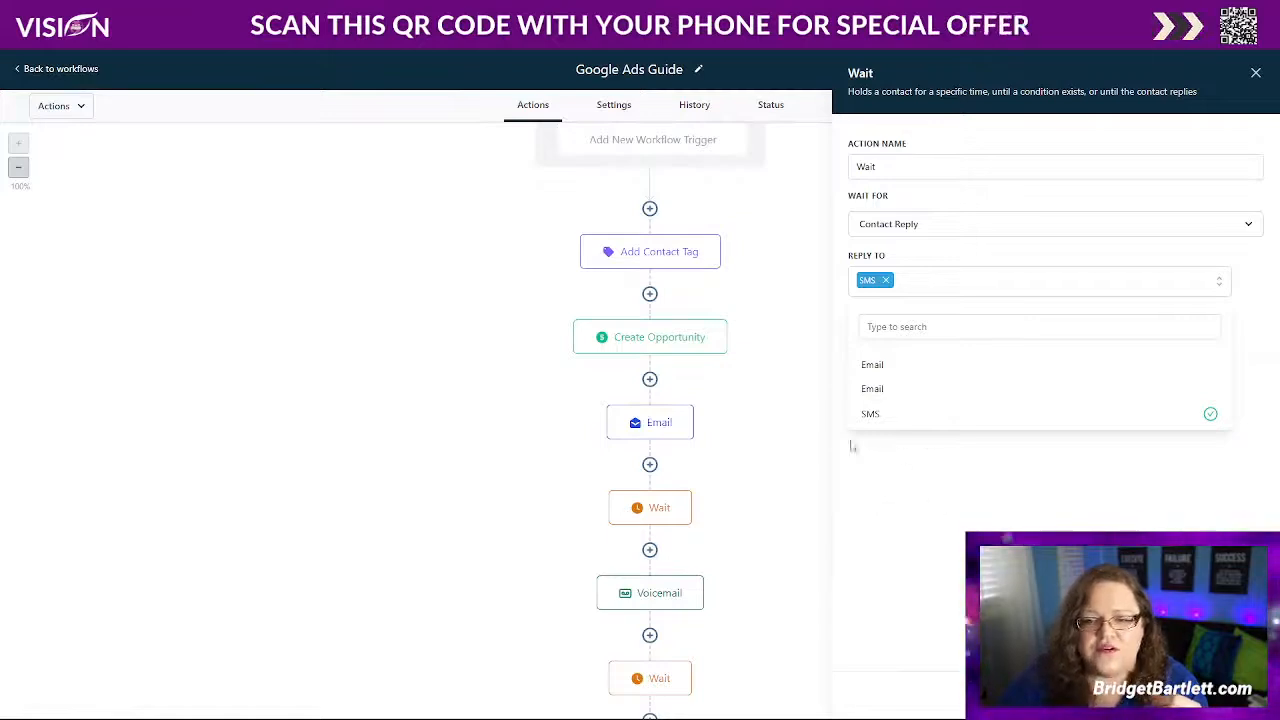
pyautogui.scroll(-5, 760, 490)
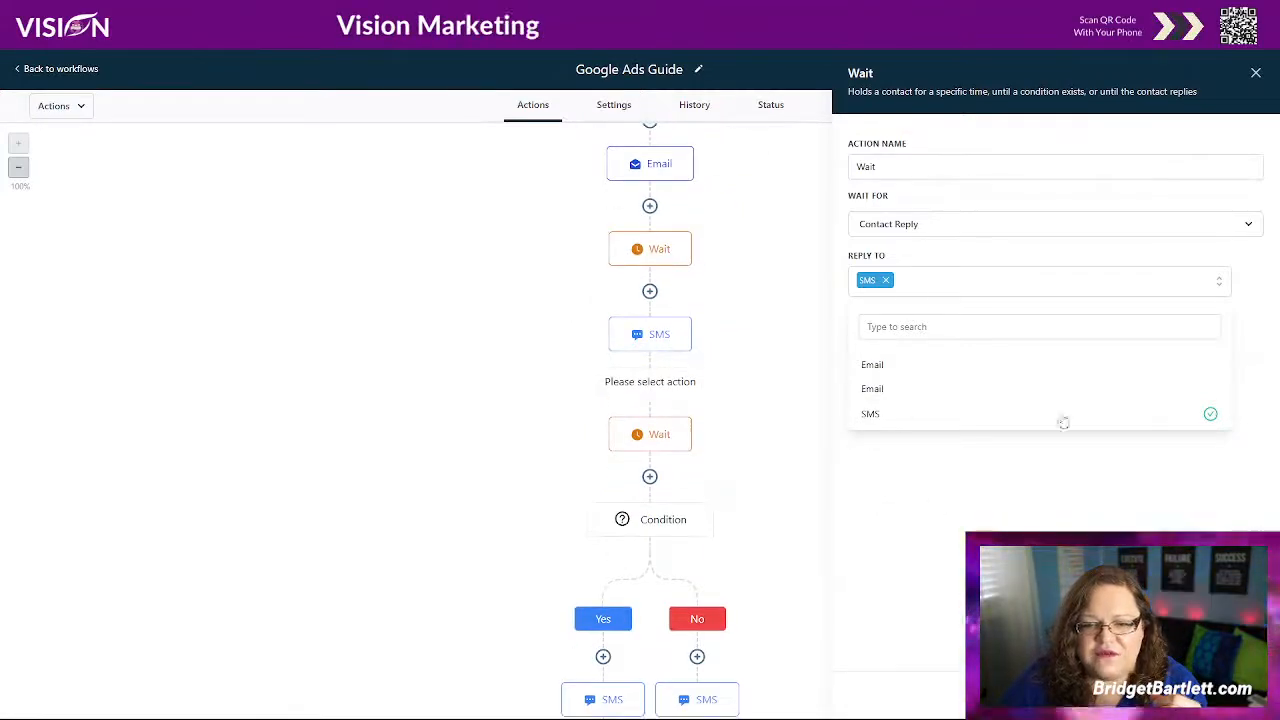
pyautogui.click(970, 322)
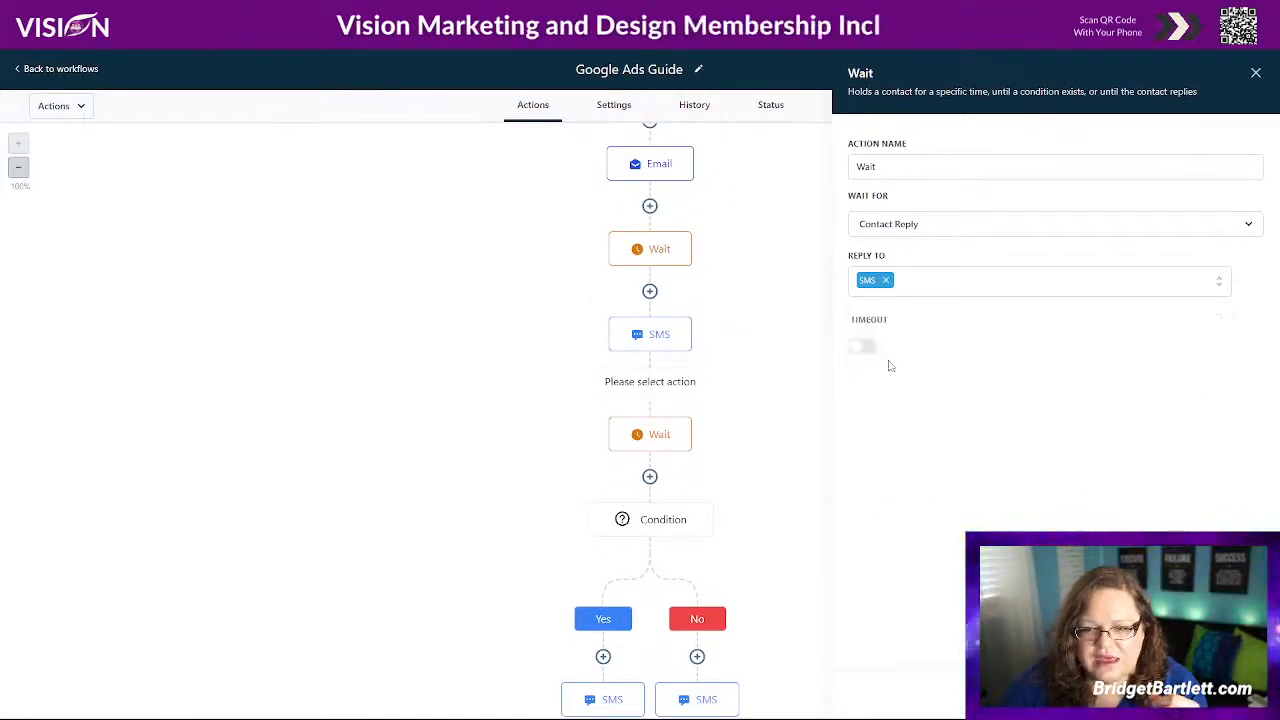
pyautogui.click(1143, 695)
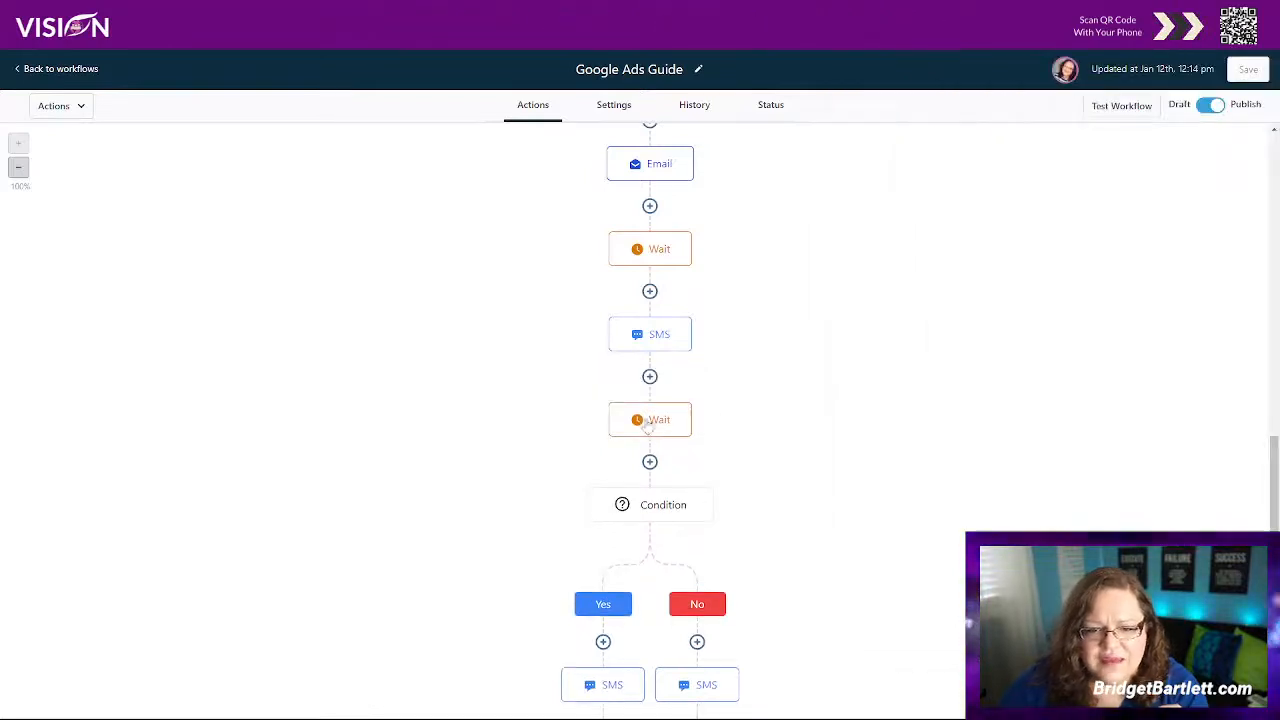
# Step: Check the reply and timeout settings of the Wait before the Condition, and the segment defined in the Condition
pyautogui.click(653, 425)
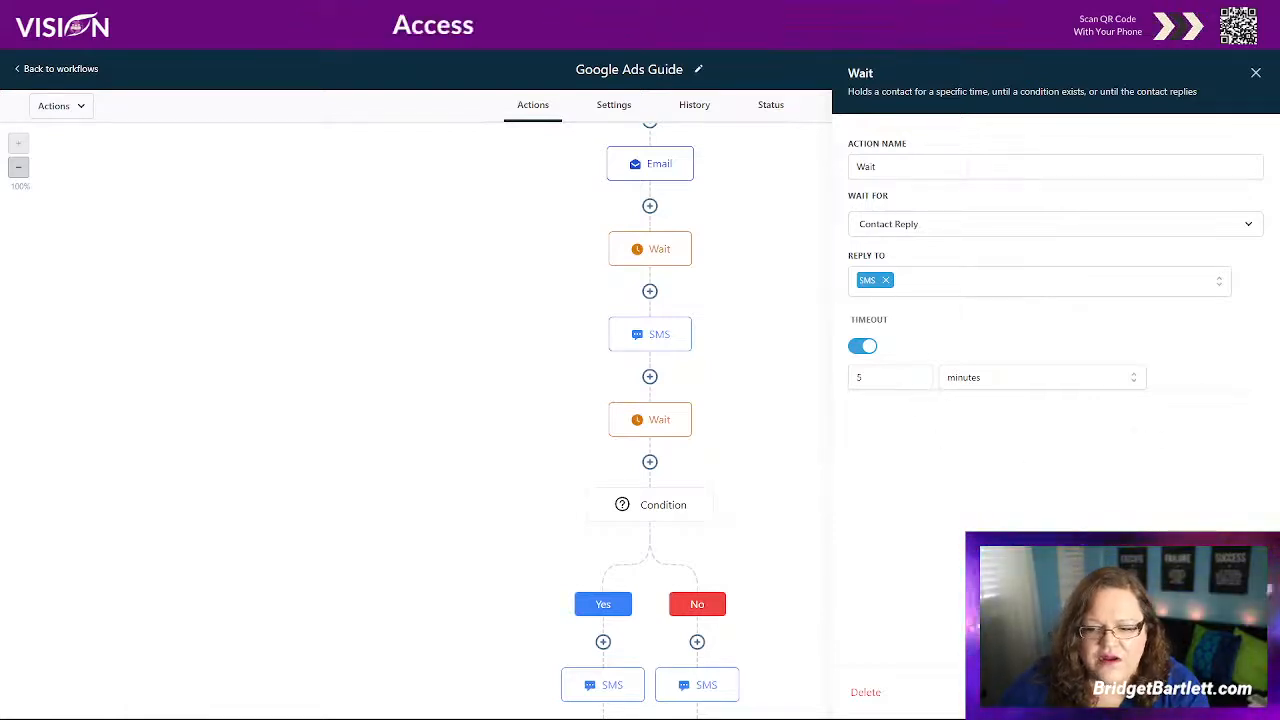
pyautogui.click(769, 531)
pyautogui.click(649, 503)
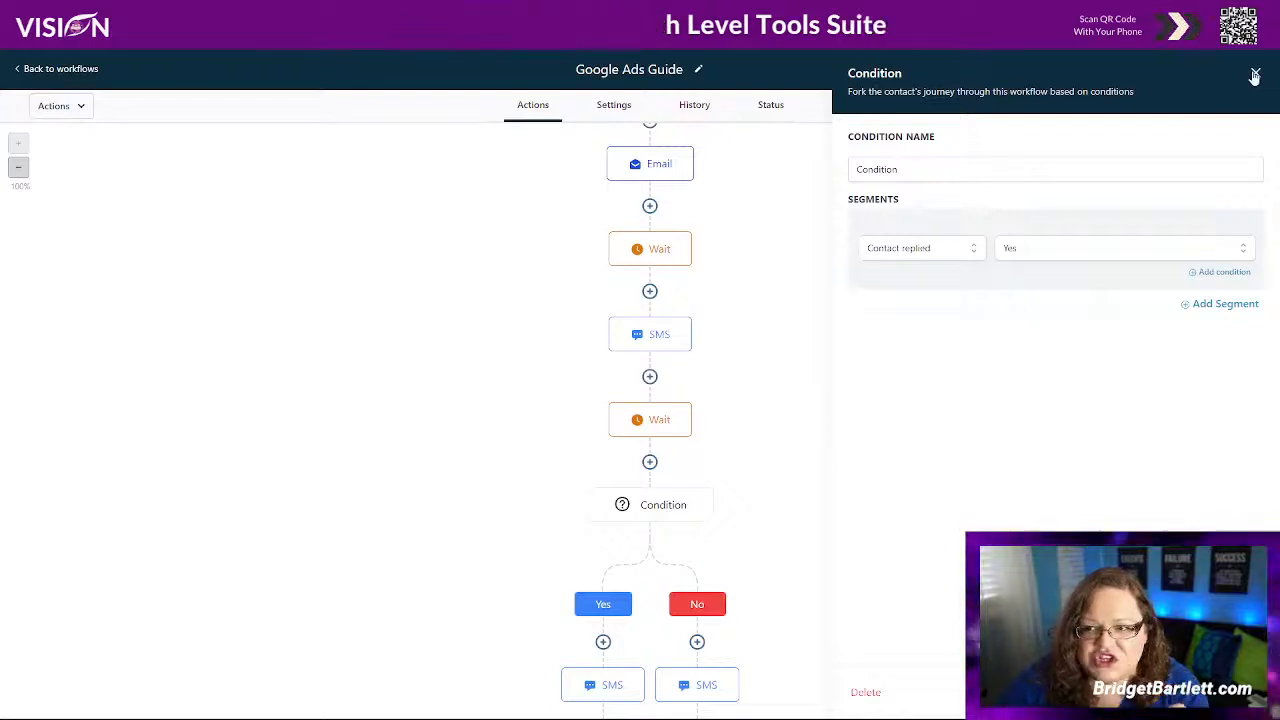
pyautogui.click(766, 389)
# Step: Start a new Condition directly after the last Wait and look over the Contact Reply options for its segment
pyautogui.click(649, 461)
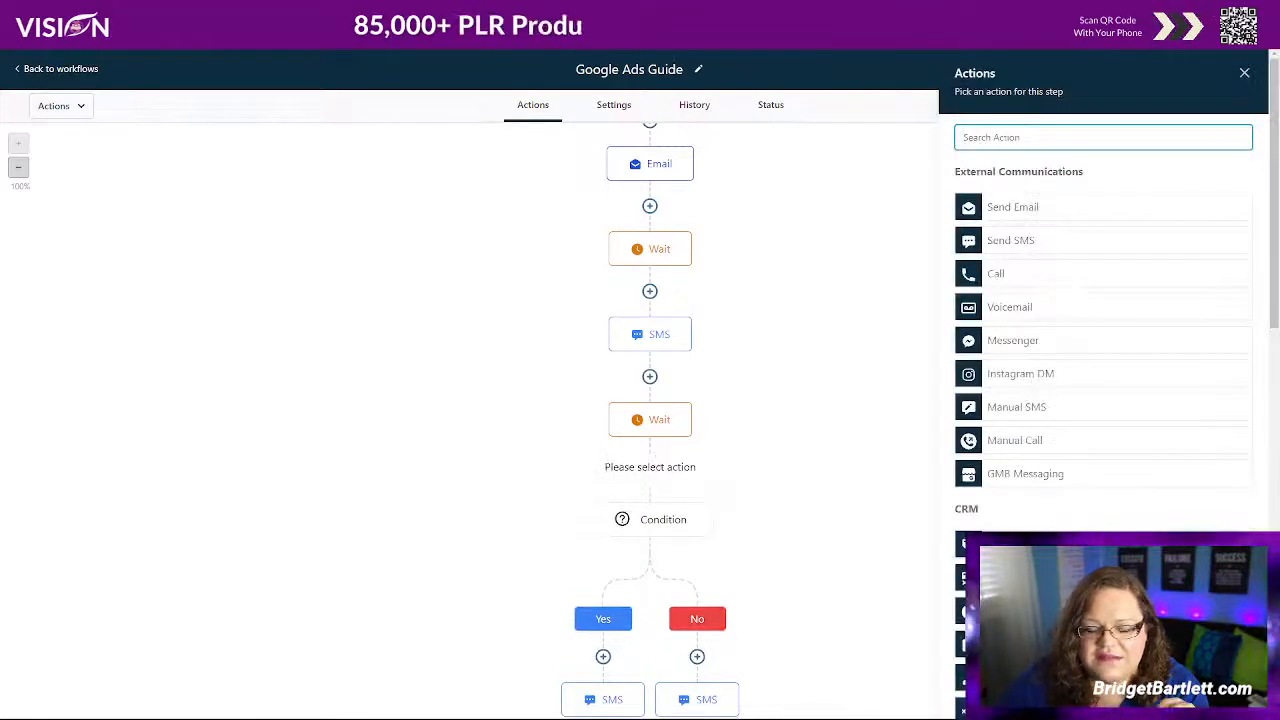
pyautogui.scroll(-7, 1100, 300)
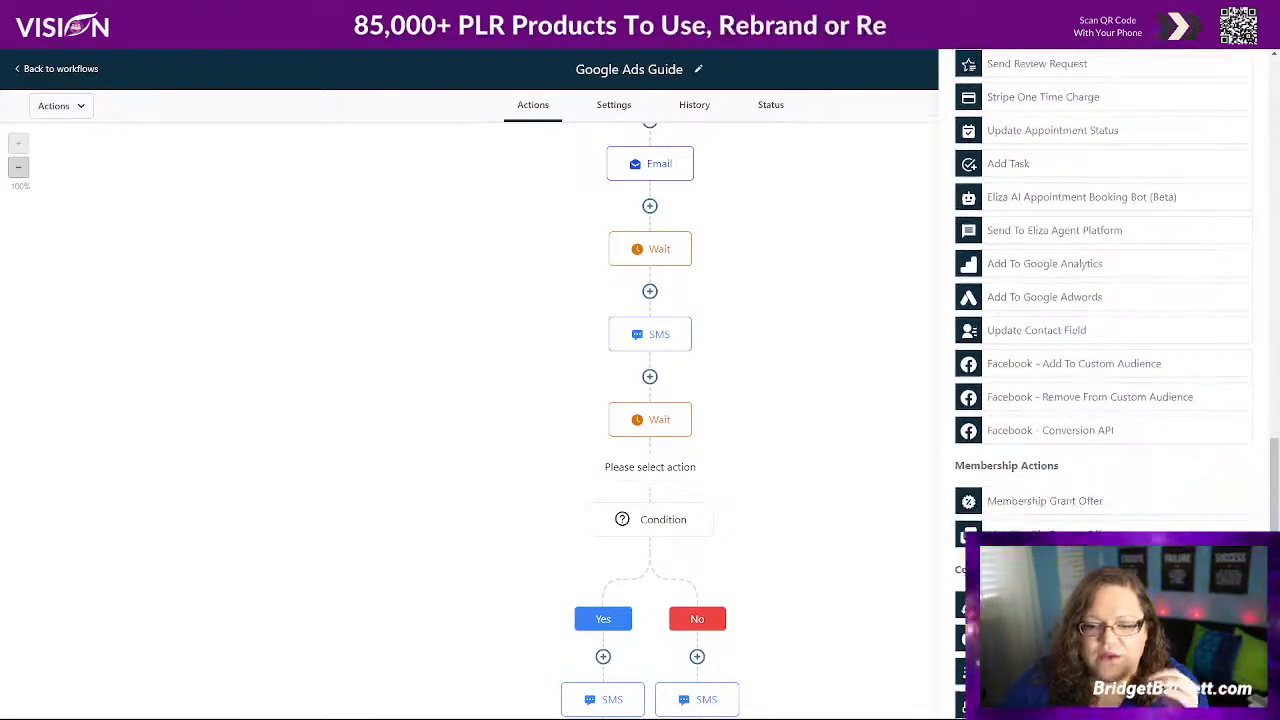
pyautogui.click(1030, 638)
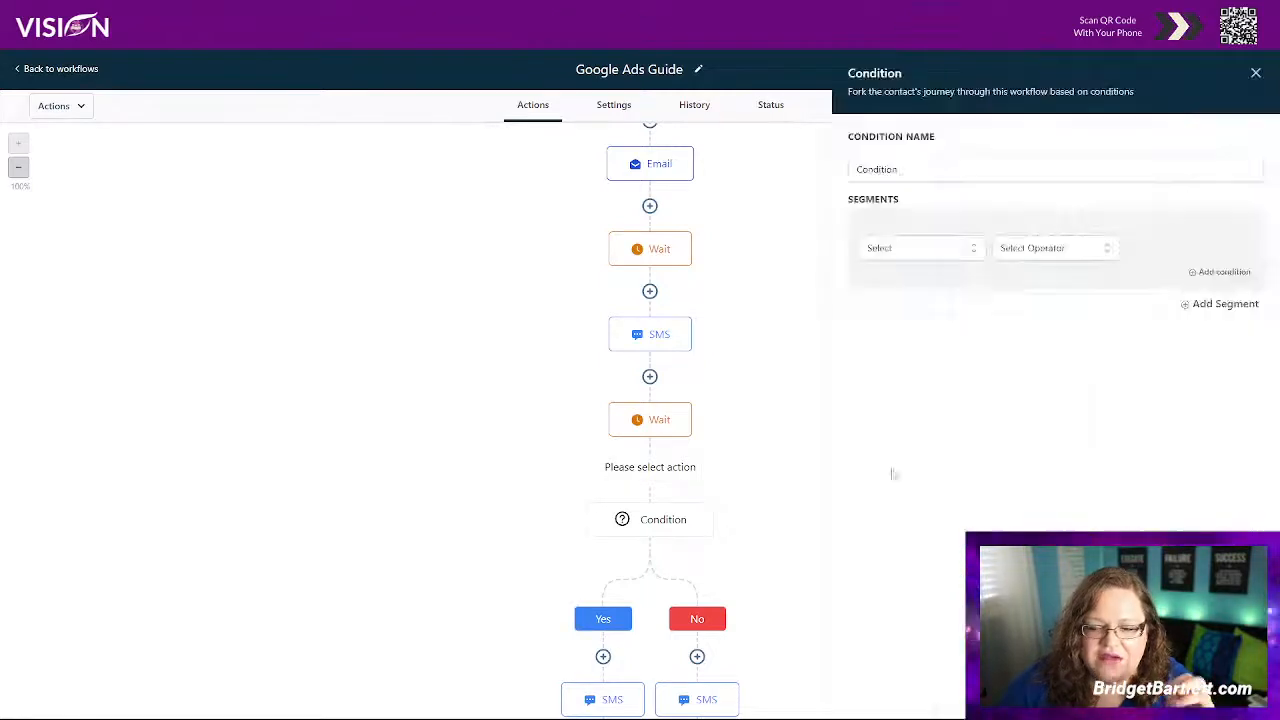
pyautogui.click(930, 252)
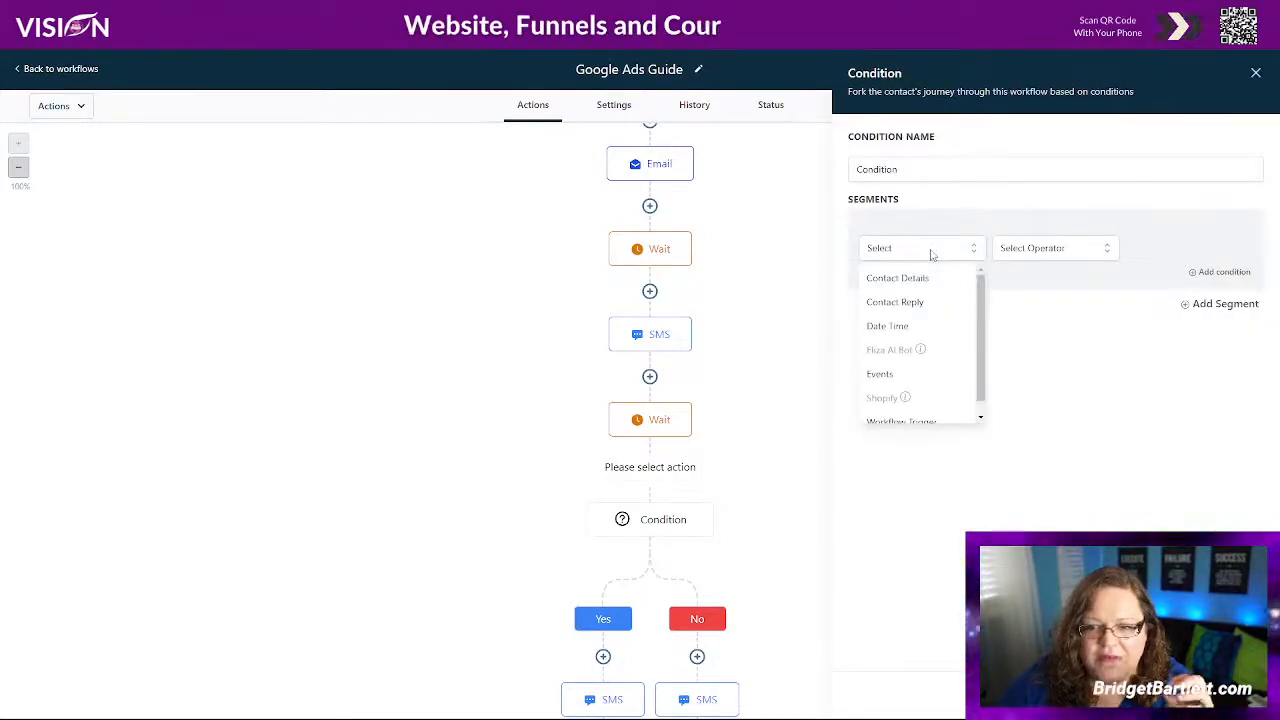
pyautogui.click(914, 302)
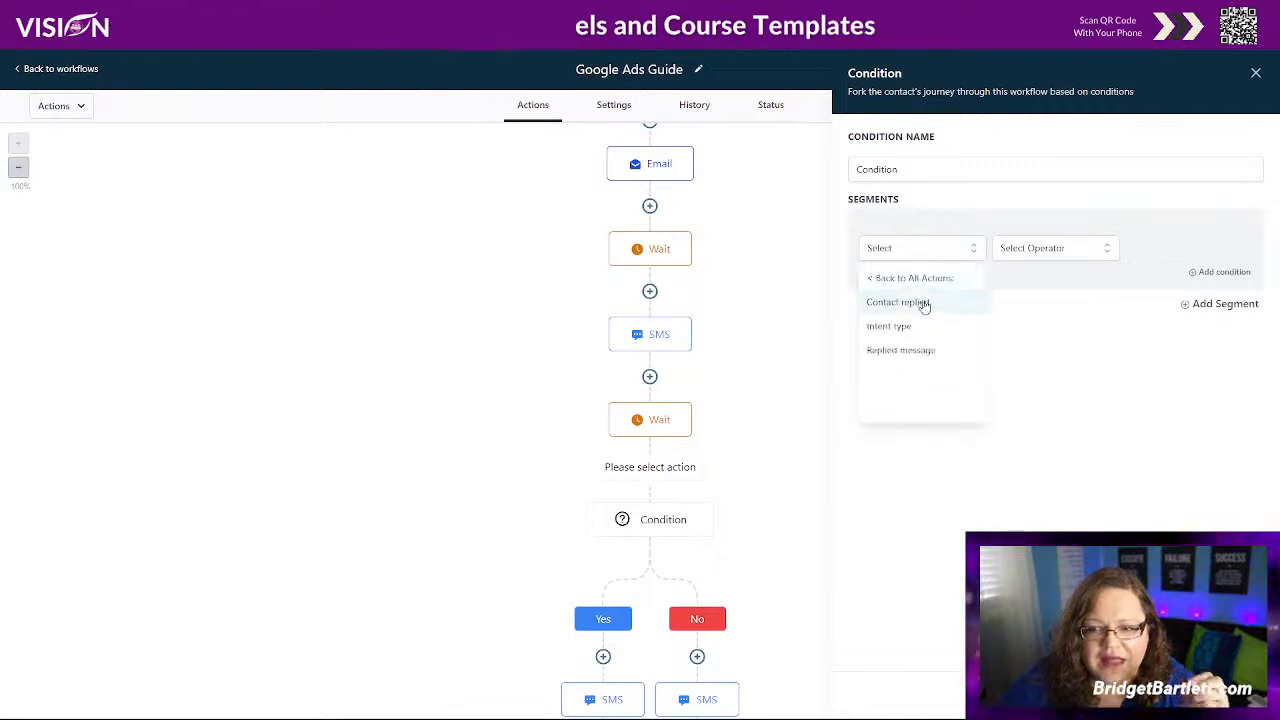
pyautogui.click(1070, 248)
pyautogui.click(927, 251)
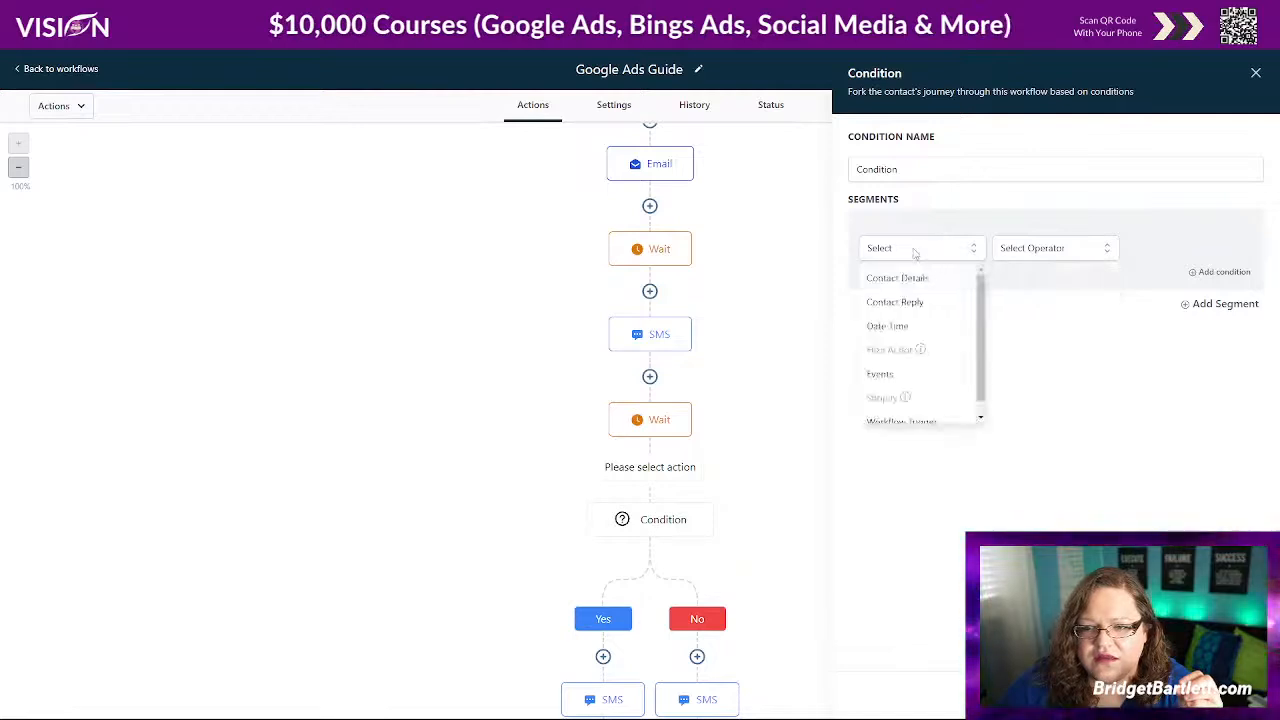
pyautogui.click(900, 302)
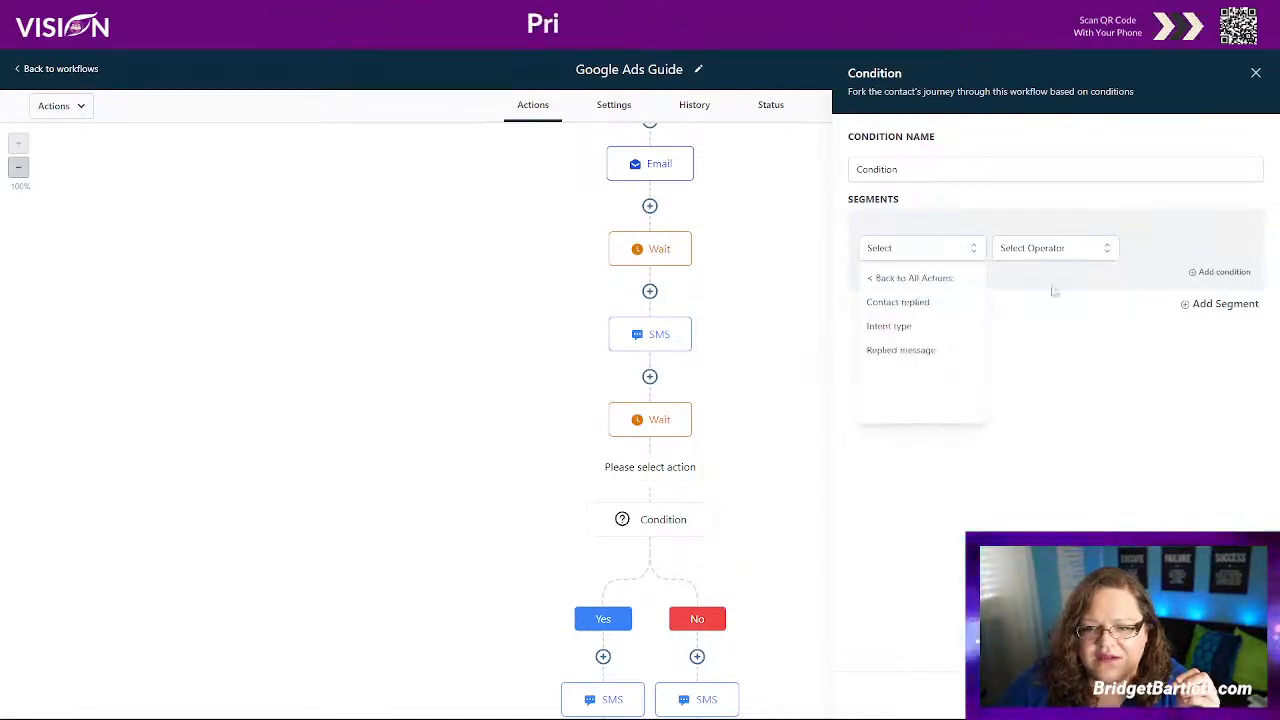
# Step: Set the new Condition's segment to Intent type Is Positive/Yes
pyautogui.click(894, 328)
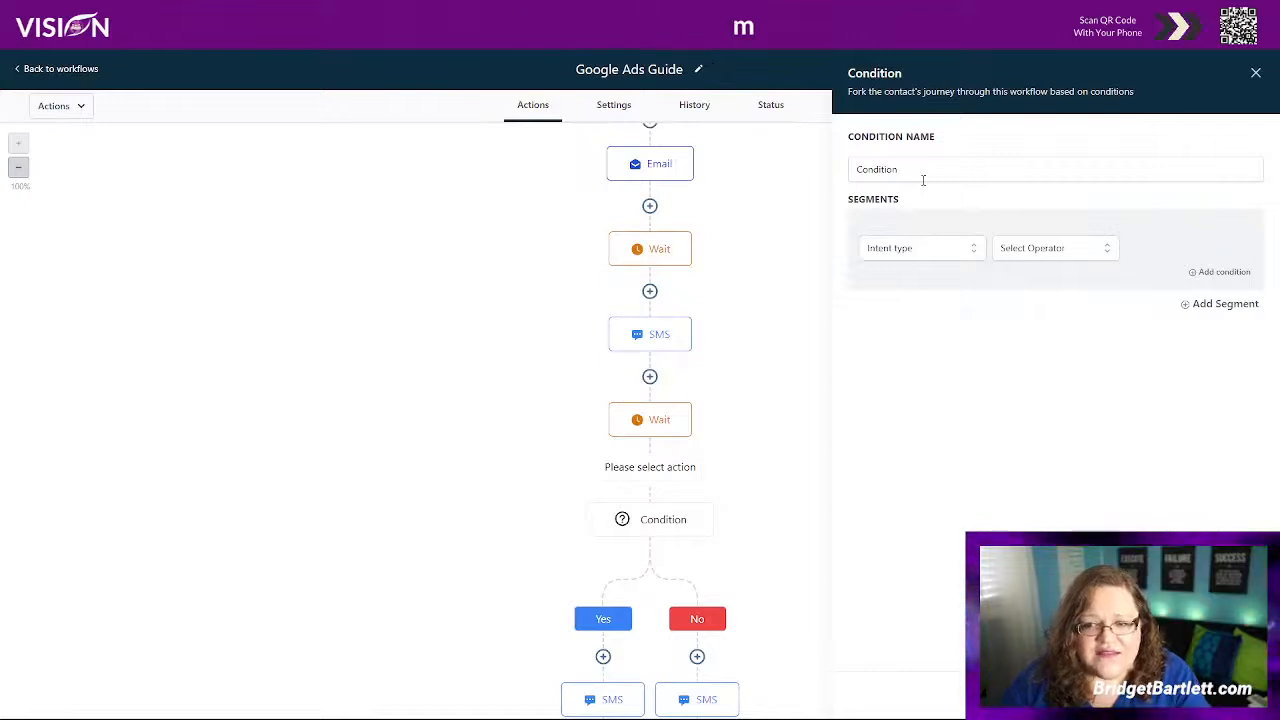
pyautogui.click(1020, 252)
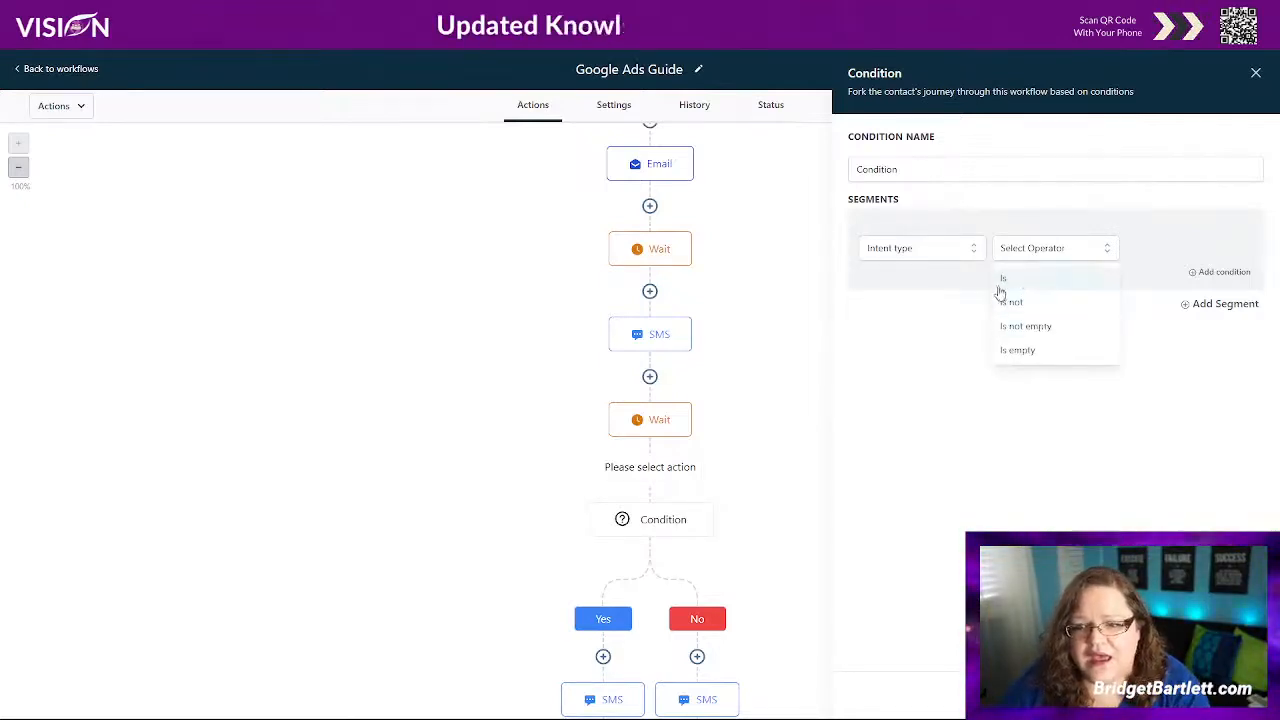
pyautogui.click(1008, 280)
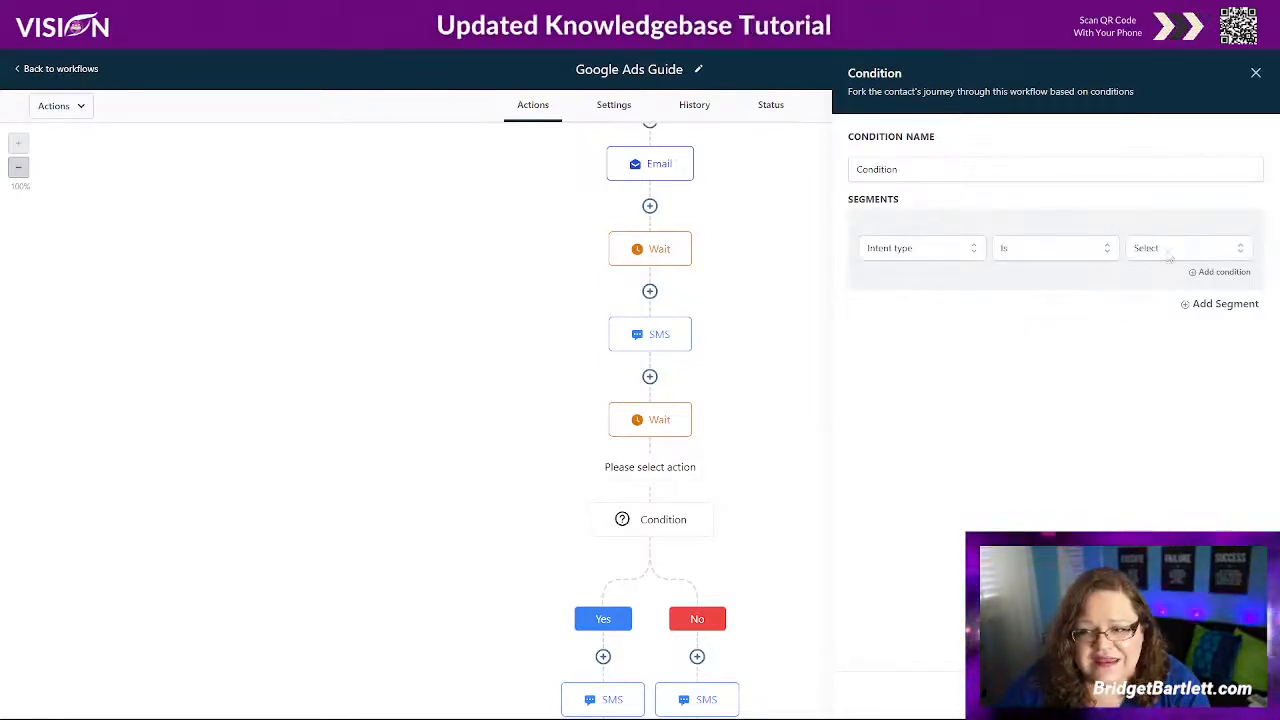
pyautogui.click(1168, 250)
pyautogui.click(1157, 331)
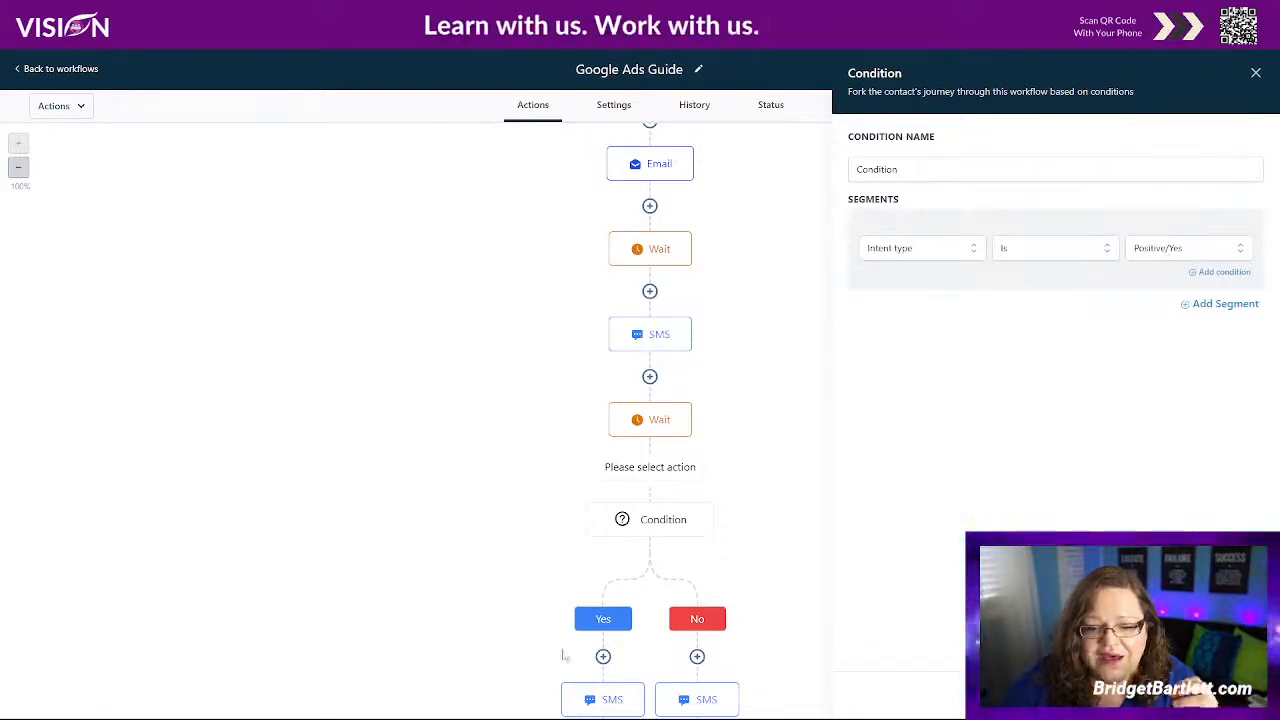
# Step: Add a second condition to the same segment, joined by And, with Intent type Is Negative/No
pyautogui.scroll(-1, 591, 659)
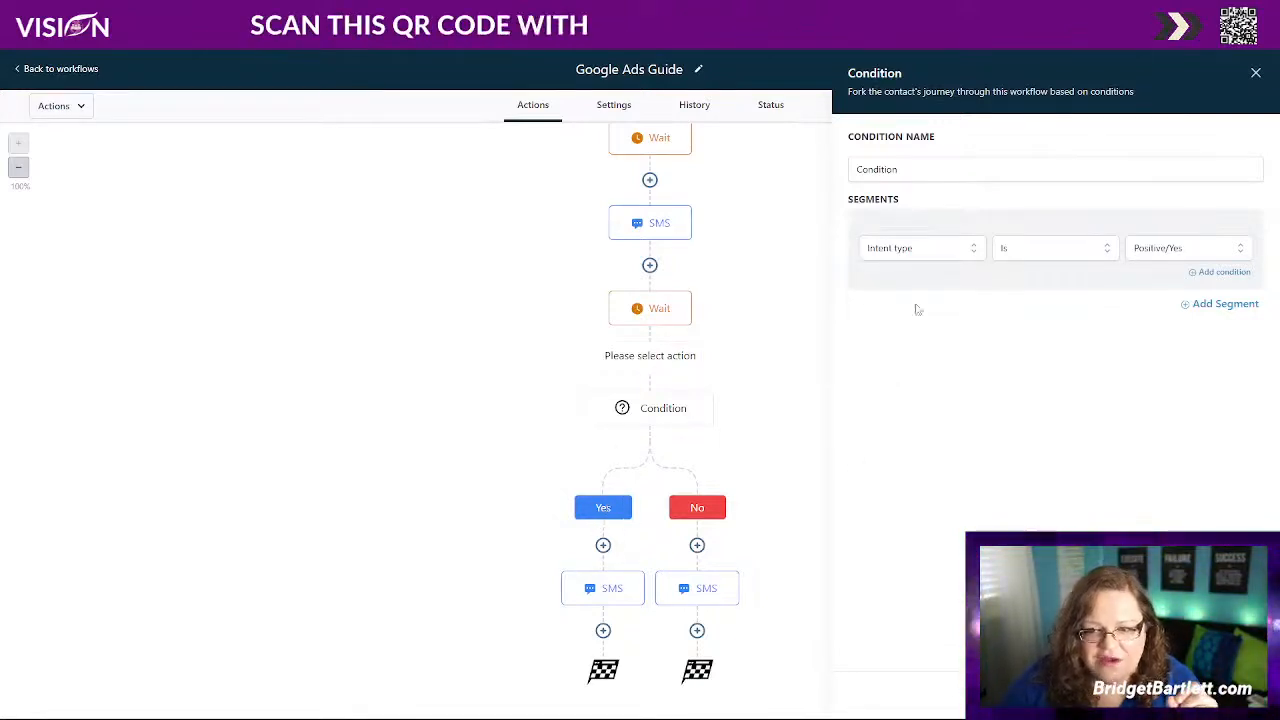
pyautogui.click(1216, 274)
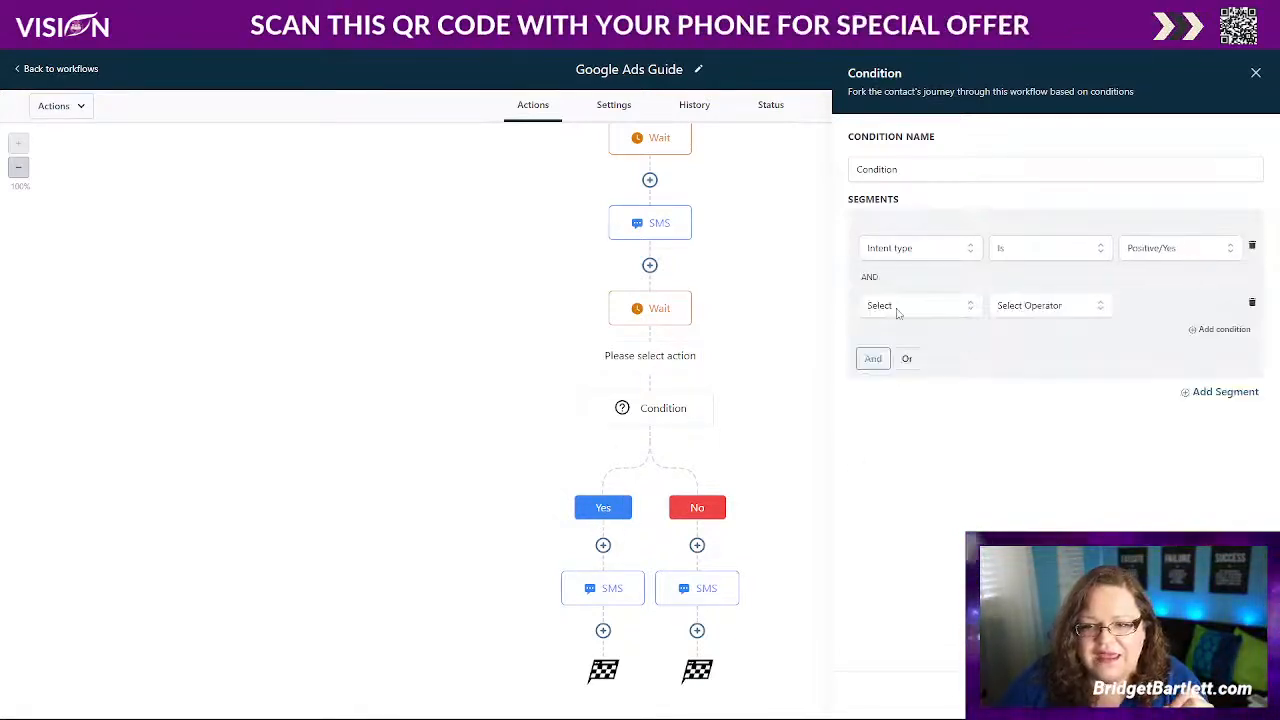
pyautogui.click(897, 313)
pyautogui.click(914, 357)
pyautogui.click(1030, 308)
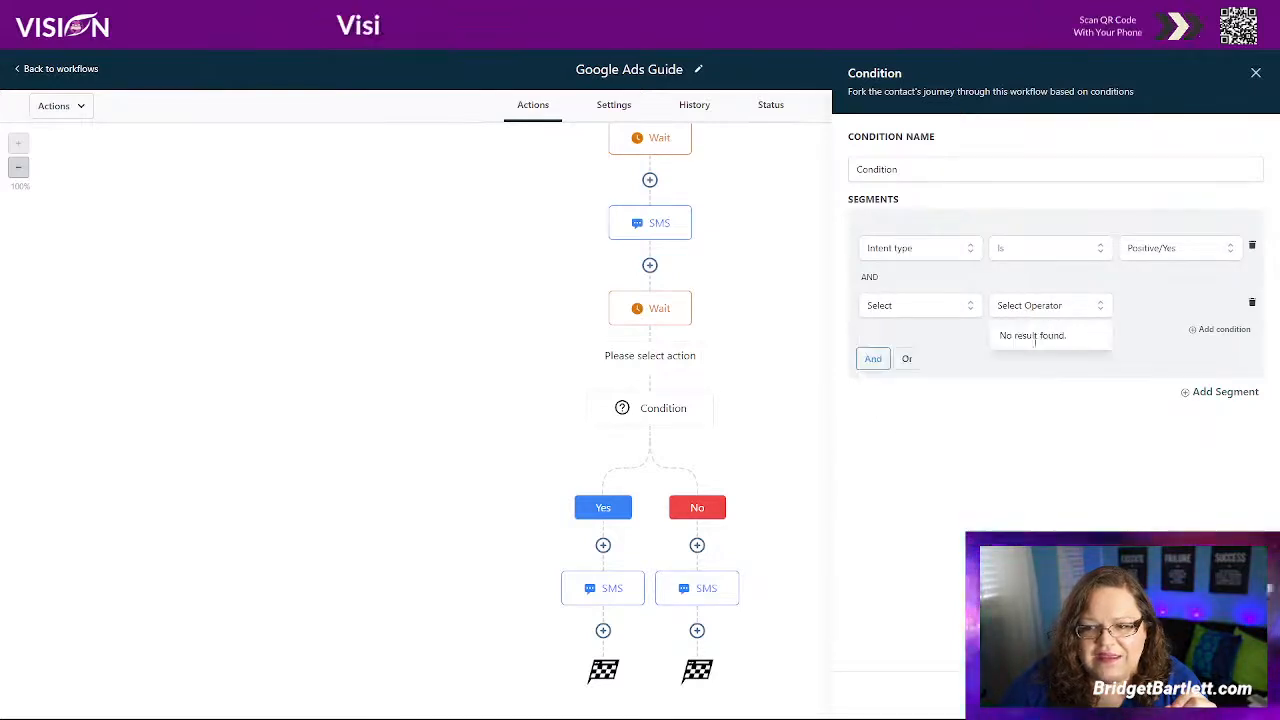
pyautogui.click(918, 308)
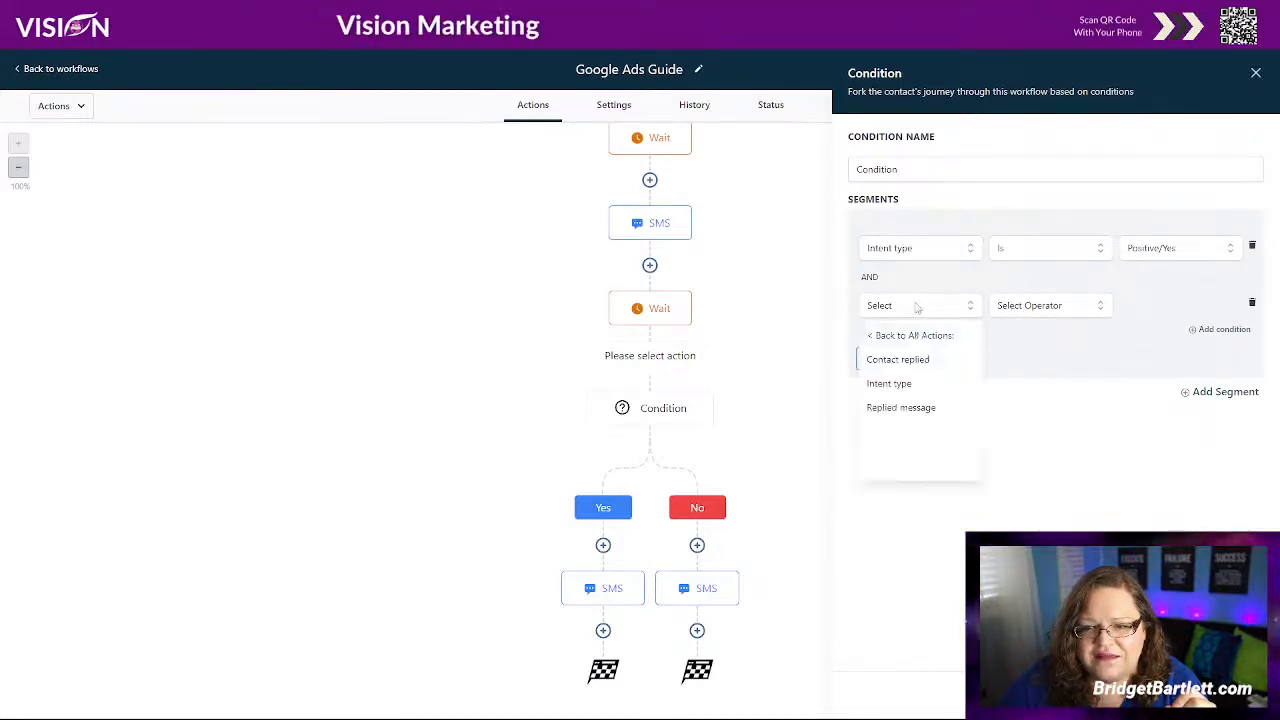
pyautogui.click(915, 362)
pyautogui.click(891, 305)
pyautogui.click(905, 384)
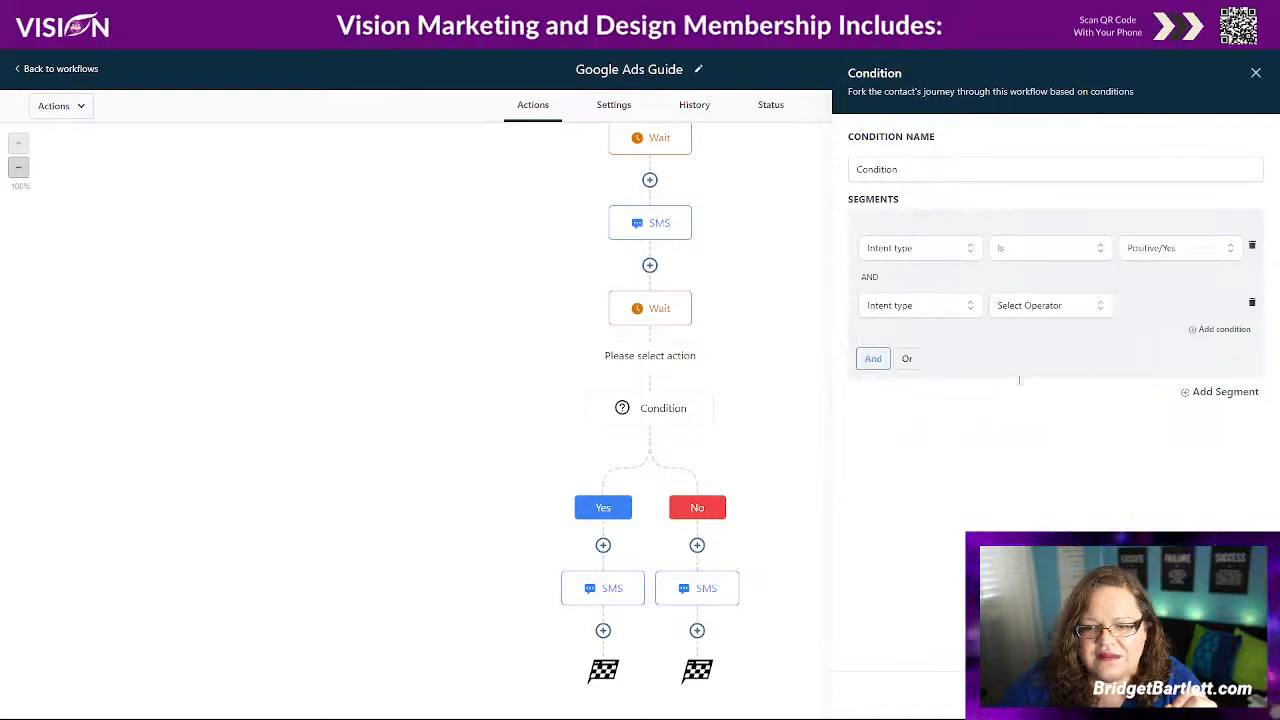
pyautogui.click(1049, 305)
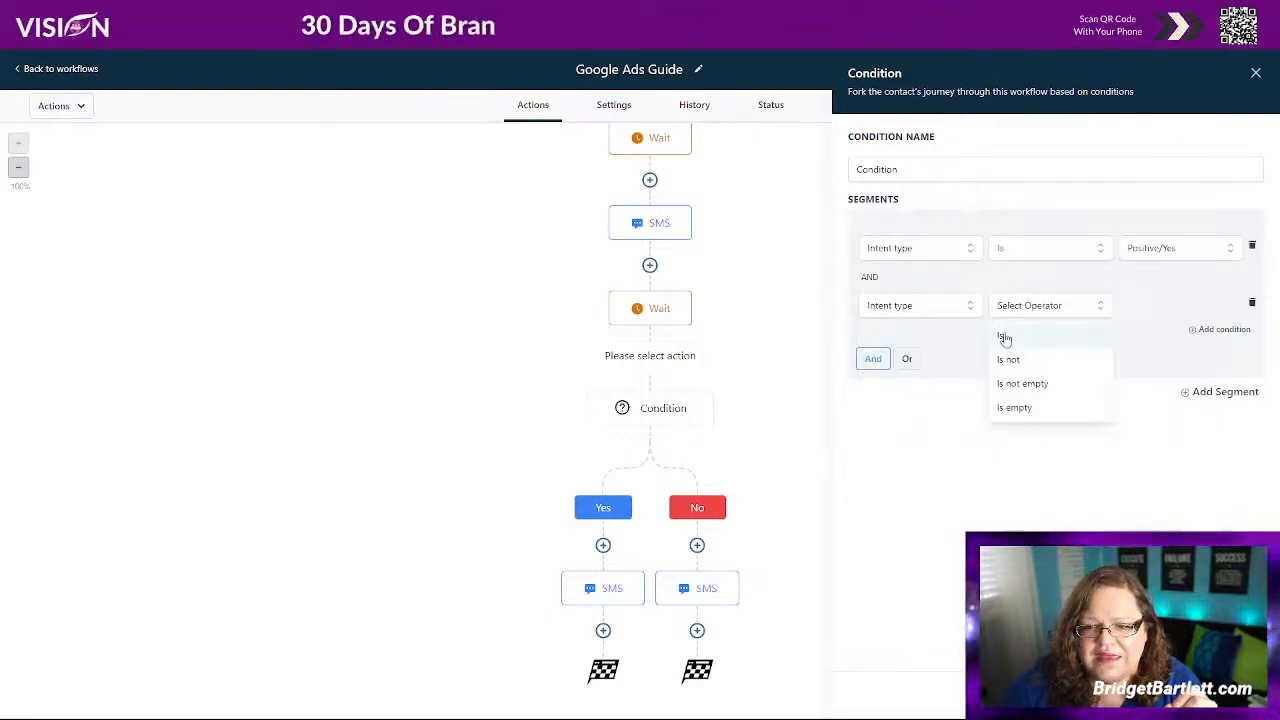
pyautogui.click(1005, 338)
pyautogui.click(1152, 305)
pyautogui.click(1140, 388)
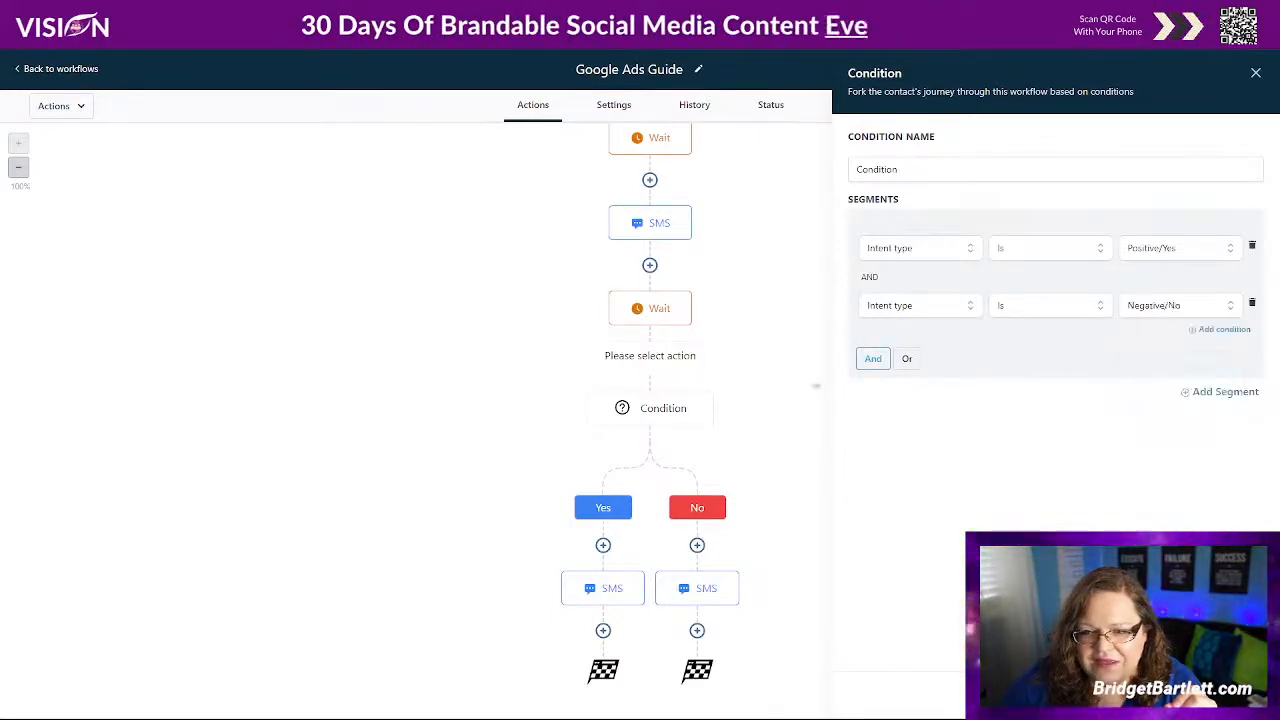
# Step: Delete the Negative/No condition row and discard the new Condition without adding it to the workflow
pyautogui.click(1252, 304)
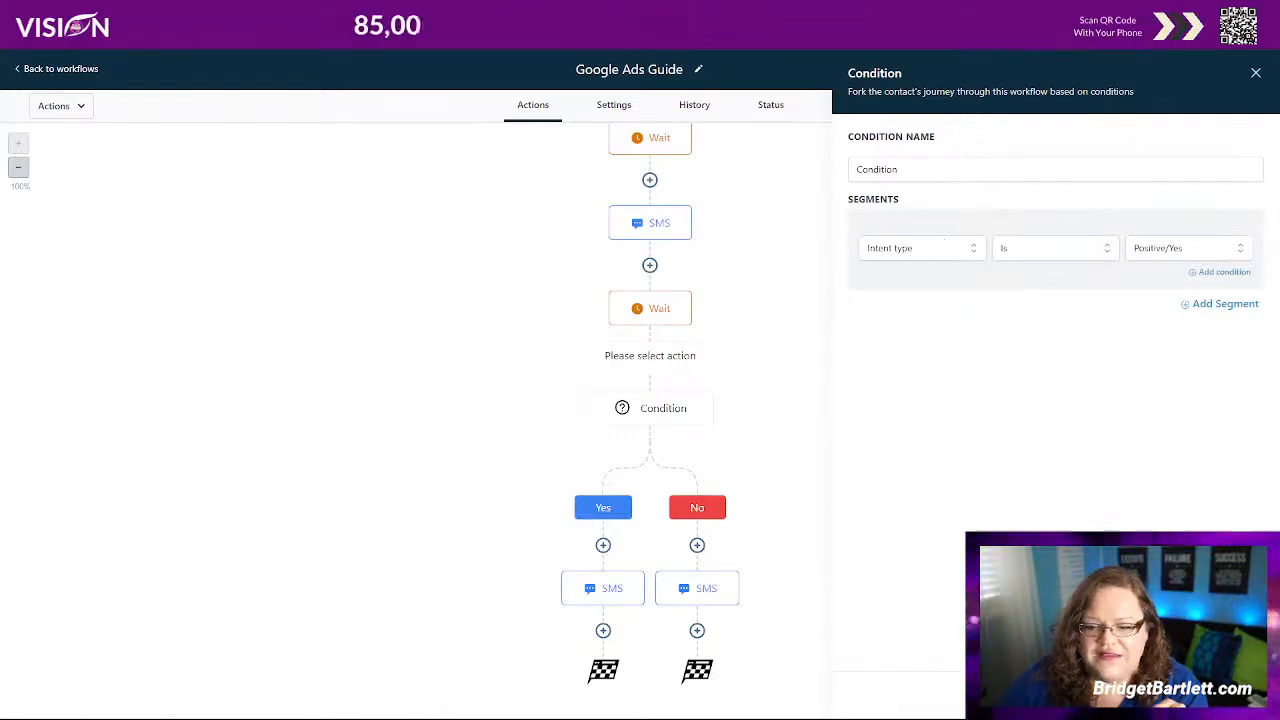
pyautogui.click(1128, 694)
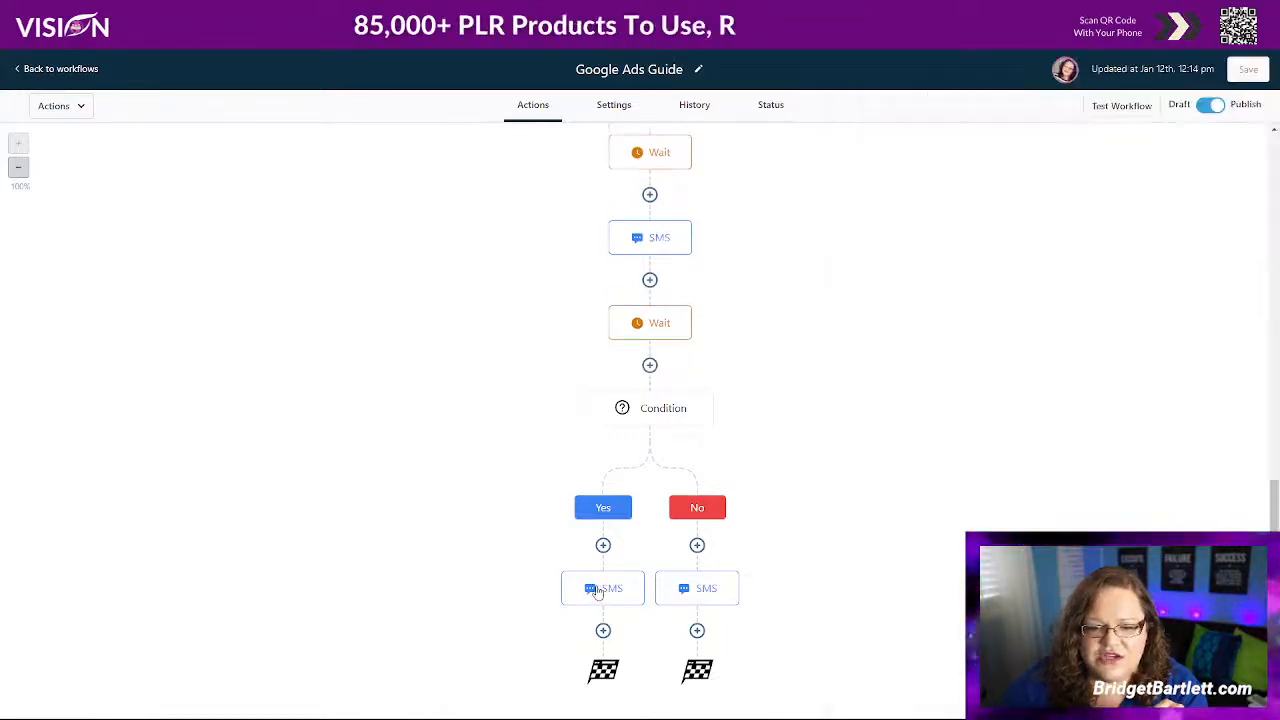
# Step: Read the SMS messages in the Condition's Yes and No branches and close them without changes
pyautogui.click(600, 588)
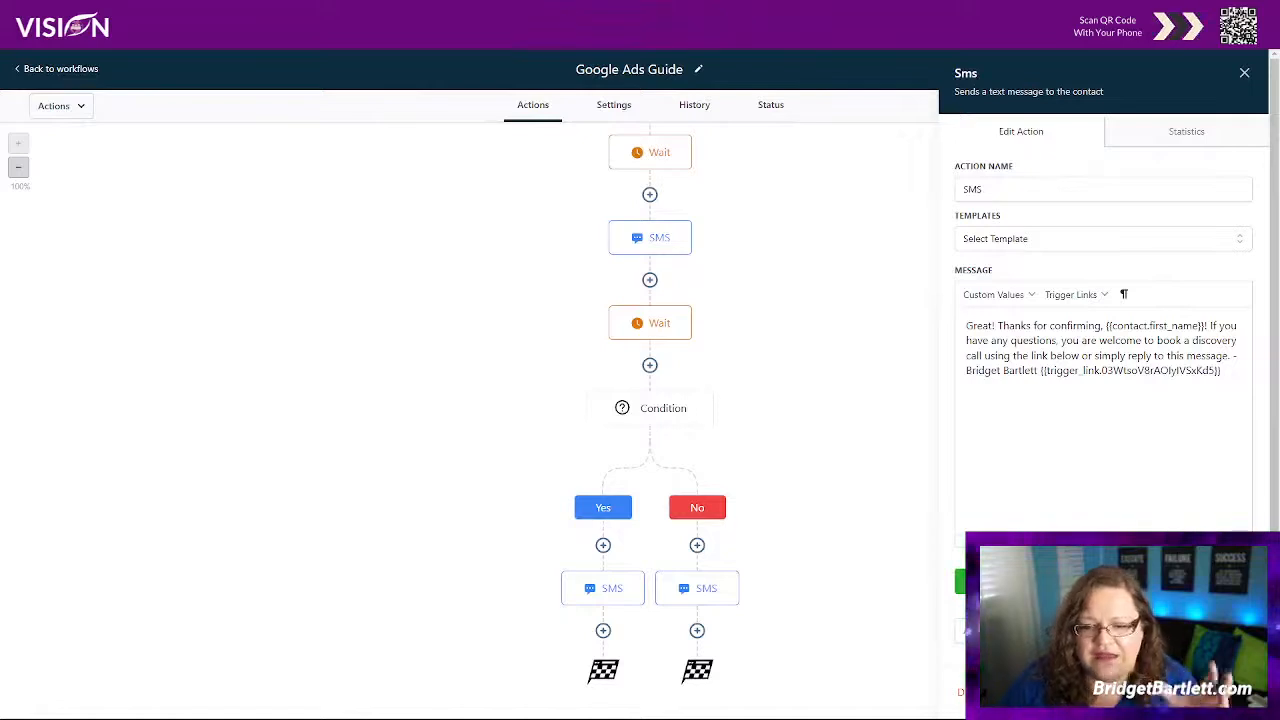
pyautogui.click(1109, 692)
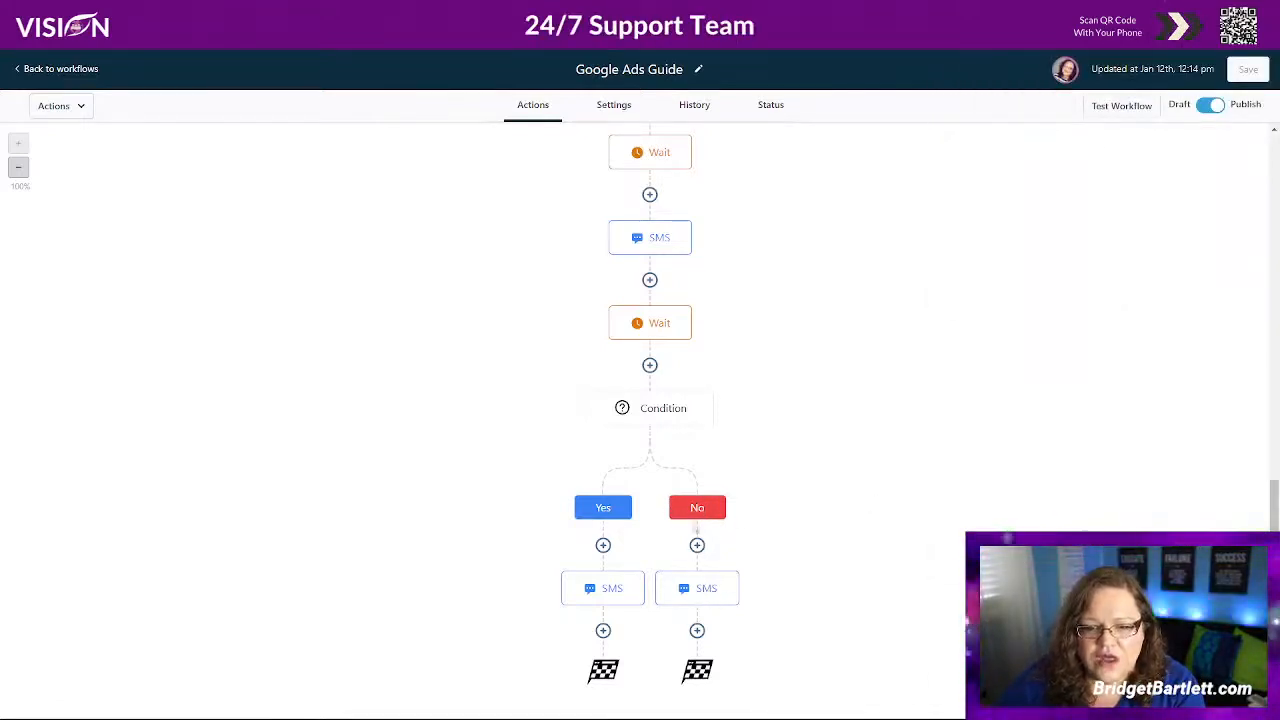
pyautogui.click(703, 585)
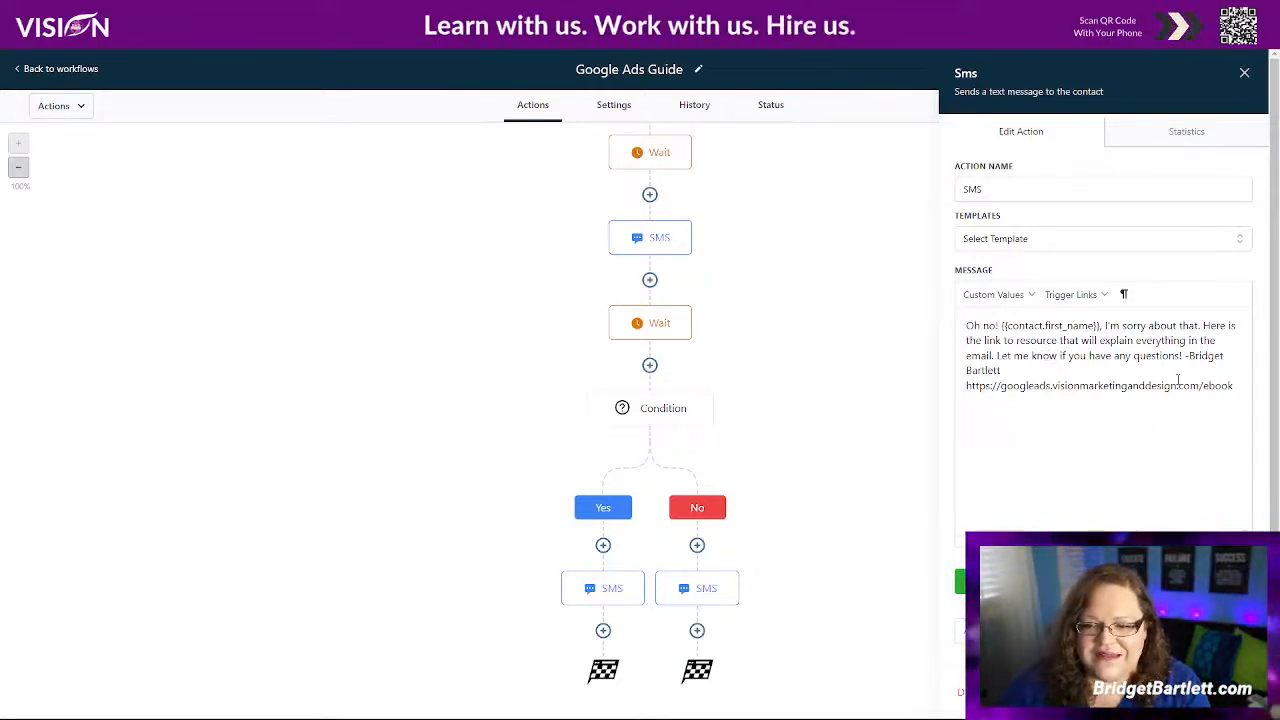
pyautogui.click(1244, 73)
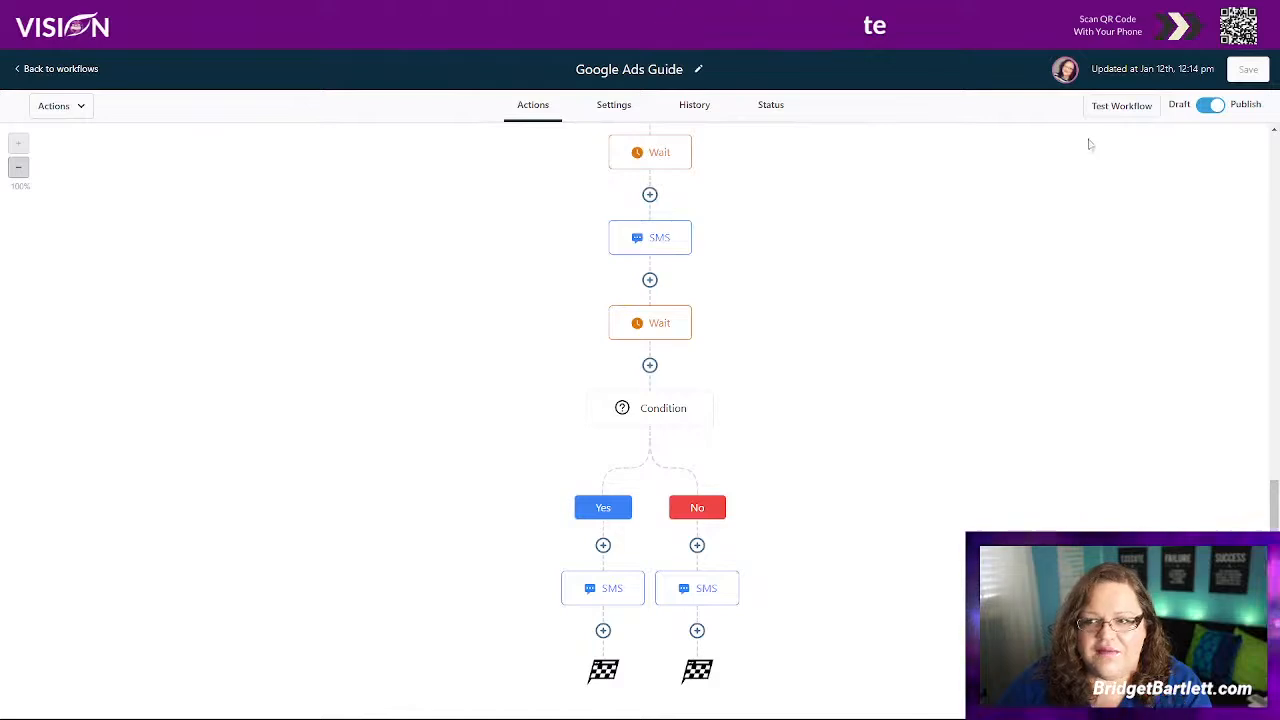
# Step: Review the workflow's default settings, from the time window and sender address through to Workflow Sequence Management
pyautogui.click(612, 105)
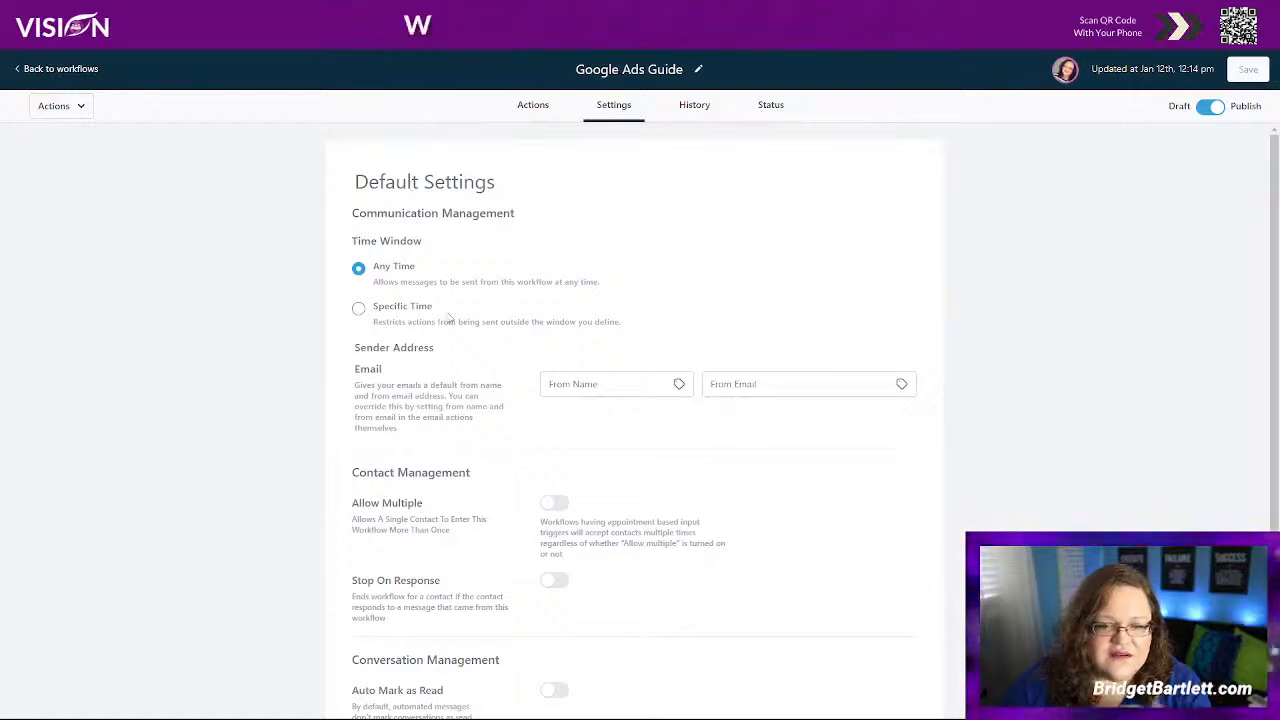
pyautogui.scroll(-1, 450, 318)
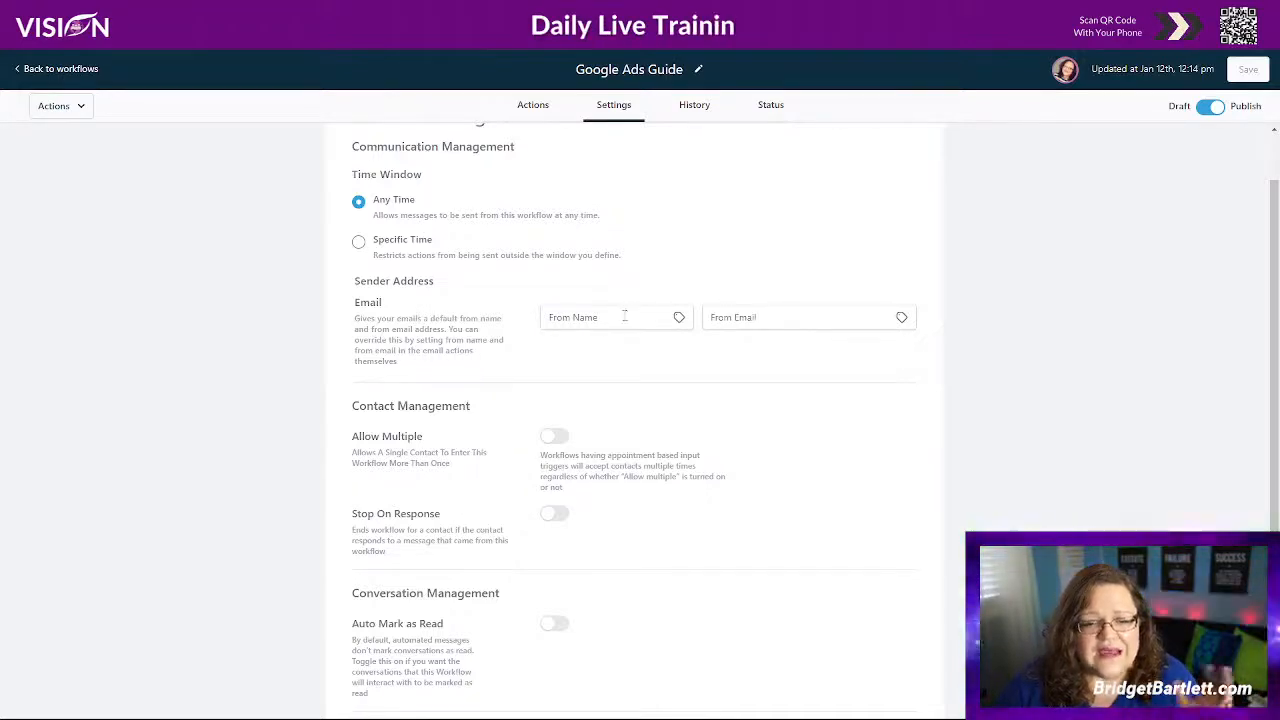
pyautogui.scroll(-2, 487, 490)
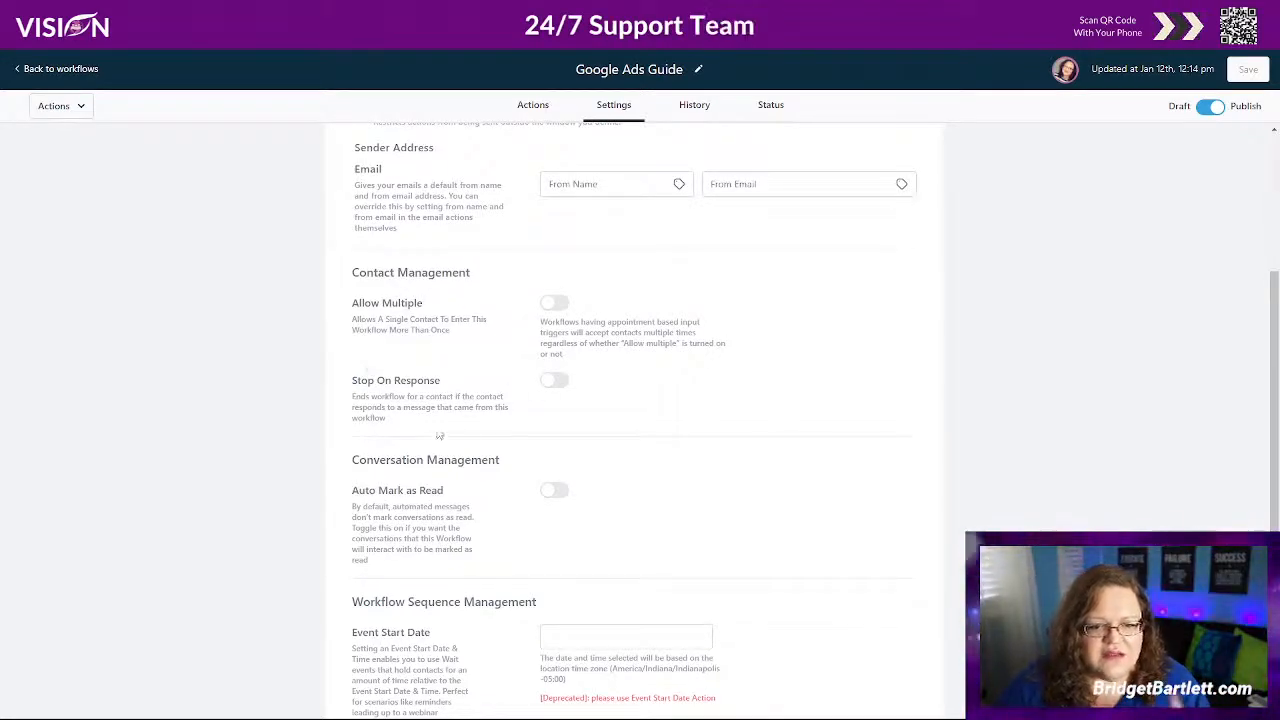
pyautogui.scroll(-1, 391, 448)
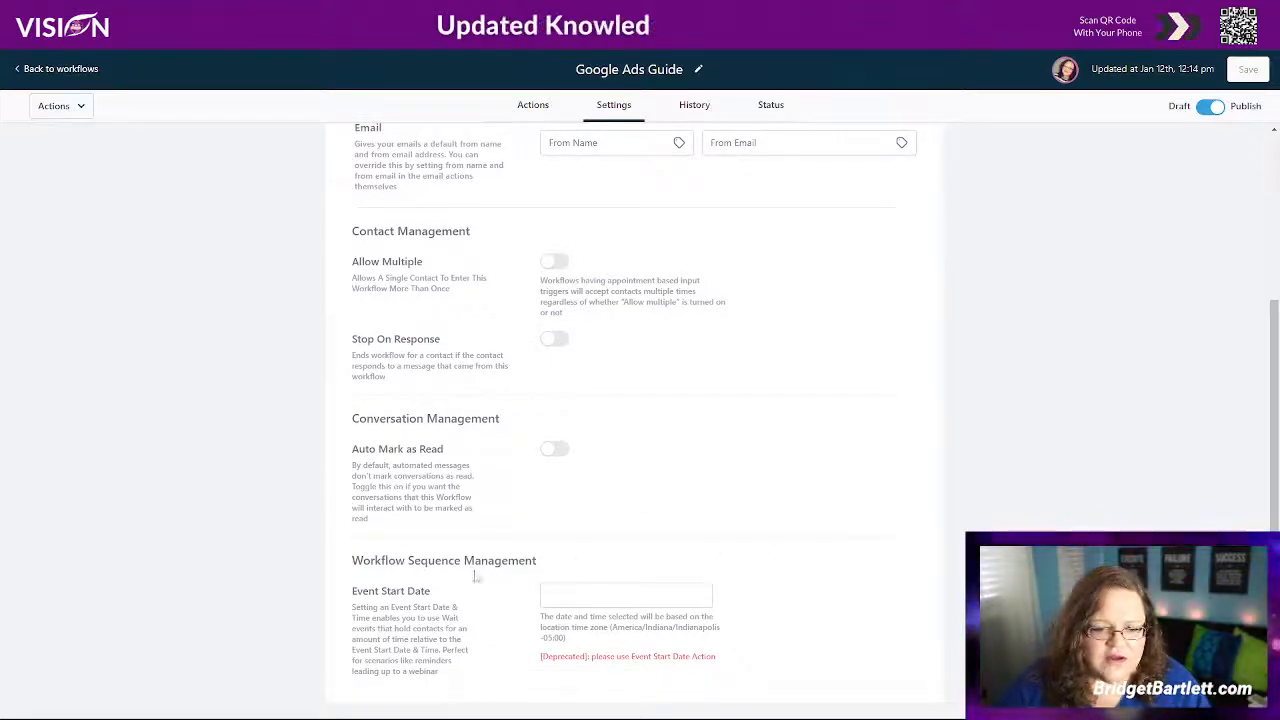
# Step: Check the workflow's action logs and its current workflow status
pyautogui.click(696, 106)
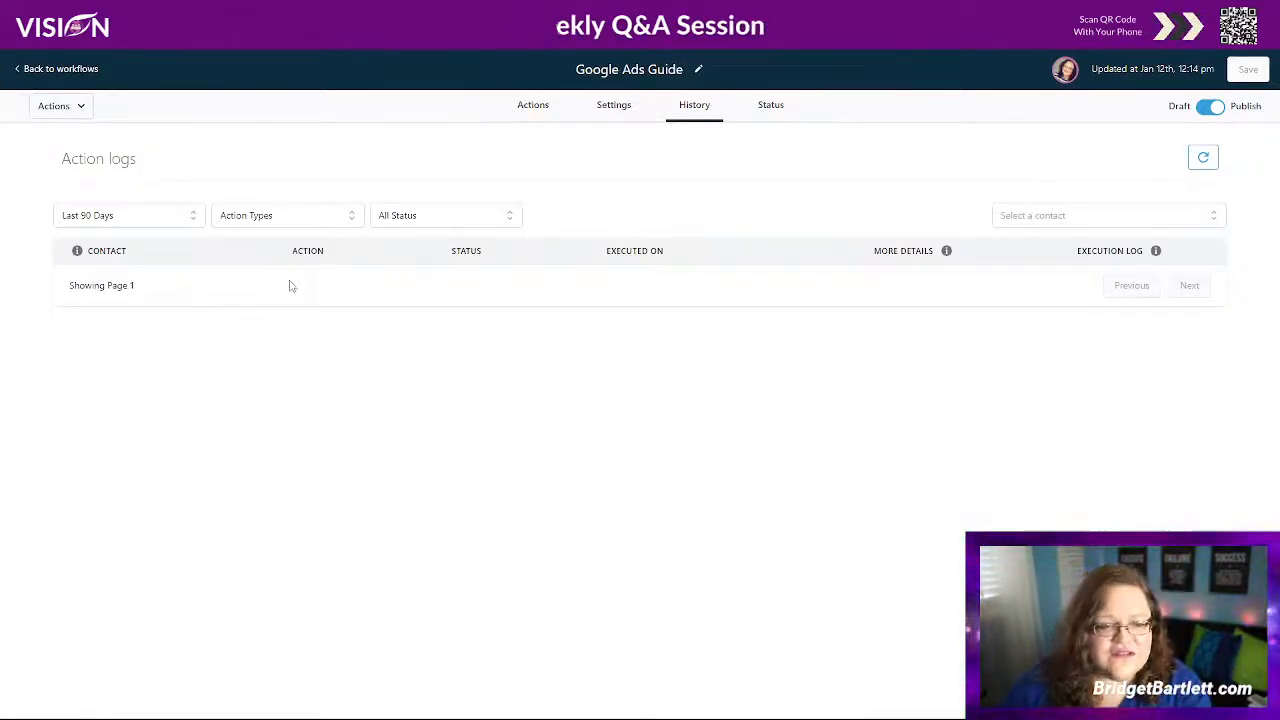
pyautogui.click(771, 106)
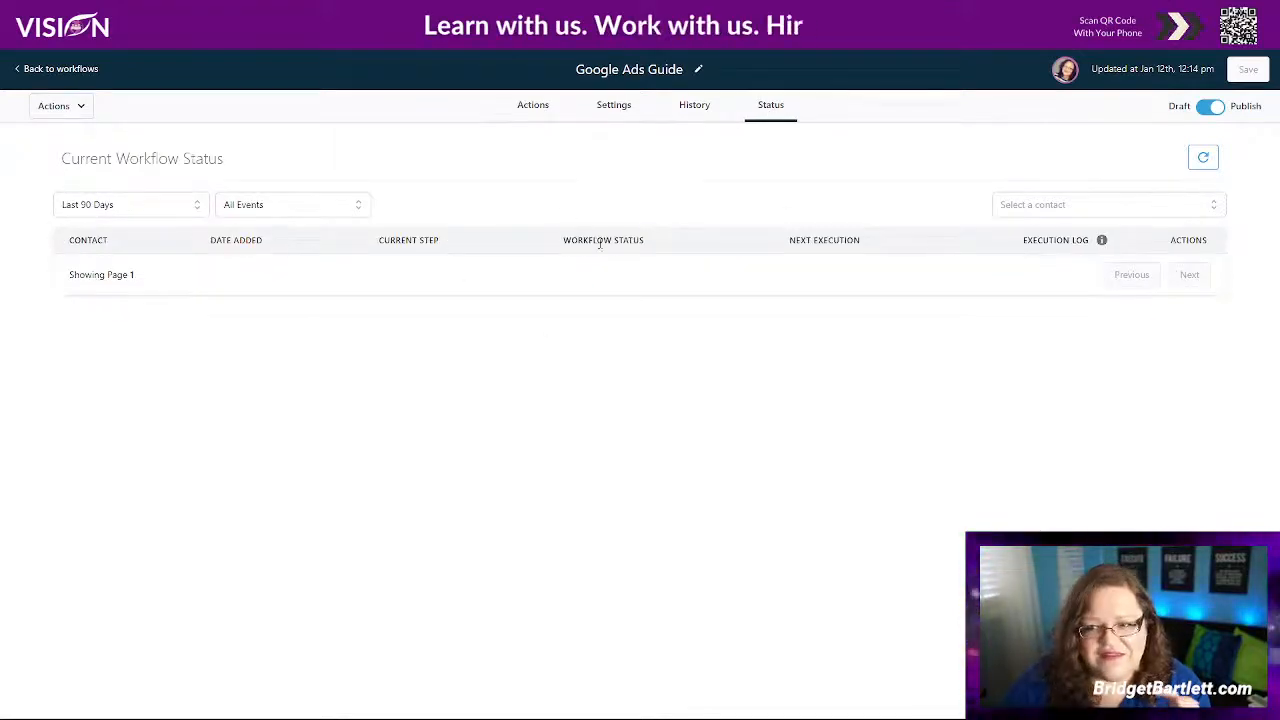